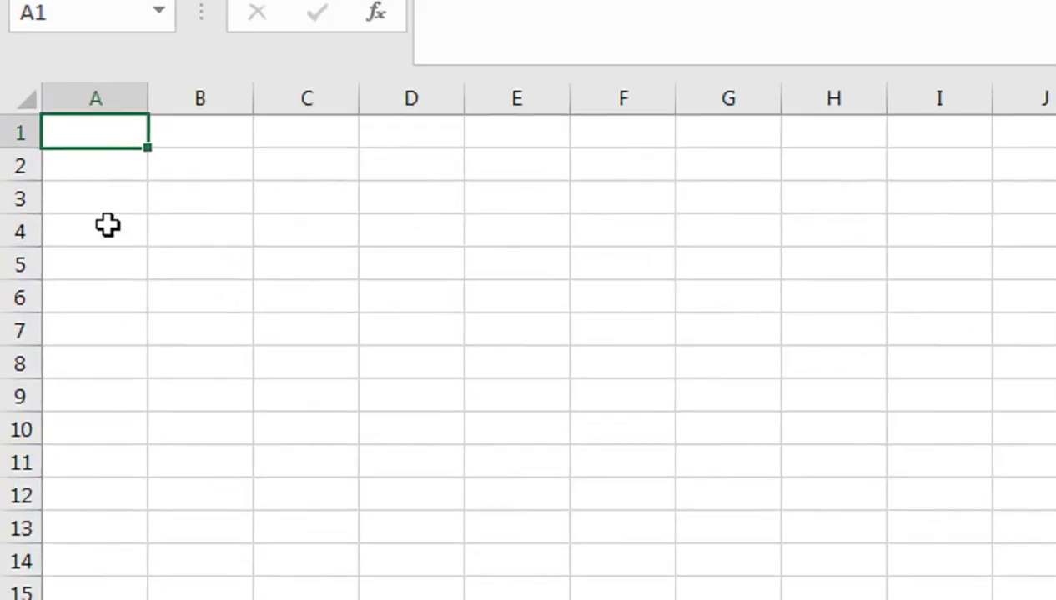
Step: Enter the headers Sn in A5 and Date in B5, correcting the 'Dae' typo
click(54, 258)
click(53, 275)
text(Sn)
key(Tab)
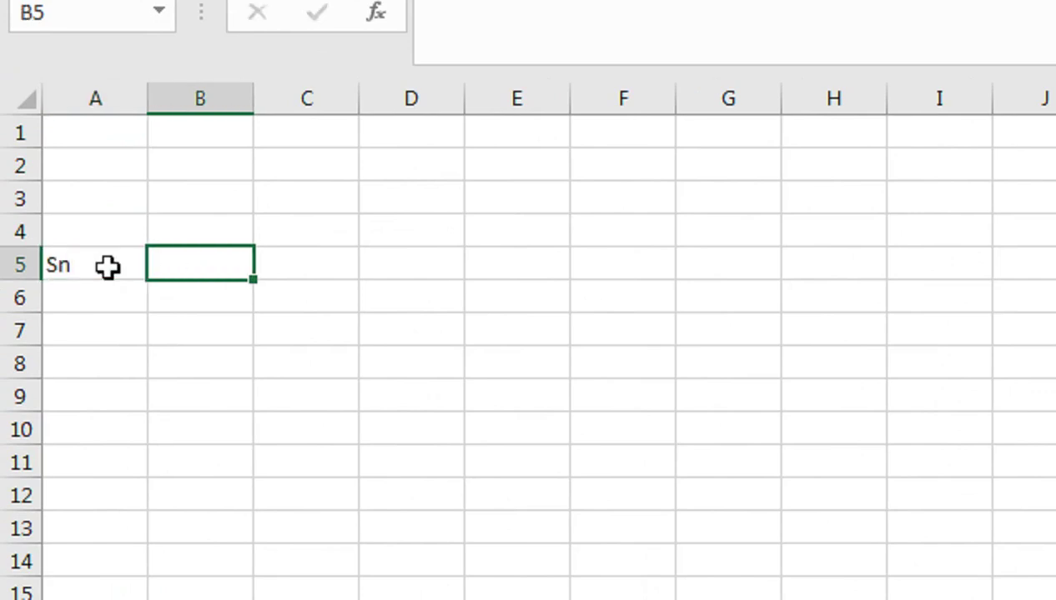
text(Dae)
key(Tab)
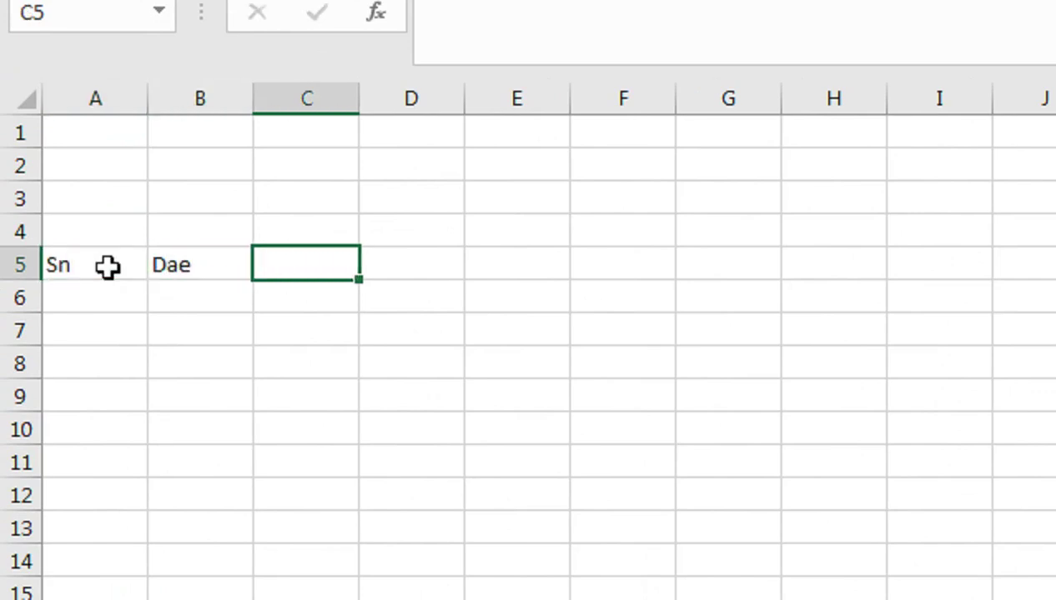
key(Left)
key(F2)
key(BackSpace)
text(te)
key(Tab)
Step: Enter 1 in A6 as the first serial number and select it
key(Left)
key(Left)
text(1)
key(Return)
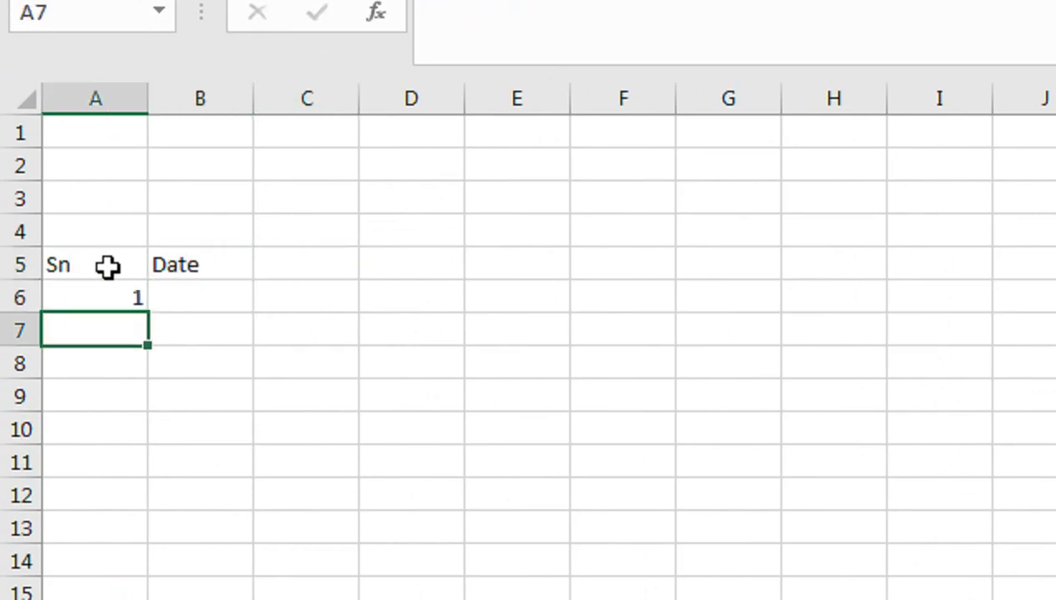
click(125, 299)
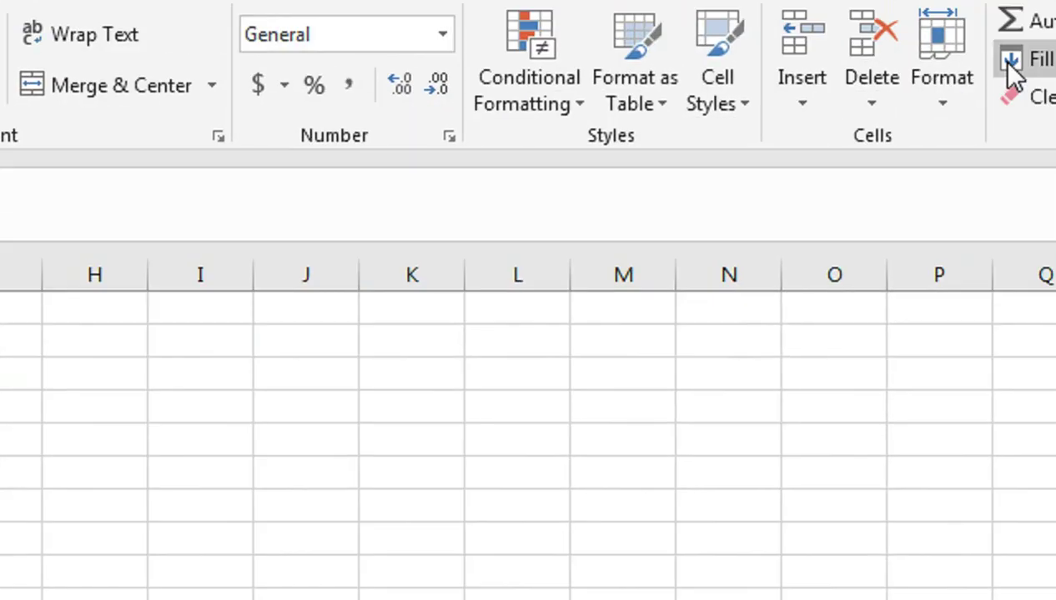
click(1011, 67)
Step: Apply a first number series from A6, which fills across row 6 instead of down
click(792, 382)
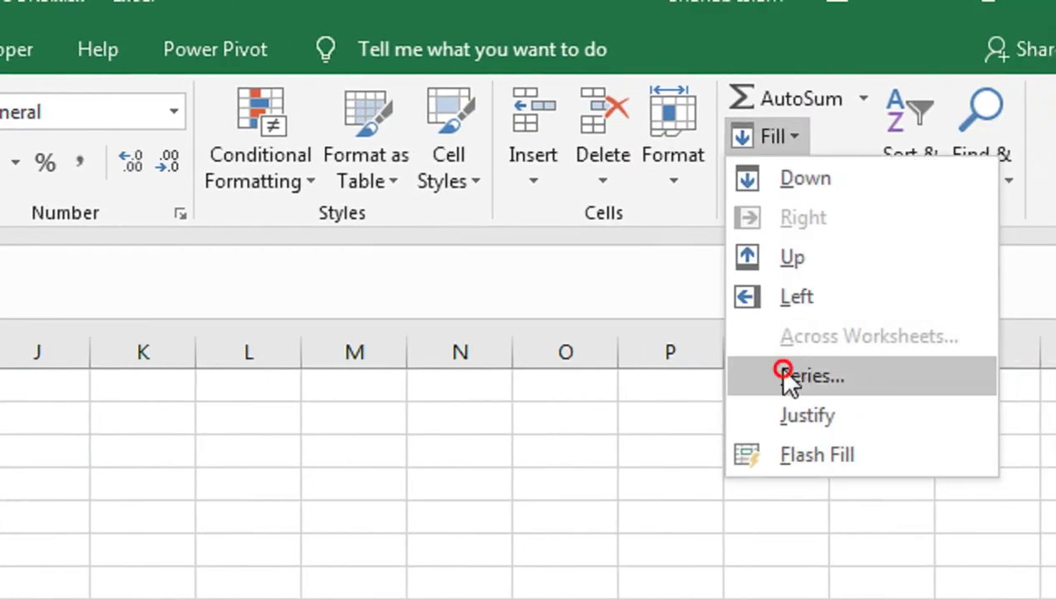
drag(708, 299, 420, 164)
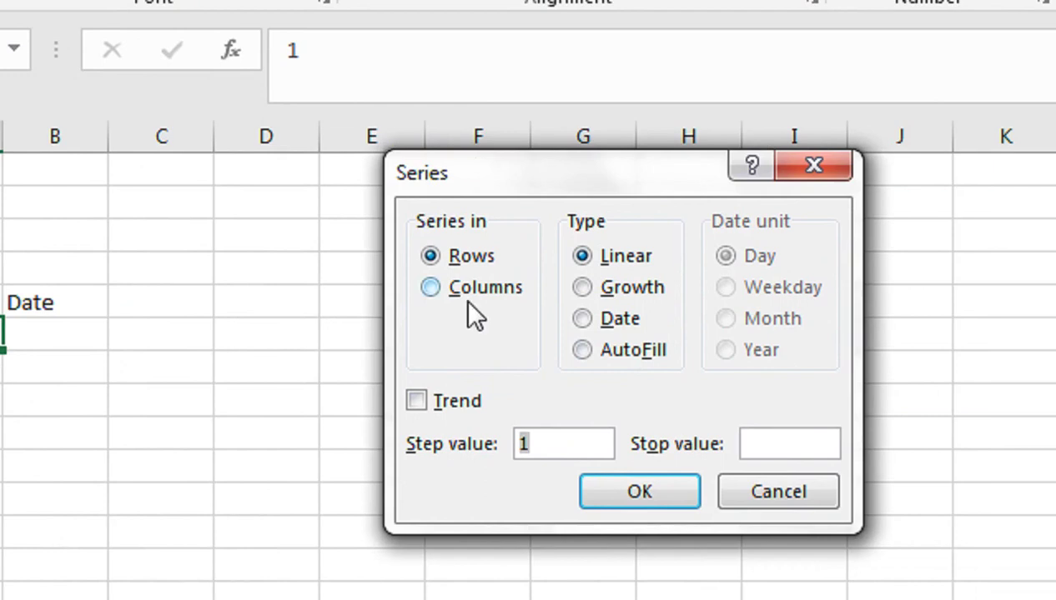
click(761, 437)
text(30)
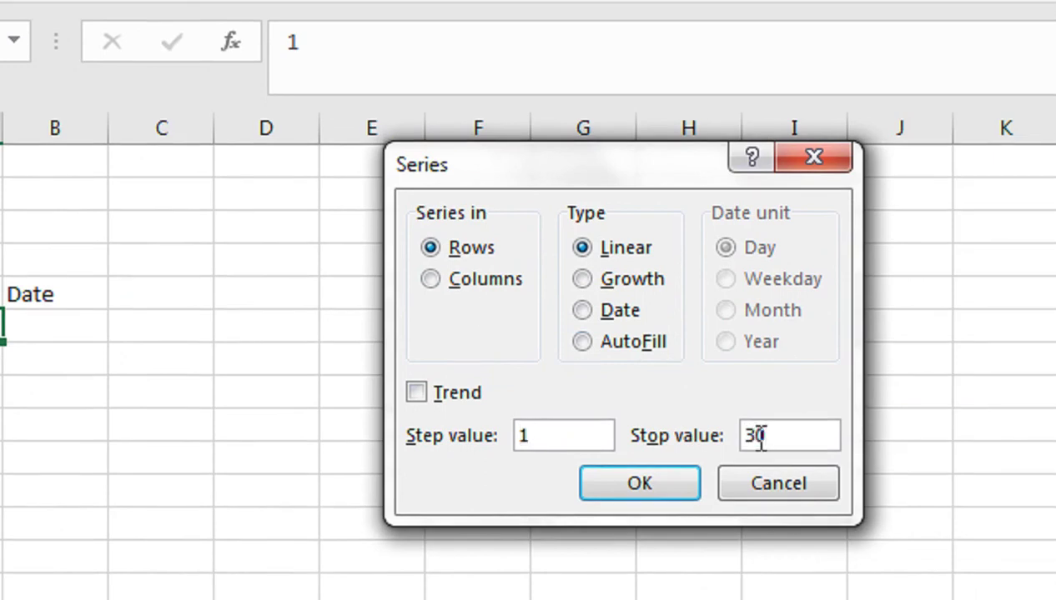
click(679, 490)
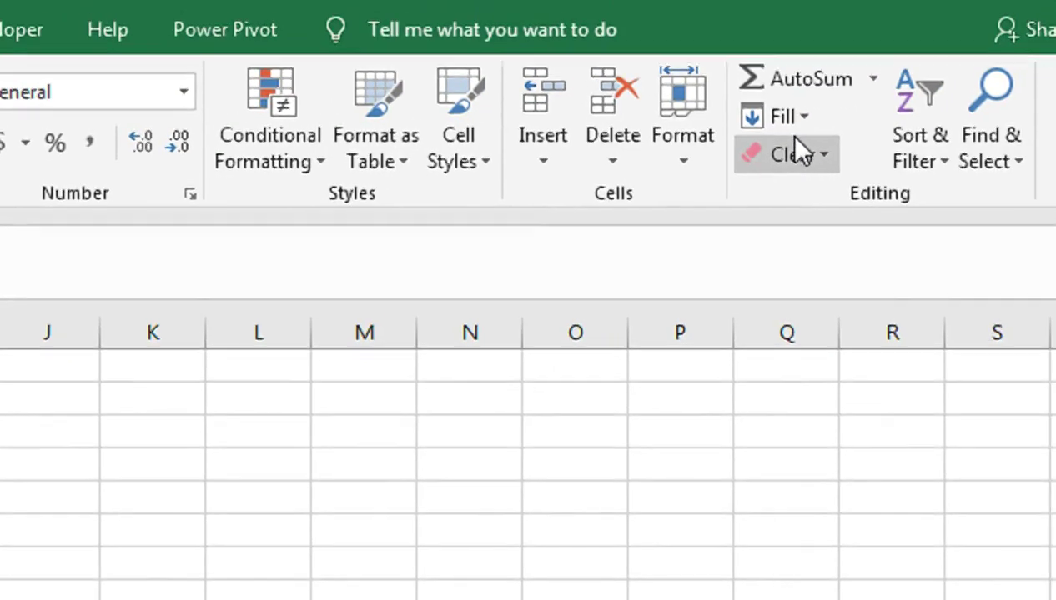
Step: Redo the linear series down column A, stopping at 30, and begin the date 1-Jun-22 in B6
click(771, 123)
click(820, 362)
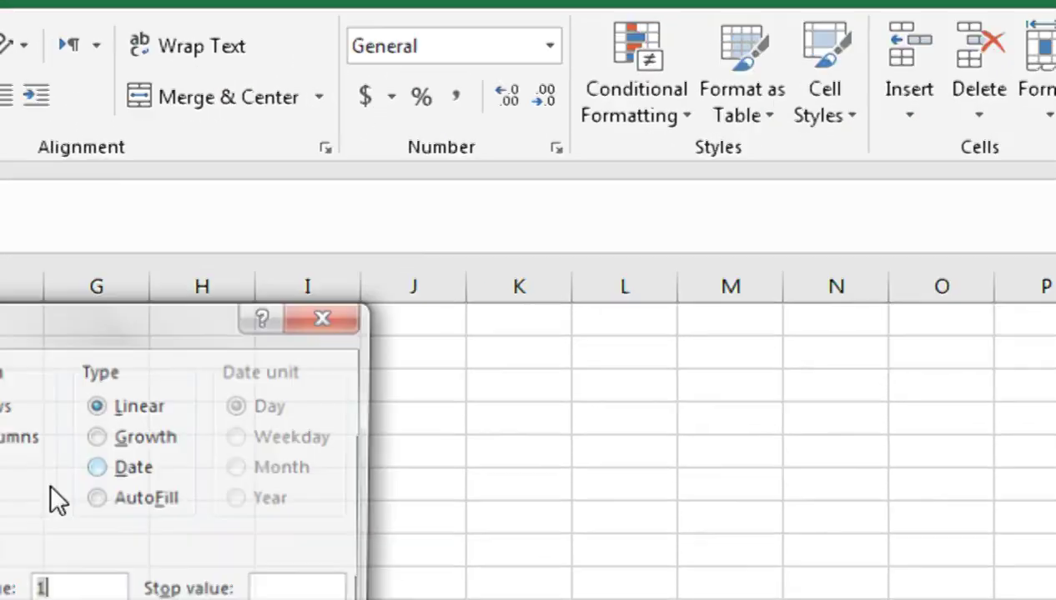
click(263, 331)
click(550, 404)
text(30)
click(436, 450)
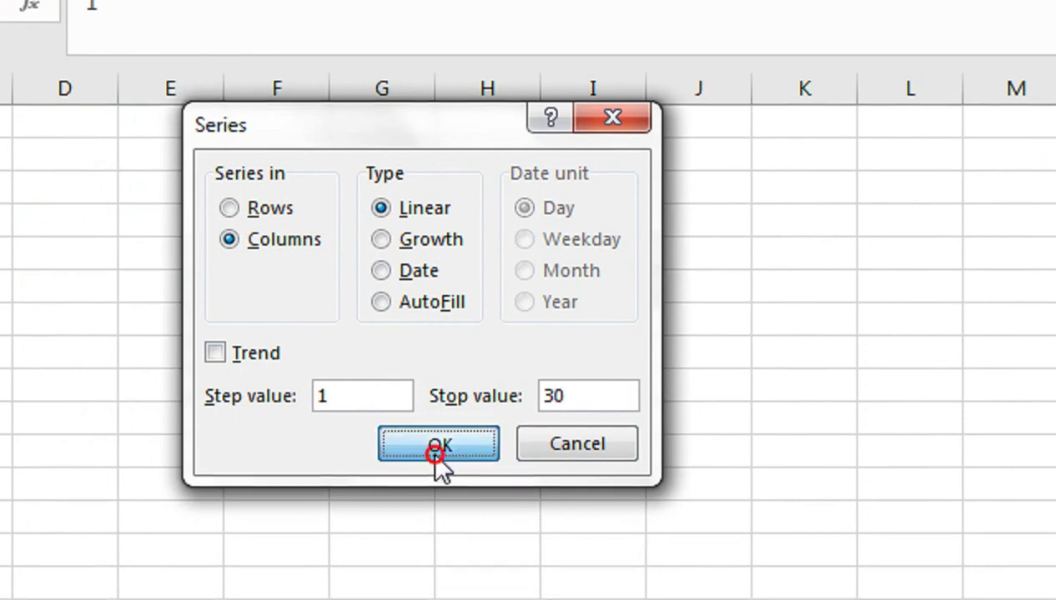
click(193, 258)
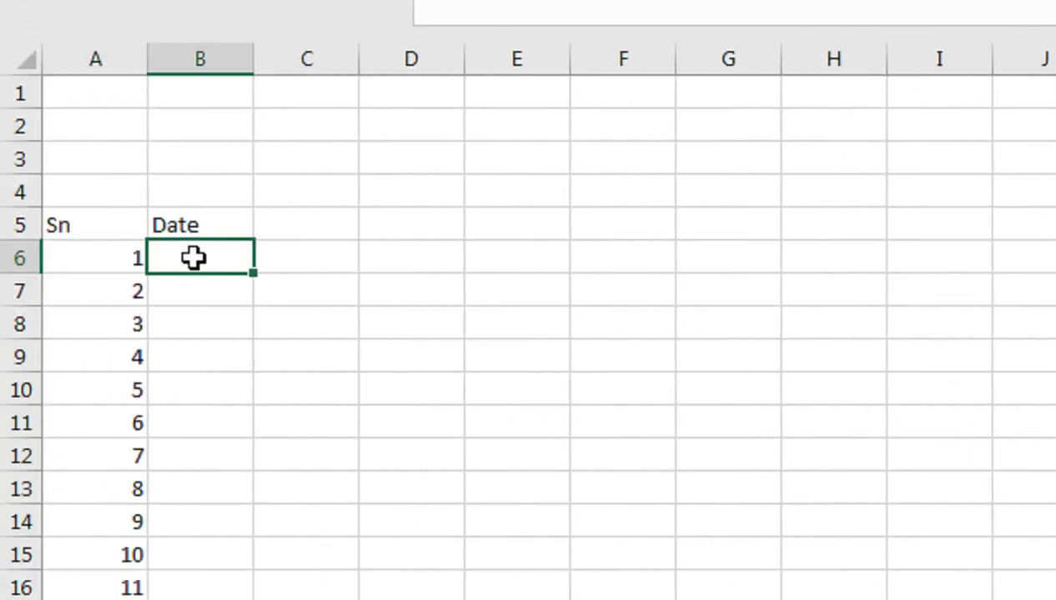
text(1)
text(june)
text(-2)
Step: Confirm 1-Jun-22 in B6, select B6:B35, and fill it as a Date series in Weekday units
key(Return)
click(194, 259)
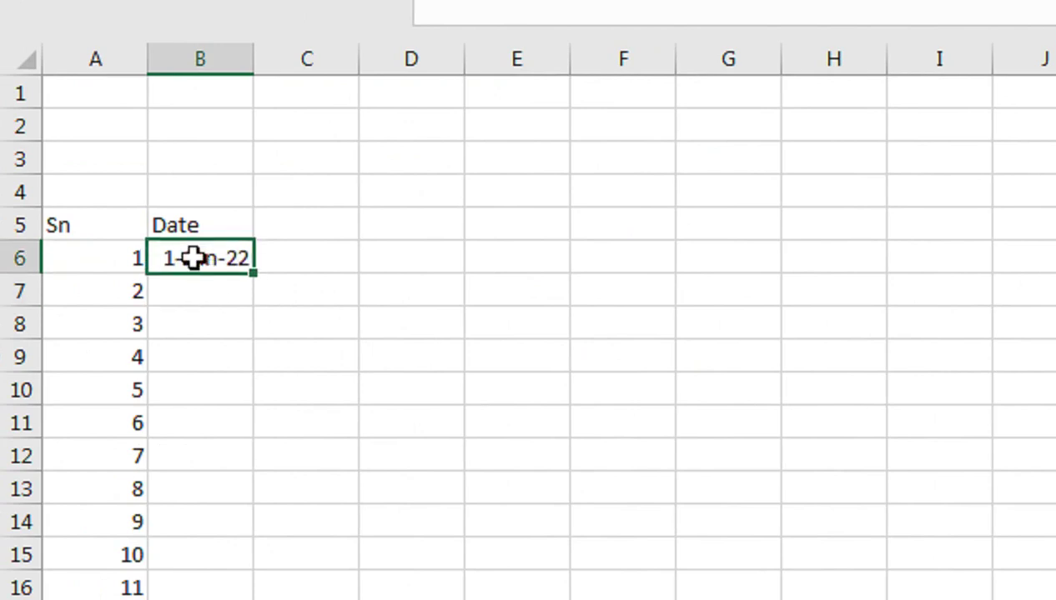
drag(194, 258, 177, 544)
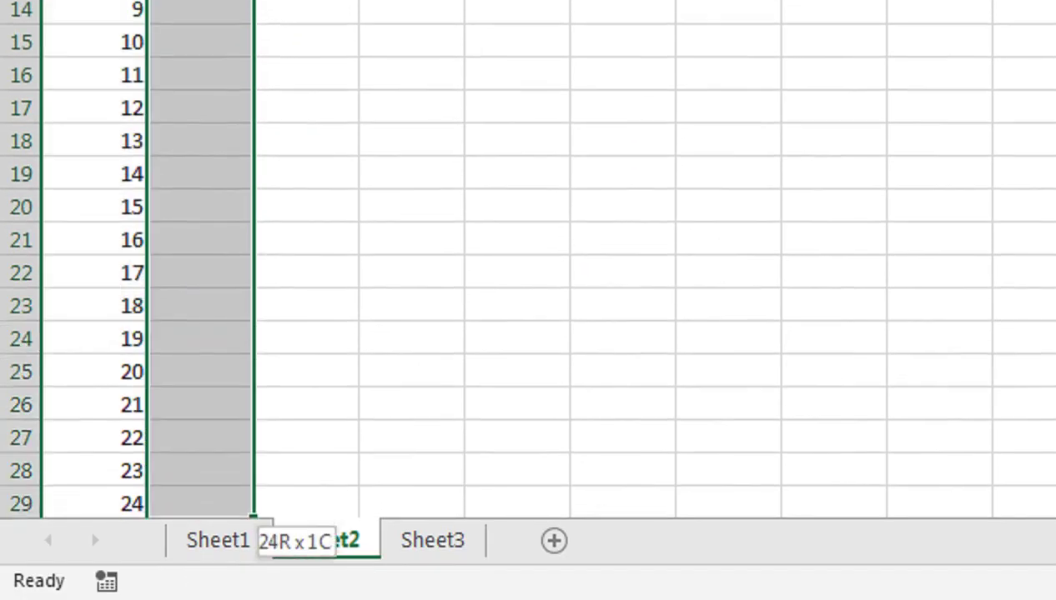
drag(177, 543, 190, 211)
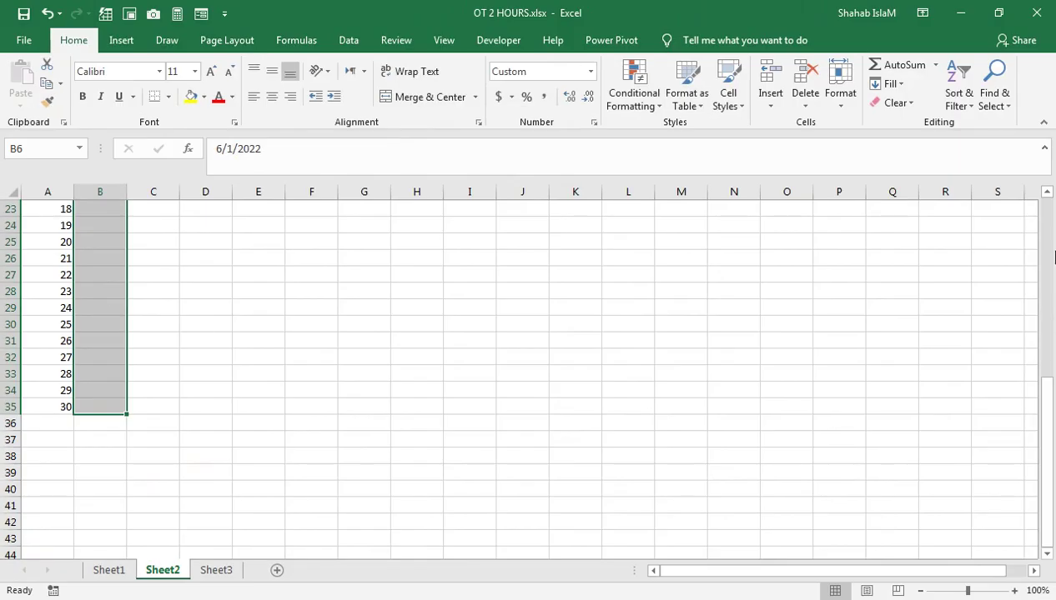
click(1048, 316)
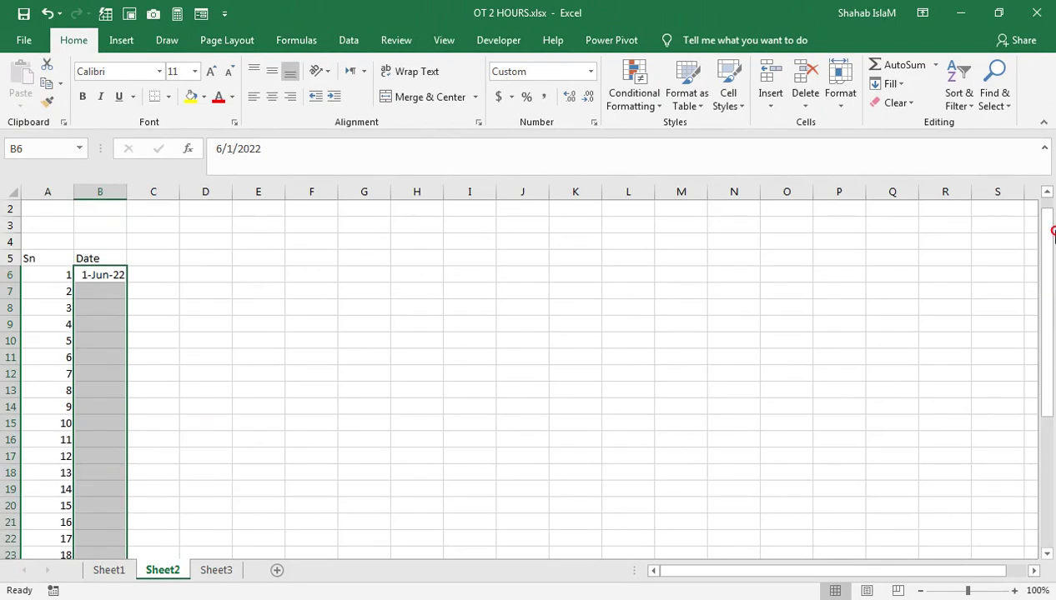
click(891, 83)
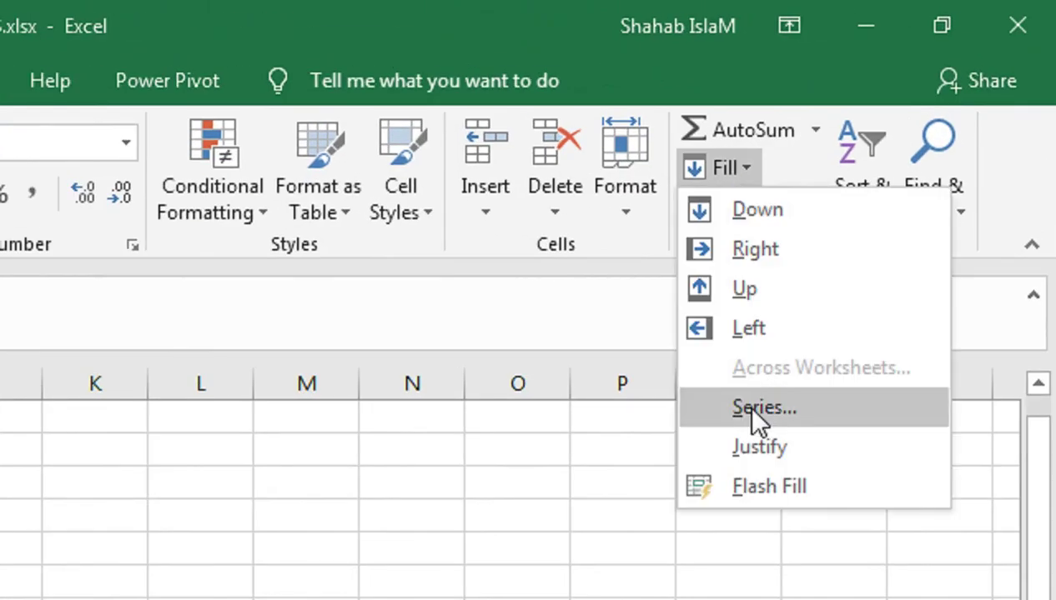
click(755, 401)
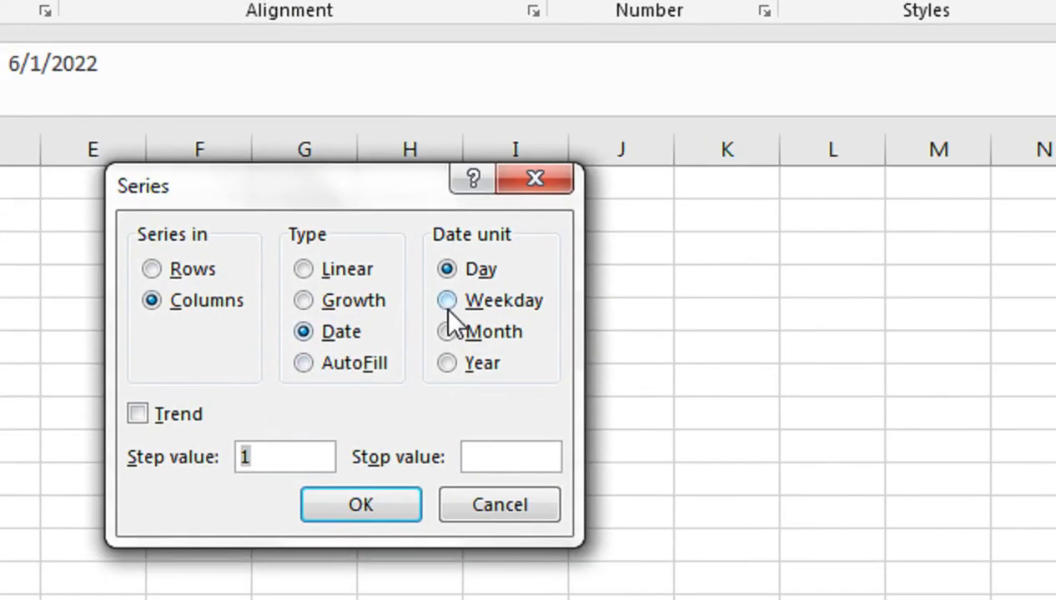
click(447, 300)
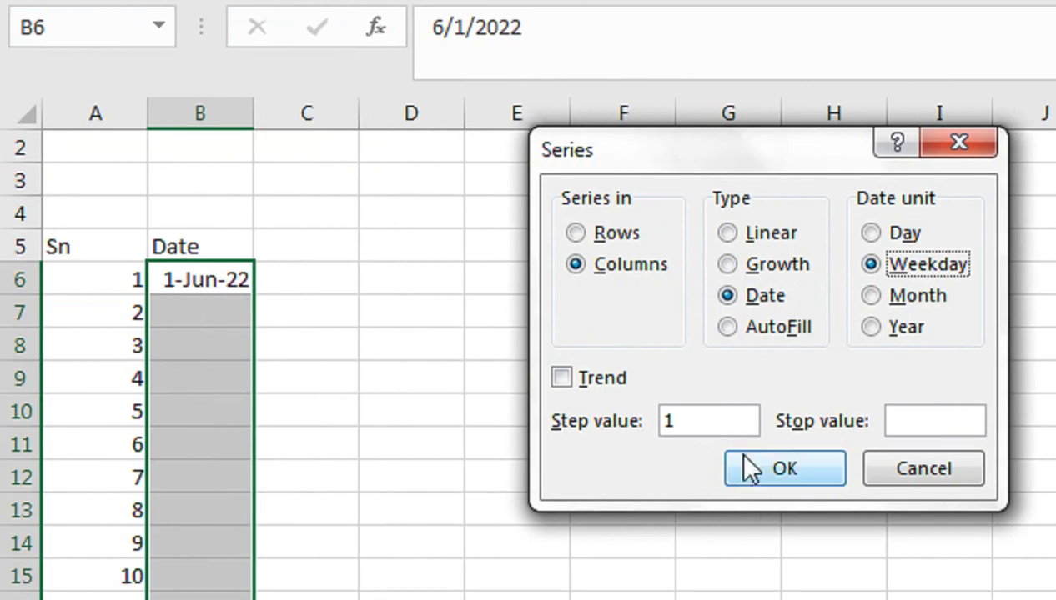
click(769, 491)
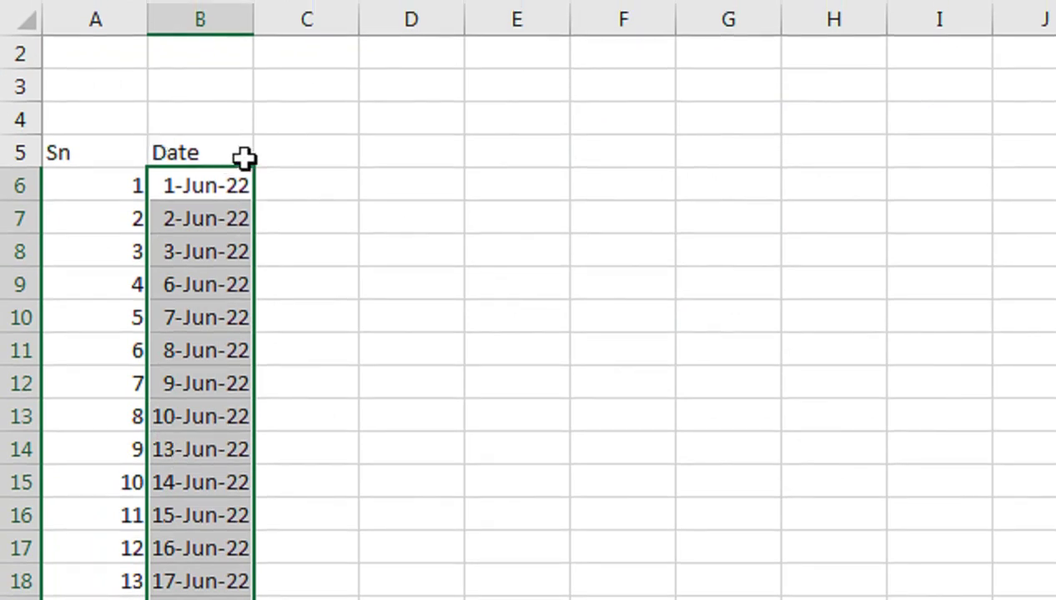
Step: Type the headers in, out, Hours and OT into C5 through F5, then select A4
click(312, 155)
text(in)
key(Tab)
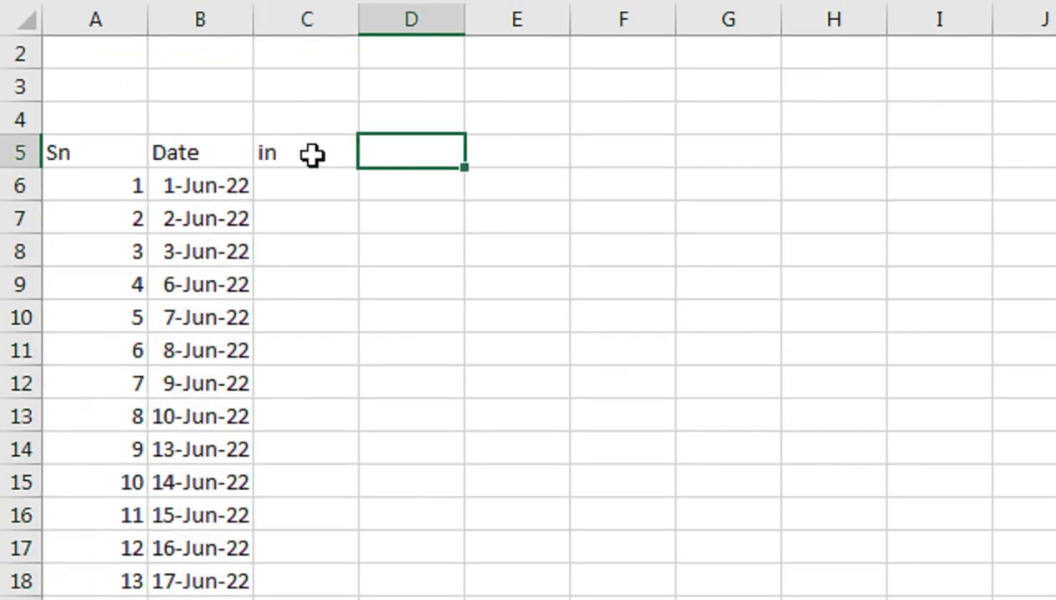
text(out)
key(Tab)
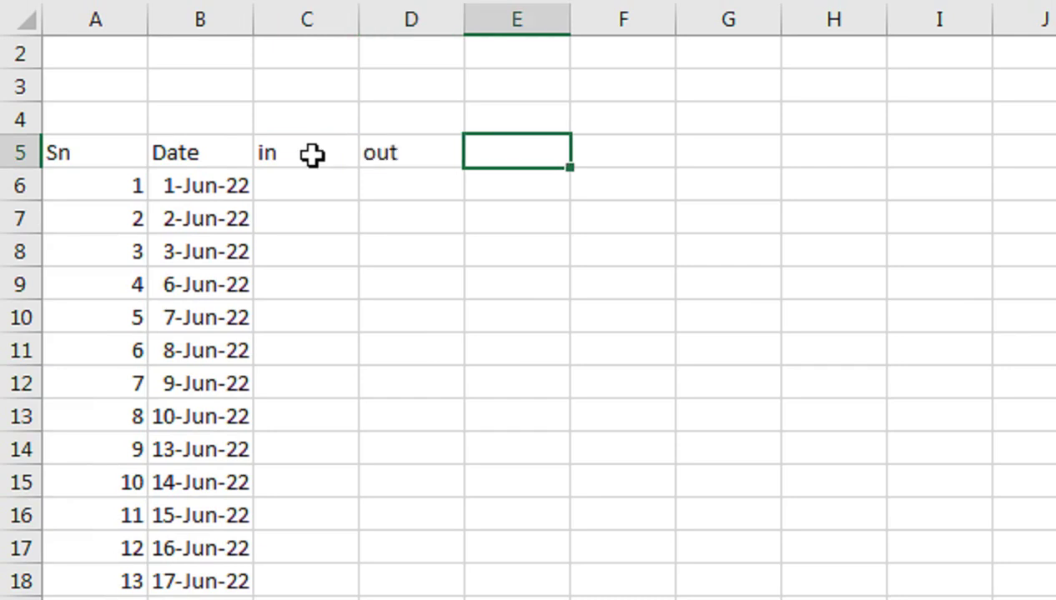
text(H)
text(ours)
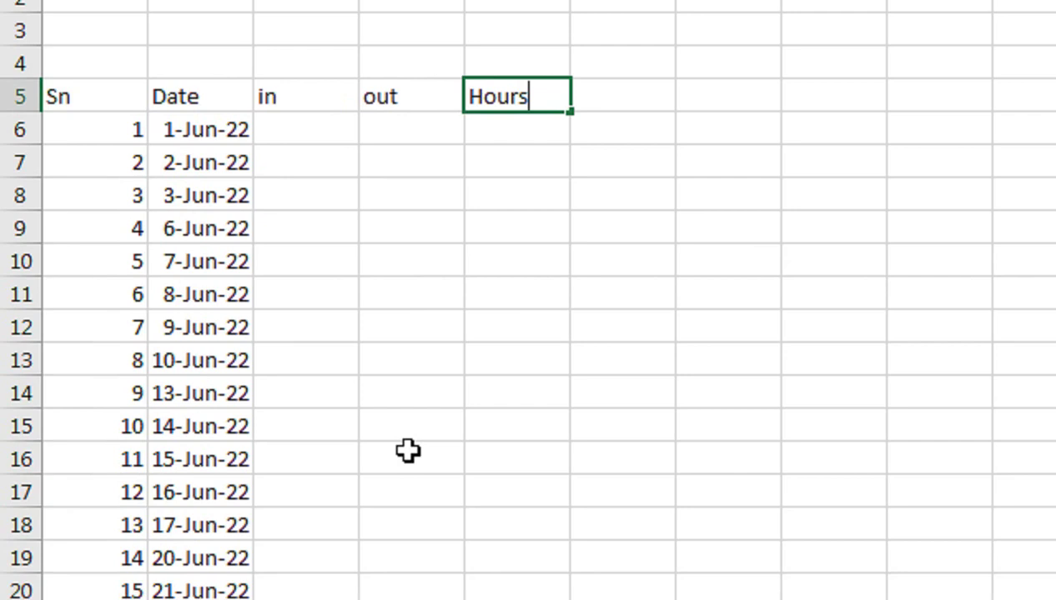
key(Tab)
text(OT)
key(Tab)
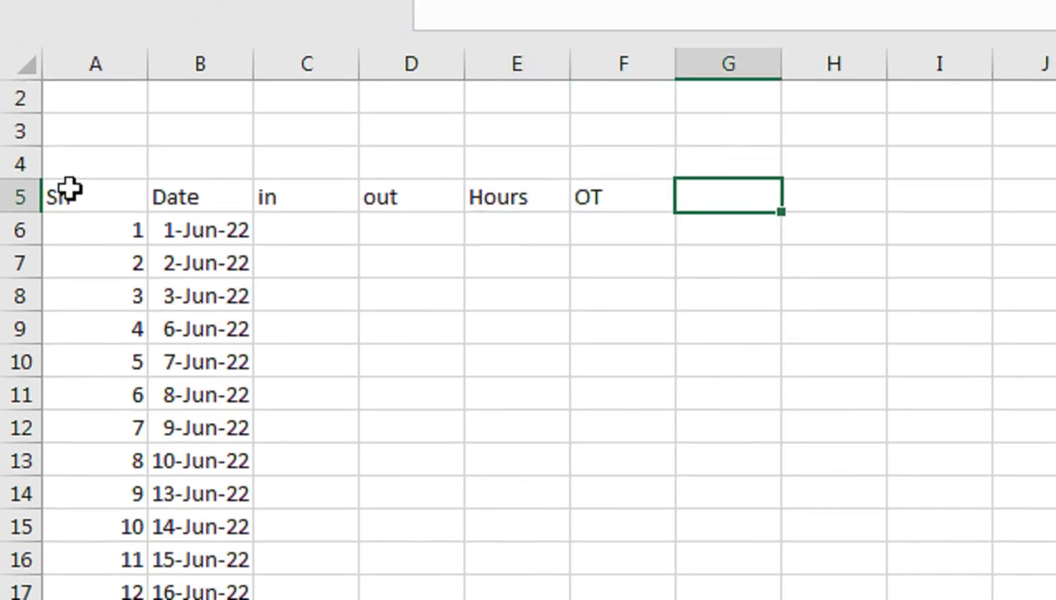
click(73, 191)
click(80, 155)
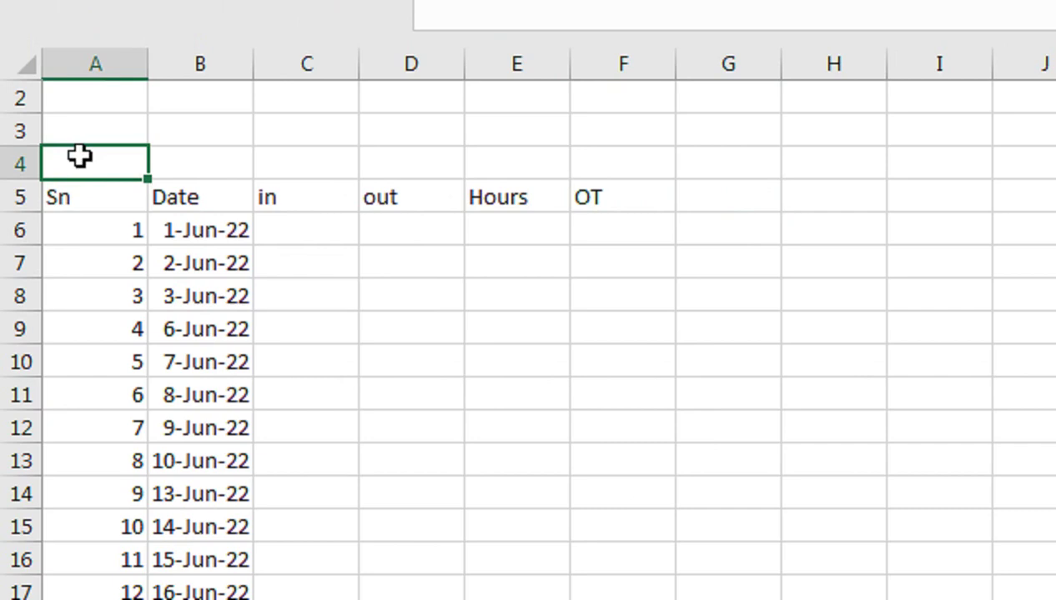
Step: Create uppercase copies of the row 5 headers in A4:F4 with an =UPPER formula
text(=up)
key(Tab)
key(Down)
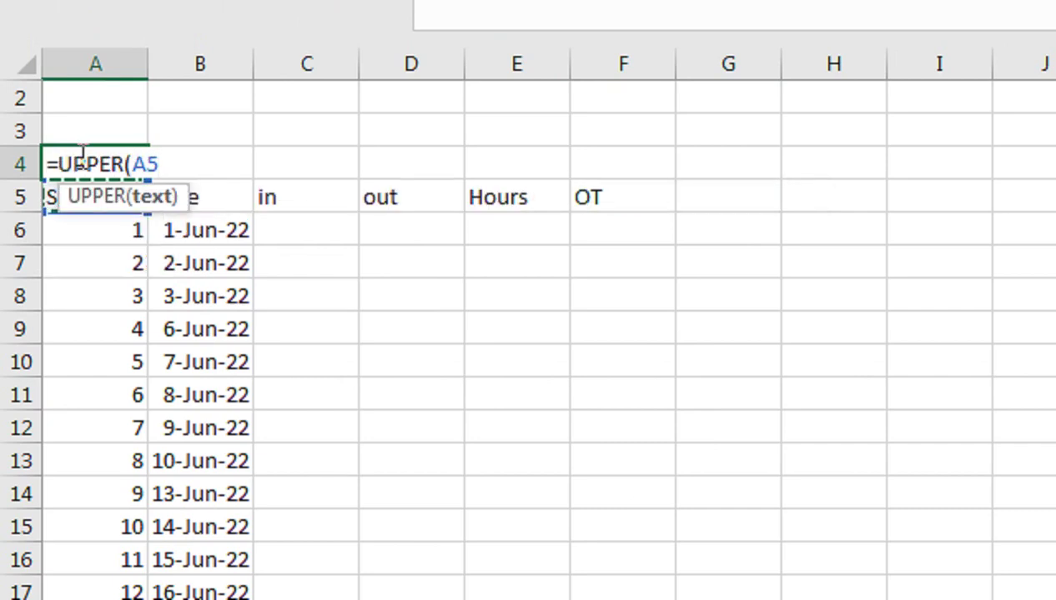
key(ctrl+Return)
key(shift+Right)
key(shift+Right)
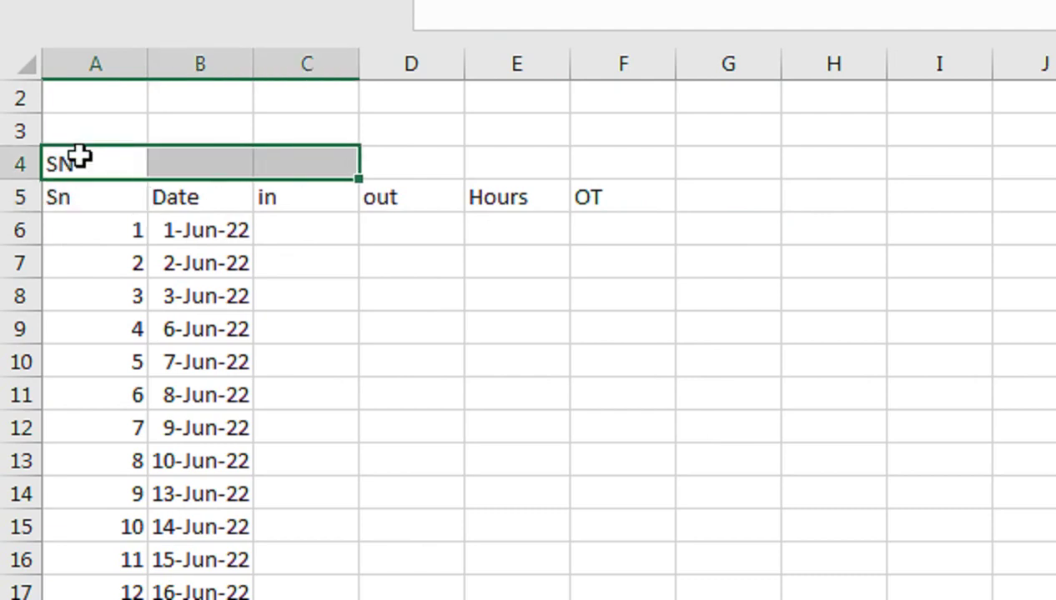
key(shift+Right)
key(shift+Right)
key(shift+Right)
key(ctrl+r)
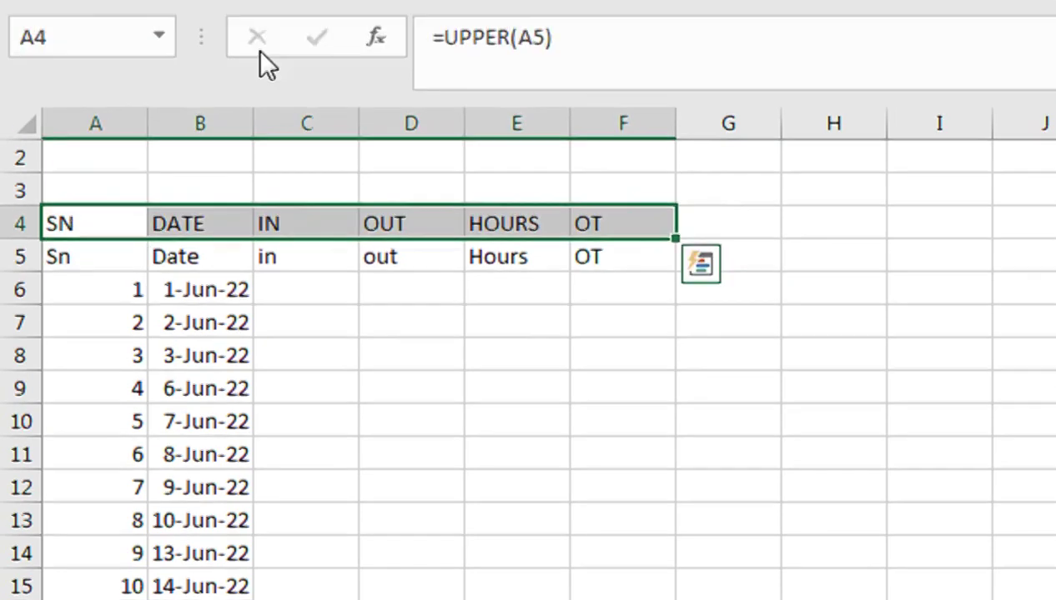
Step: Copy the uppercase headers and paste them back as plain values
click(121, 150)
click(136, 190)
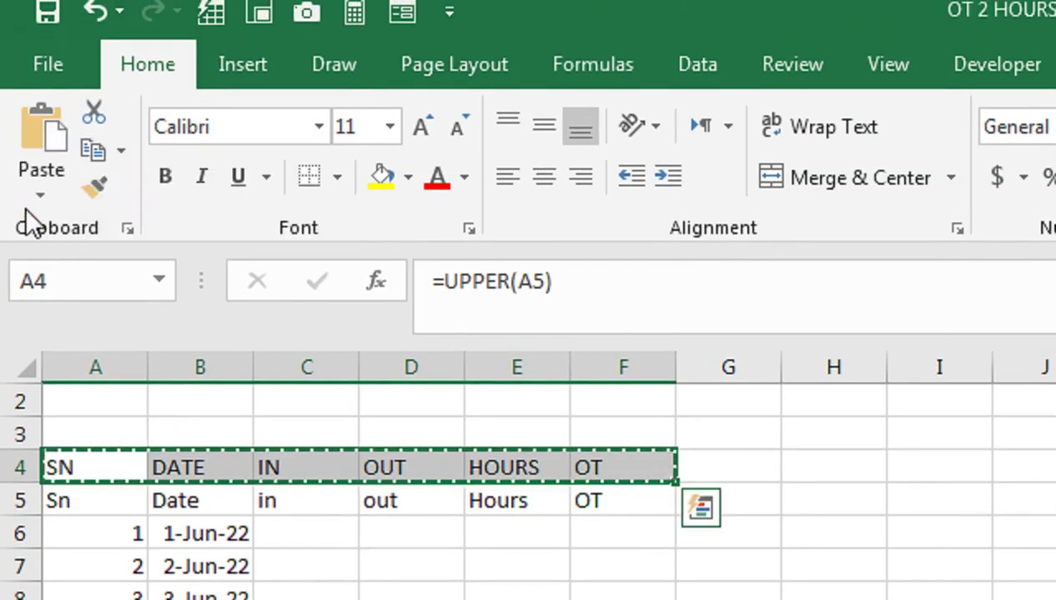
click(40, 194)
click(46, 409)
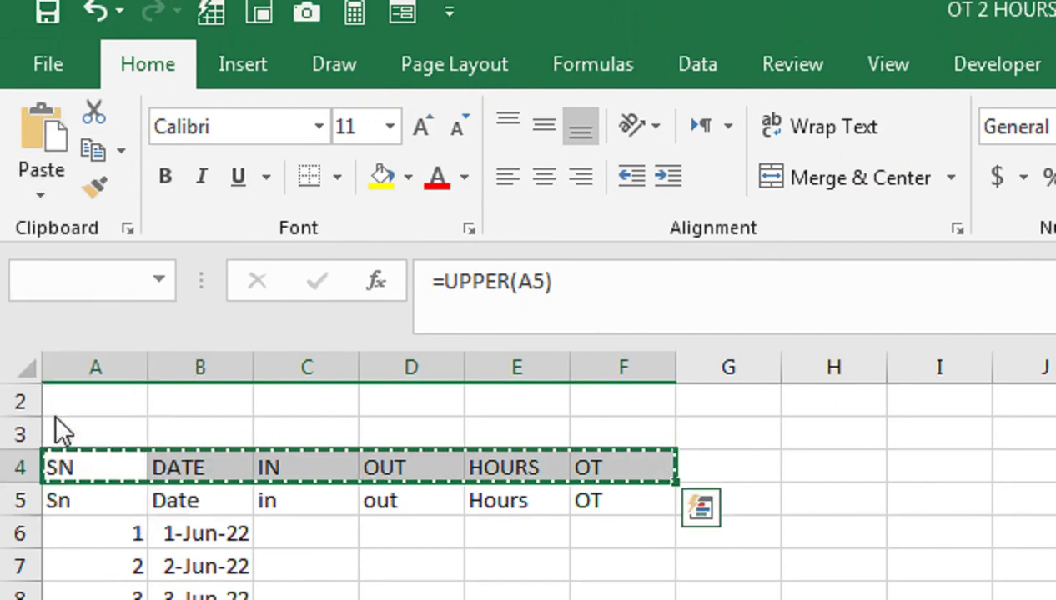
Step: Delete the old lowercase header row and the leftover row, then select the new headers
click(15, 453)
right_click(15, 452)
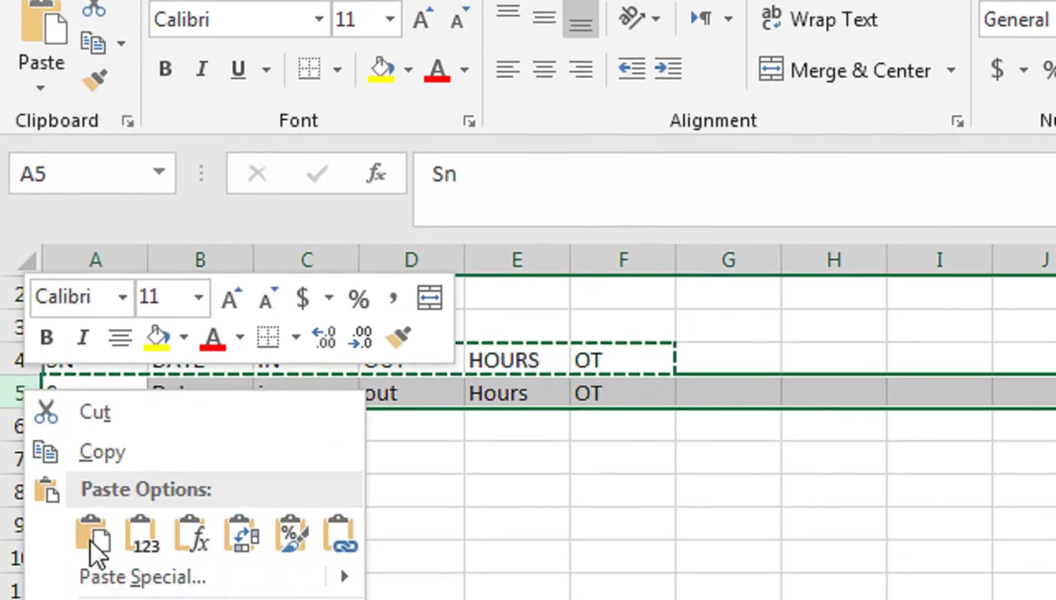
click(101, 487)
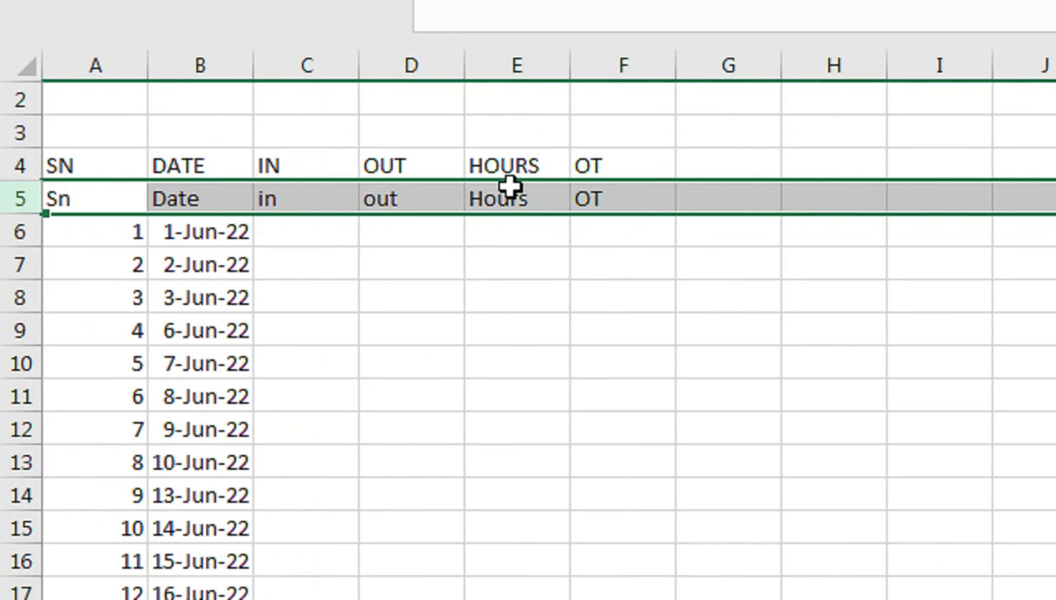
click(417, 188)
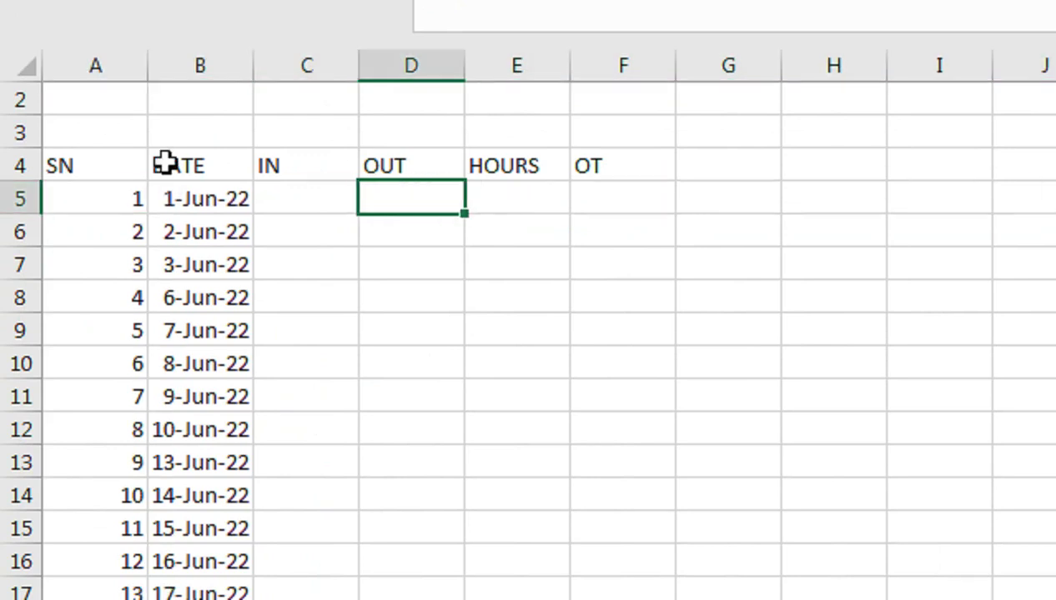
mouse_move(110, 163)
mouse_down()
mouse_move(555, 153)
mouse_move(621, 166)
mouse_up()
Step: Center and bold the SN–OT headers, set them to size 12, and heighten row 4
click(544, 146)
click(165, 148)
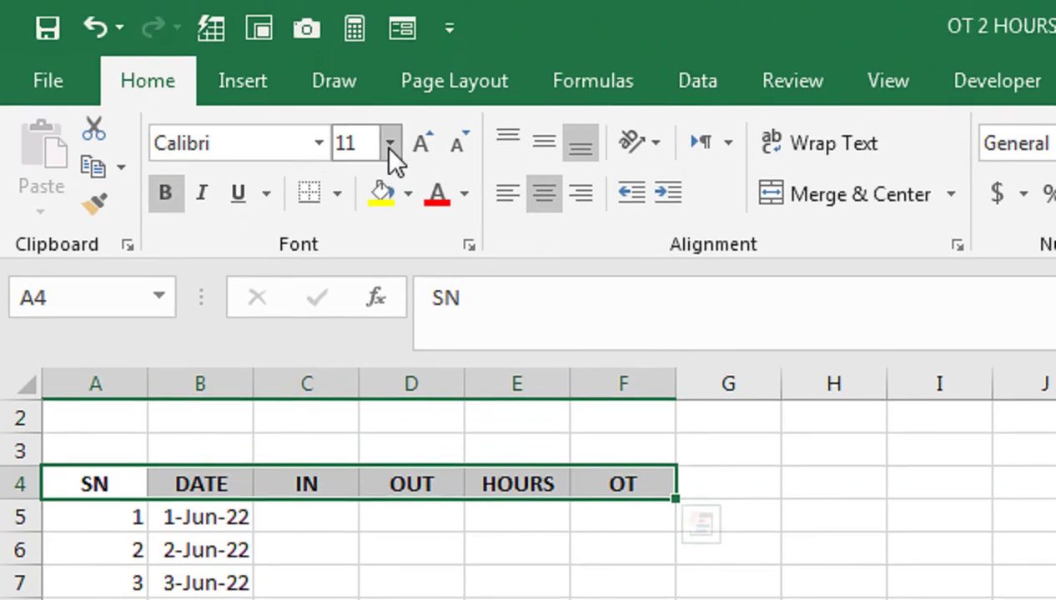
click(422, 143)
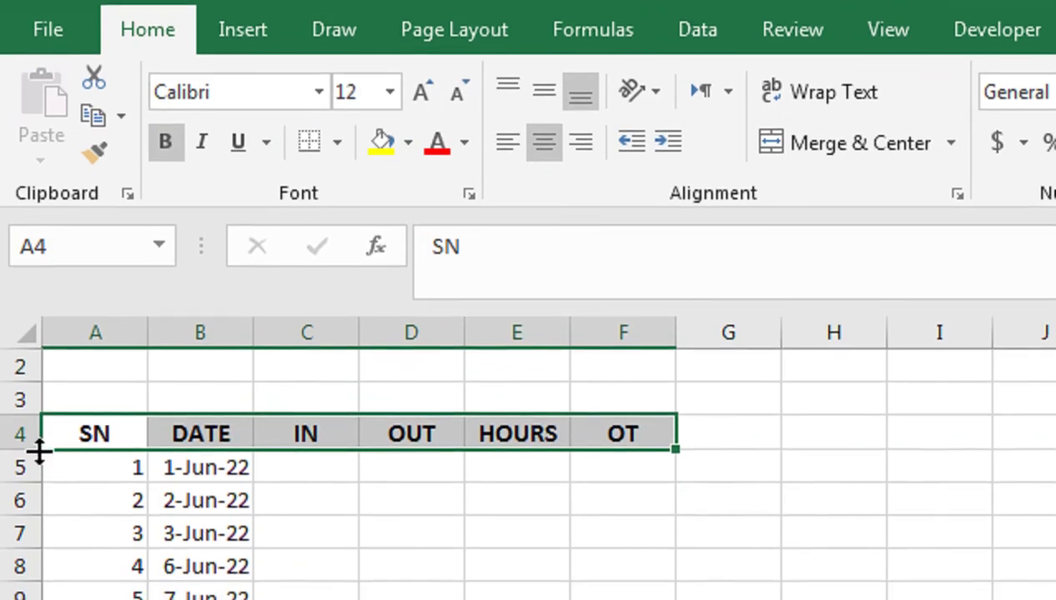
drag(38, 501, 37, 516)
click(417, 424)
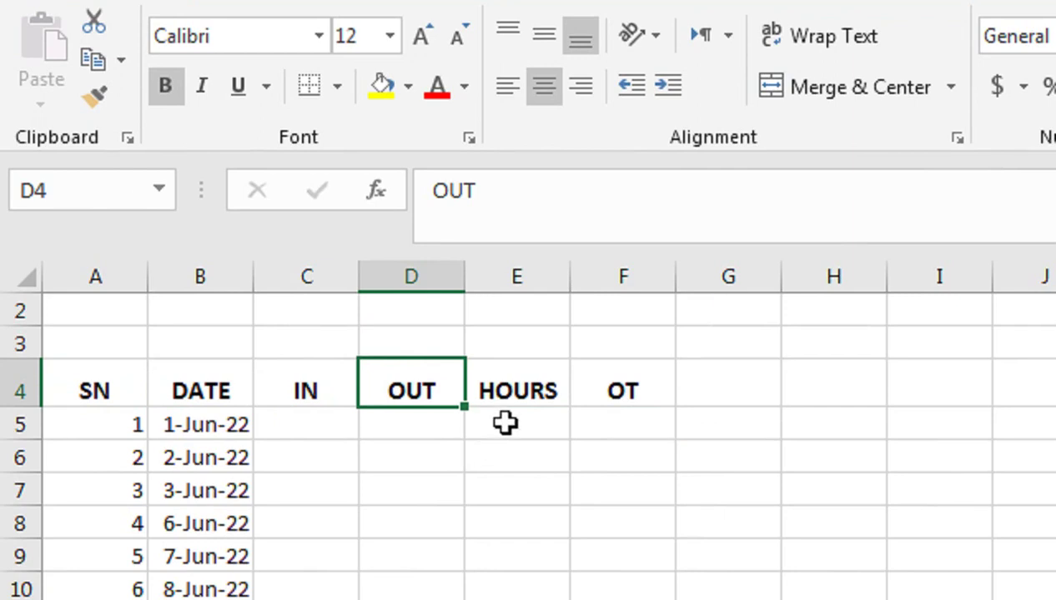
click(506, 423)
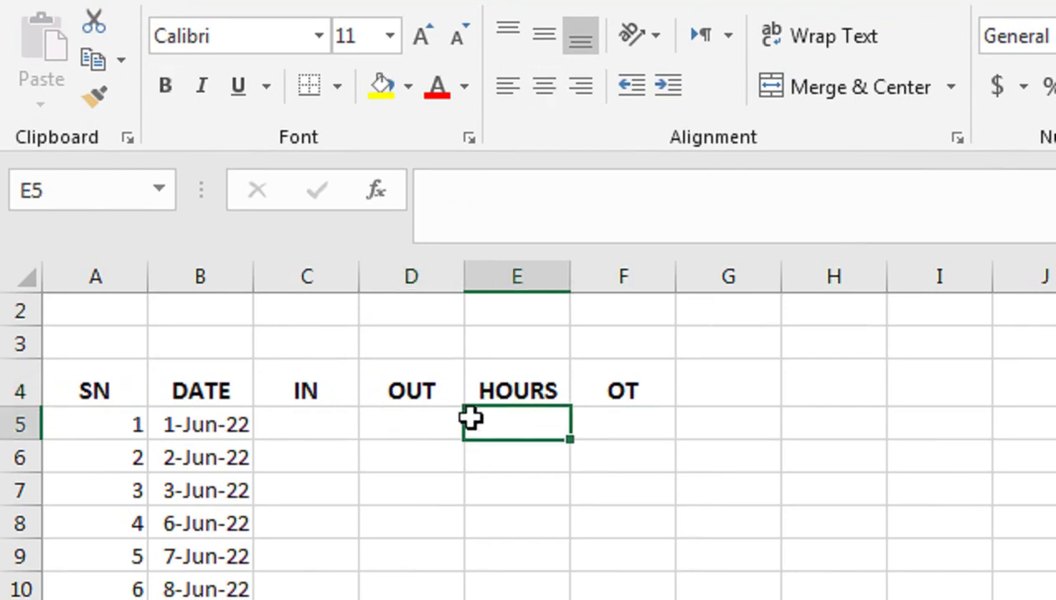
Step: Enter =IF(C5="","",(D5-C5)) in E5 to calculate HOURS as OUT minus IN
text(=)
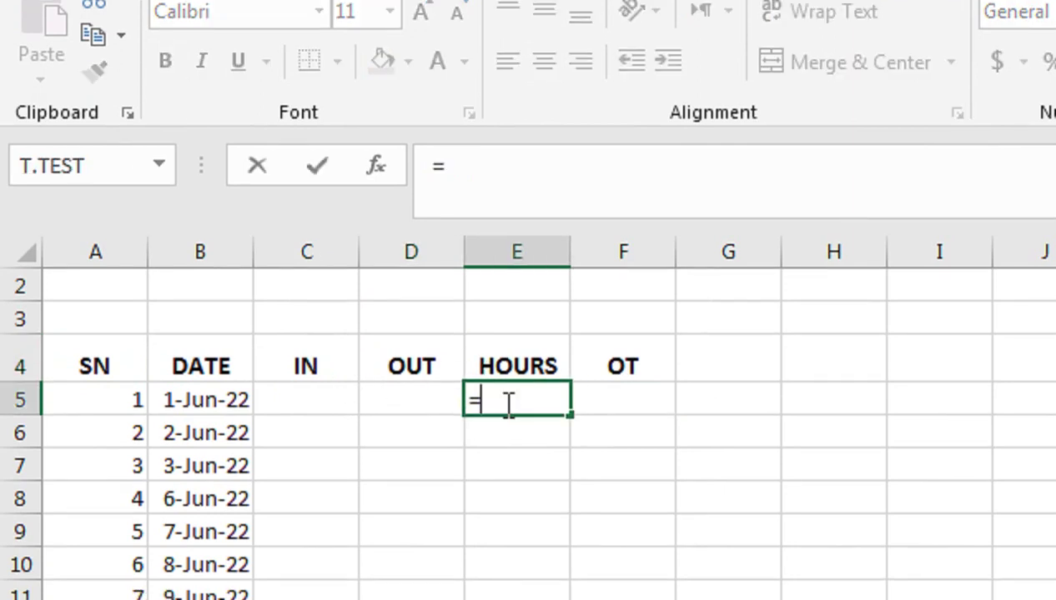
text(IF()
key(Left)
key(Left)
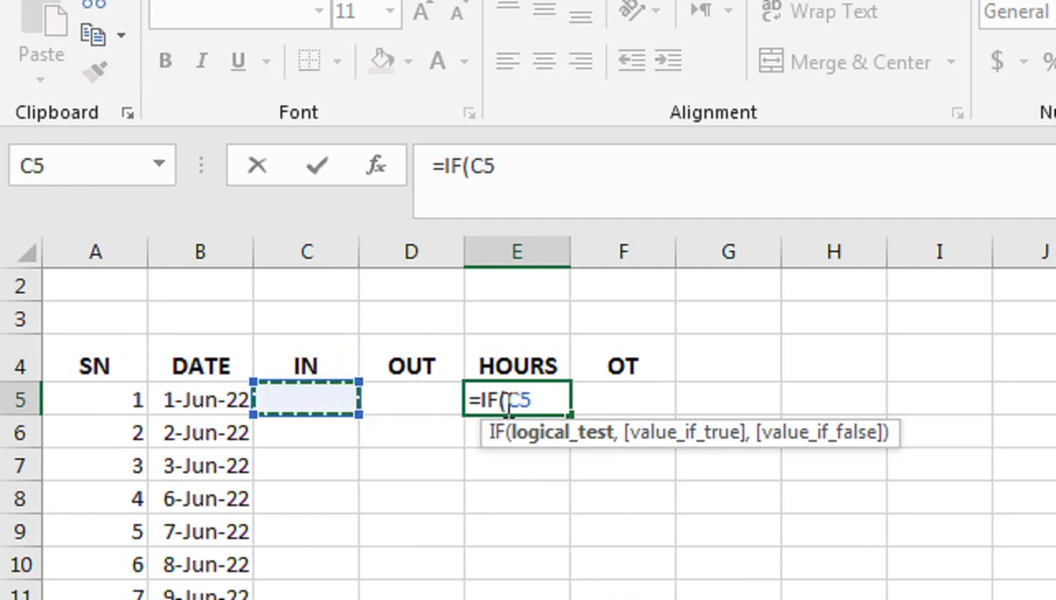
text(=)
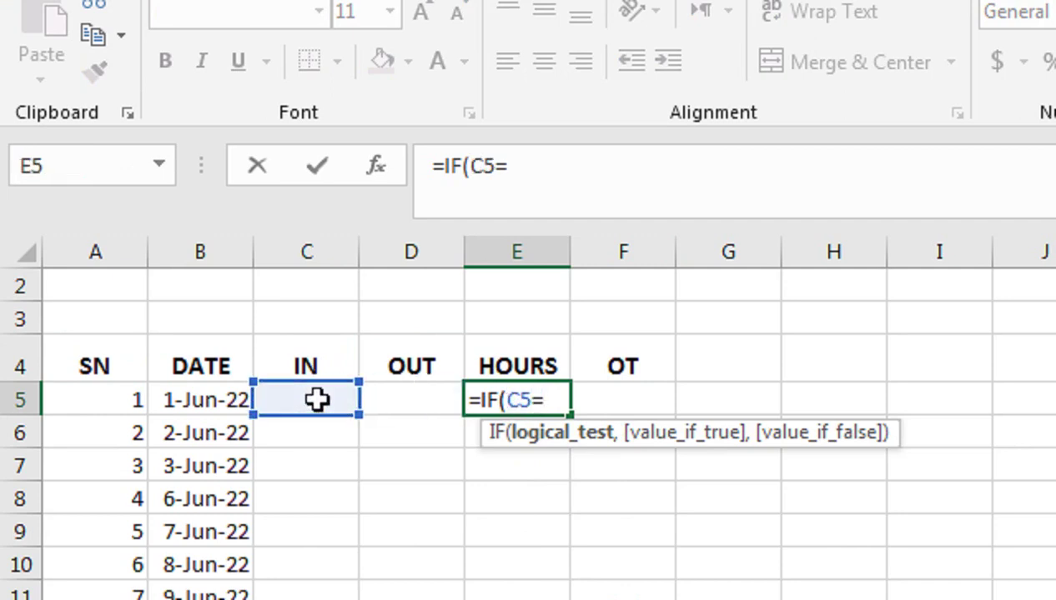
text("",)
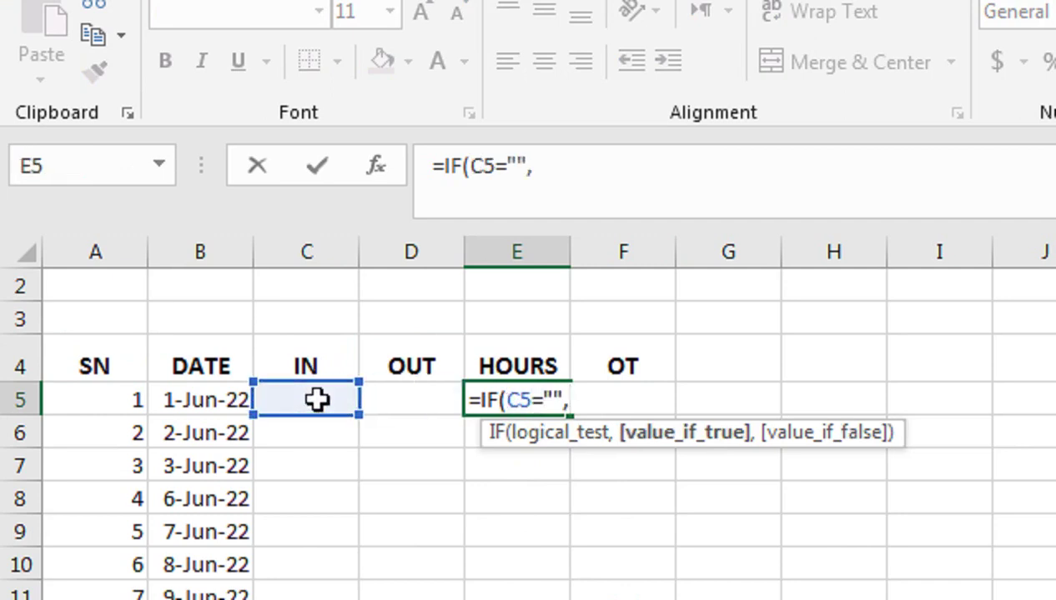
text("")
text(,*)
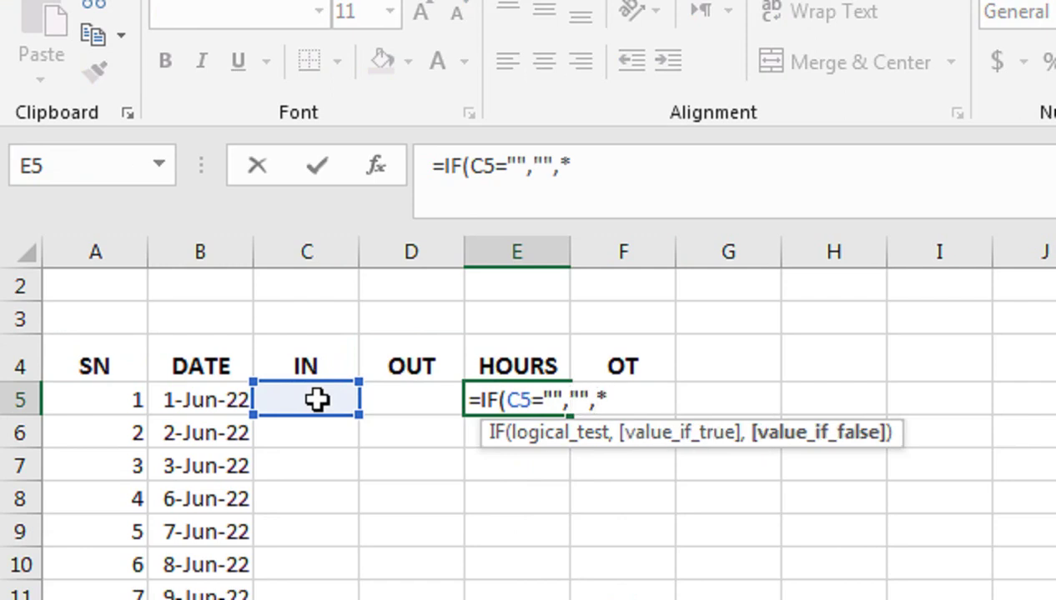
text(()
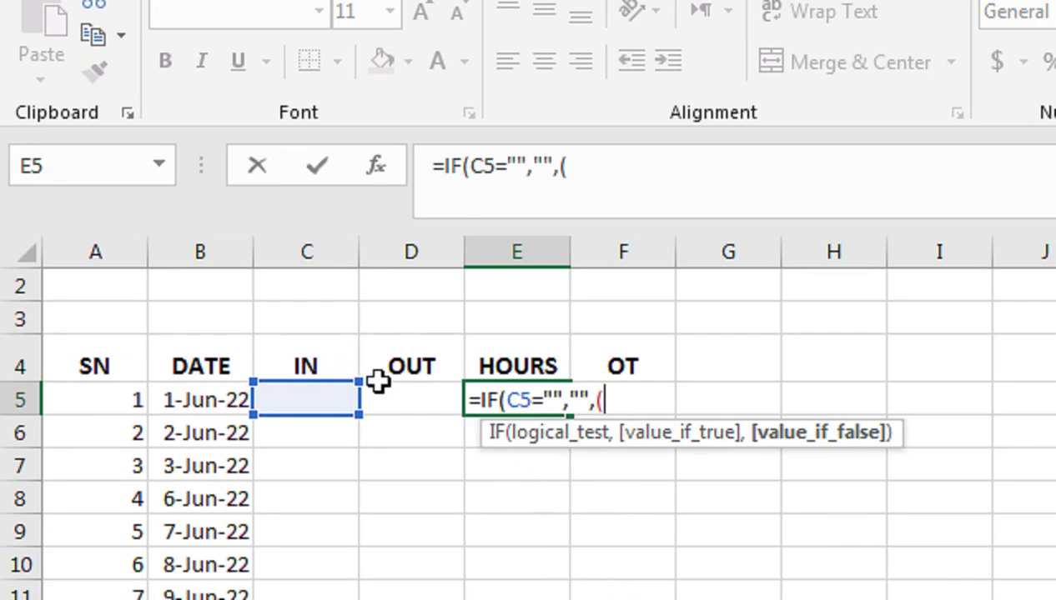
click(382, 392)
text(-)
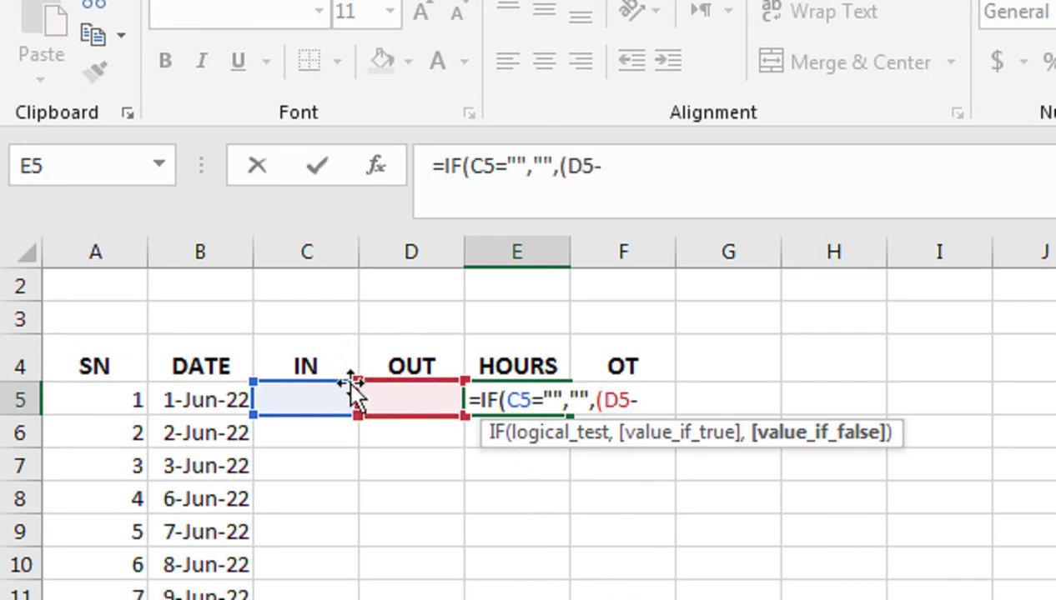
click(328, 391)
text())
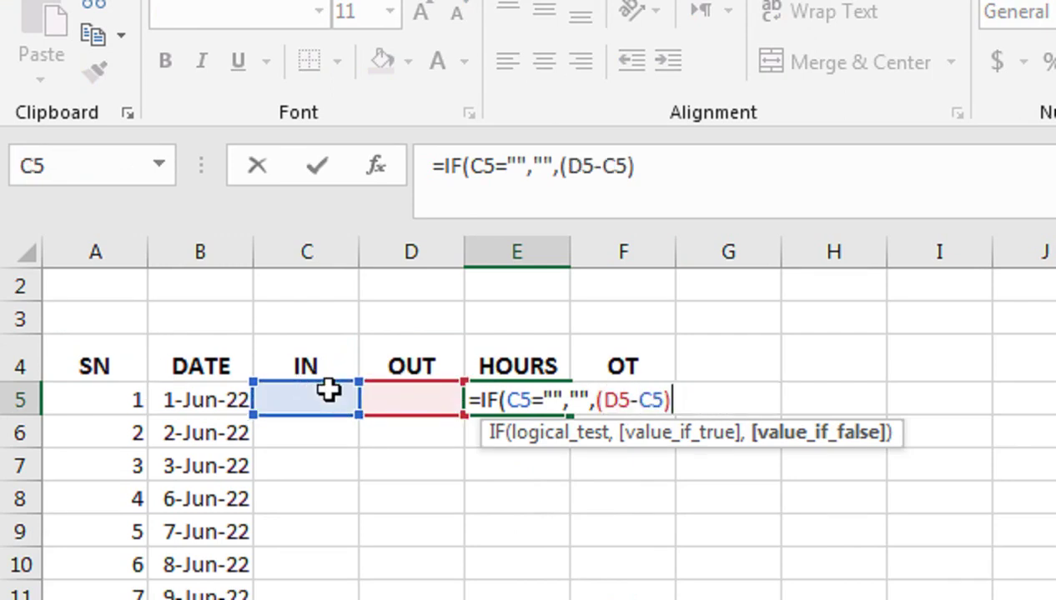
text())
key(Return)
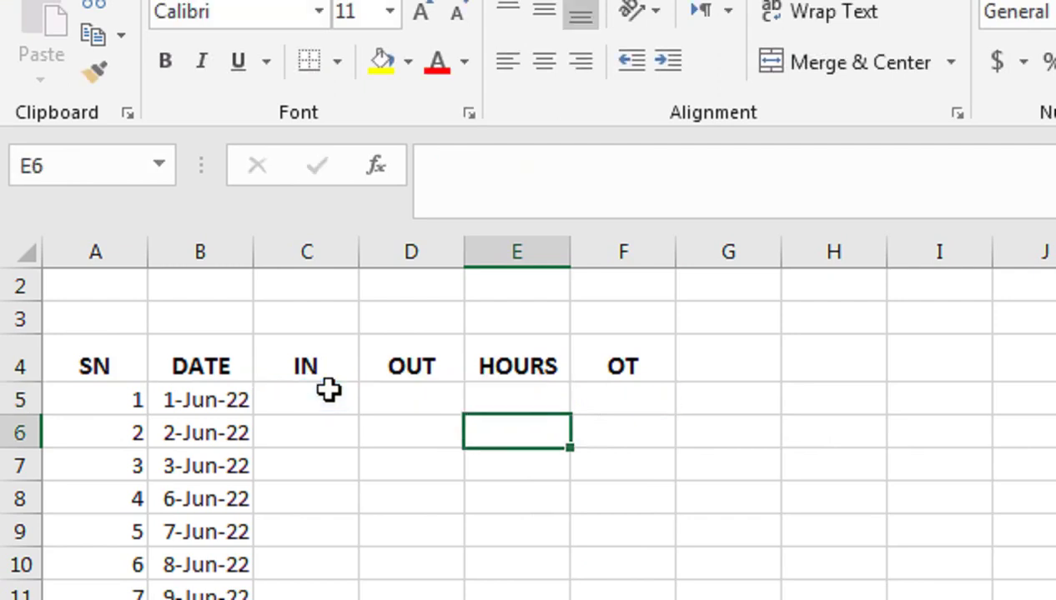
Step: Fill the HOURS formula from E5 down to E34
click(527, 400)
mouse_move(570, 417)
mouse_down()
mouse_move(558, 565)
mouse_move(547, 438)
mouse_up()
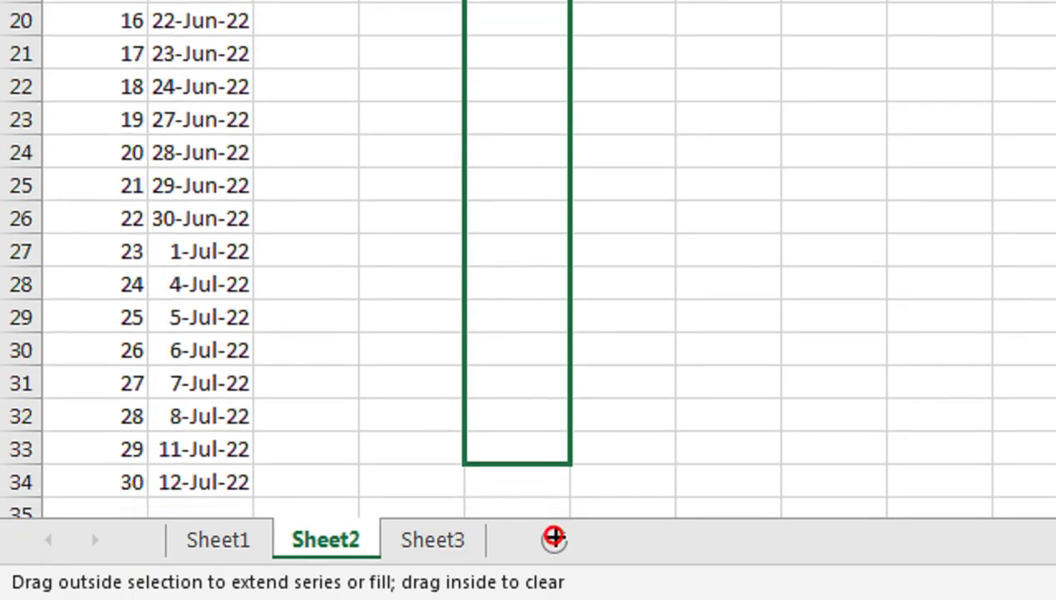
drag(547, 438, 545, 457)
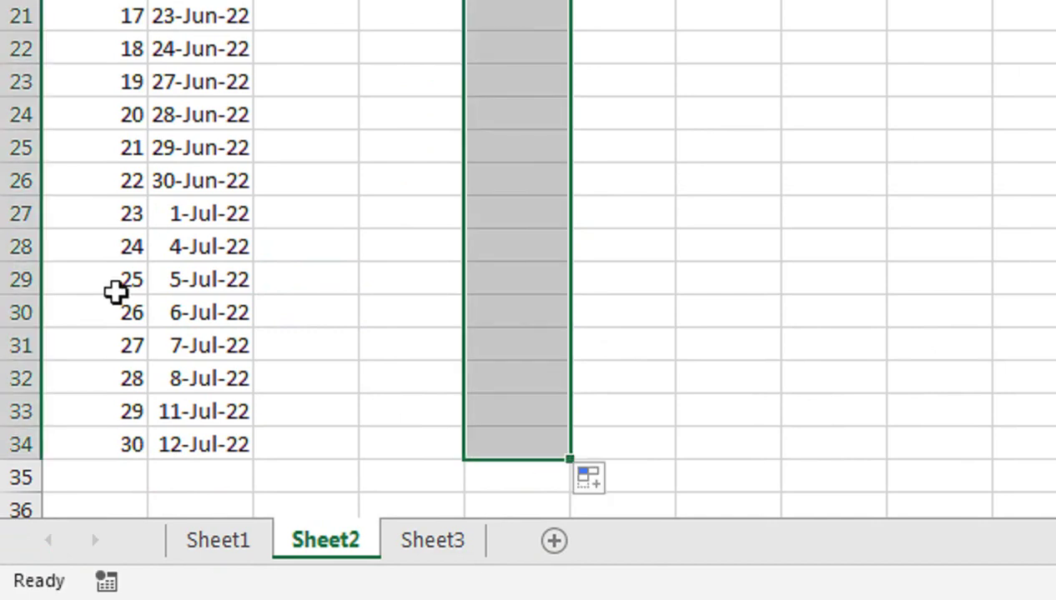
Step: Clear the contents of rows 27 to 34 holding the July dates
click(75, 215)
mouse_move(7, 214)
mouse_down()
mouse_move(441, 310)
mouse_move(454, 439)
mouse_up()
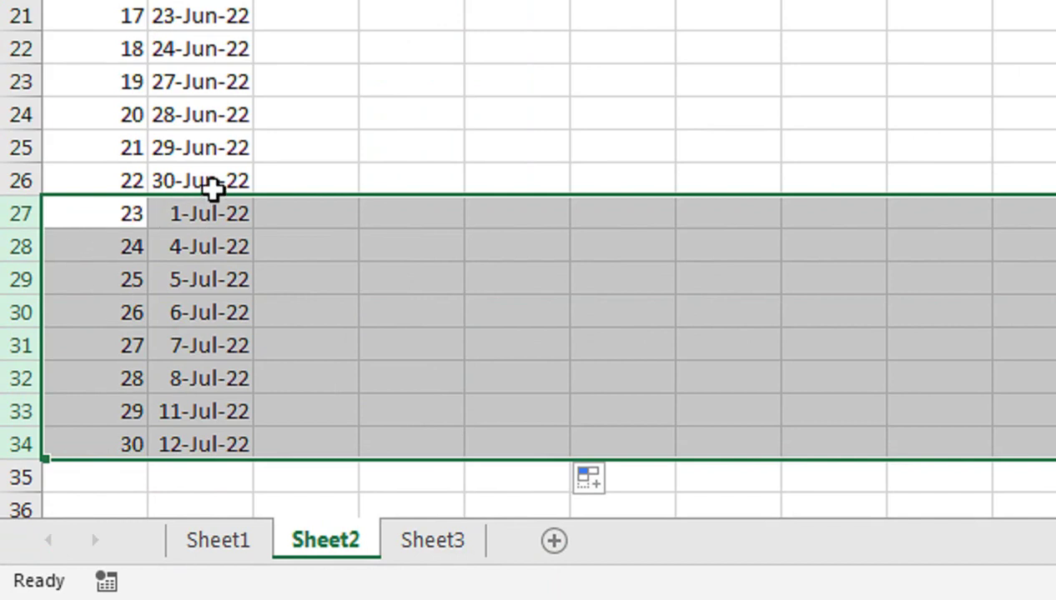
key(Delete)
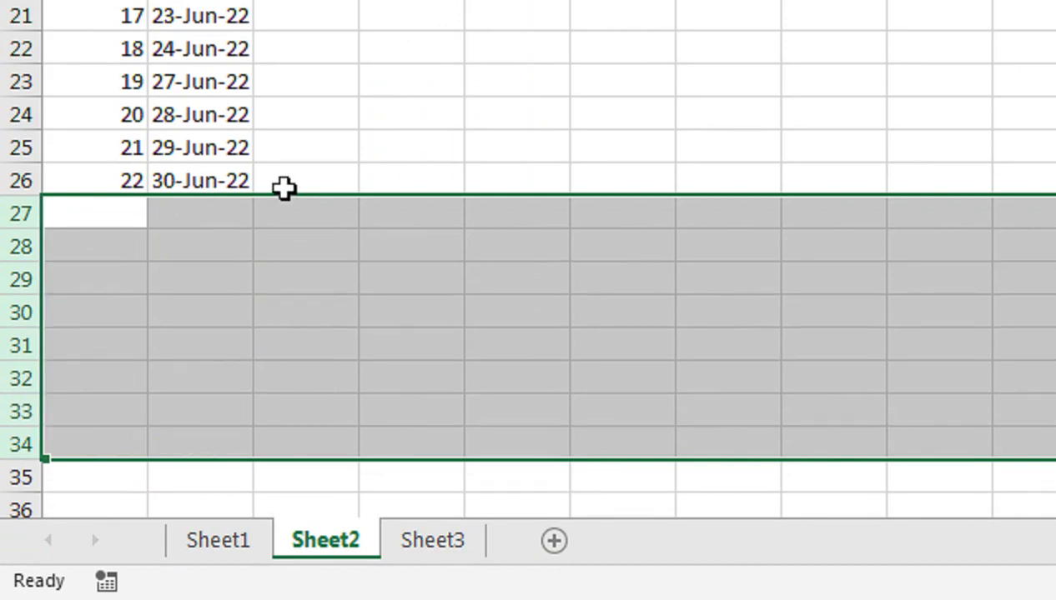
click(288, 144)
Step: Review the HOURS formulas in column E and select F5 for the OT formula
scroll(334, 109, up, 2)
drag(534, 89, 517, 369)
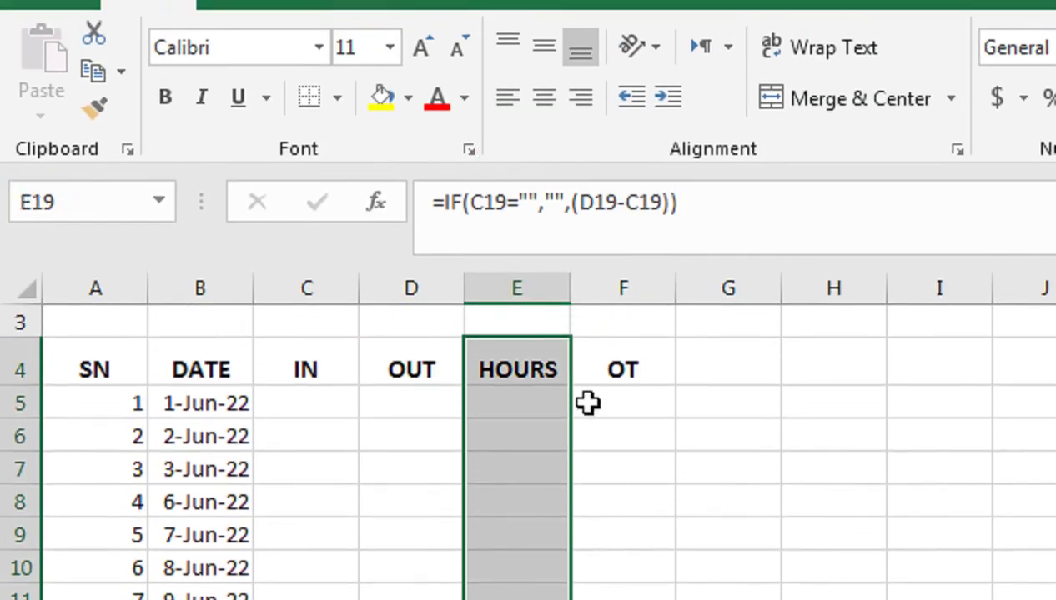
click(588, 403)
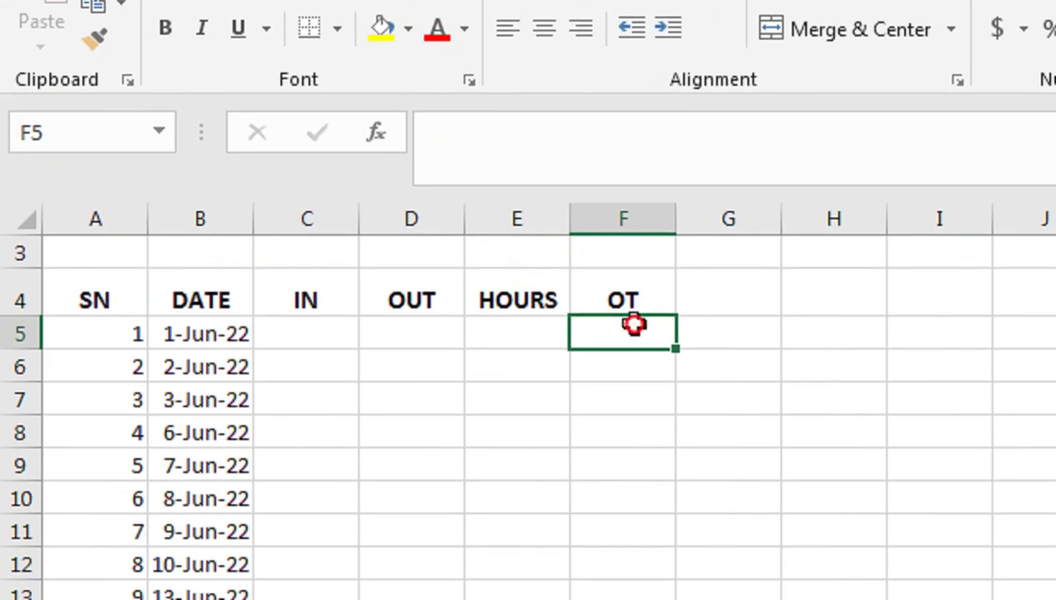
drag(631, 327, 638, 200)
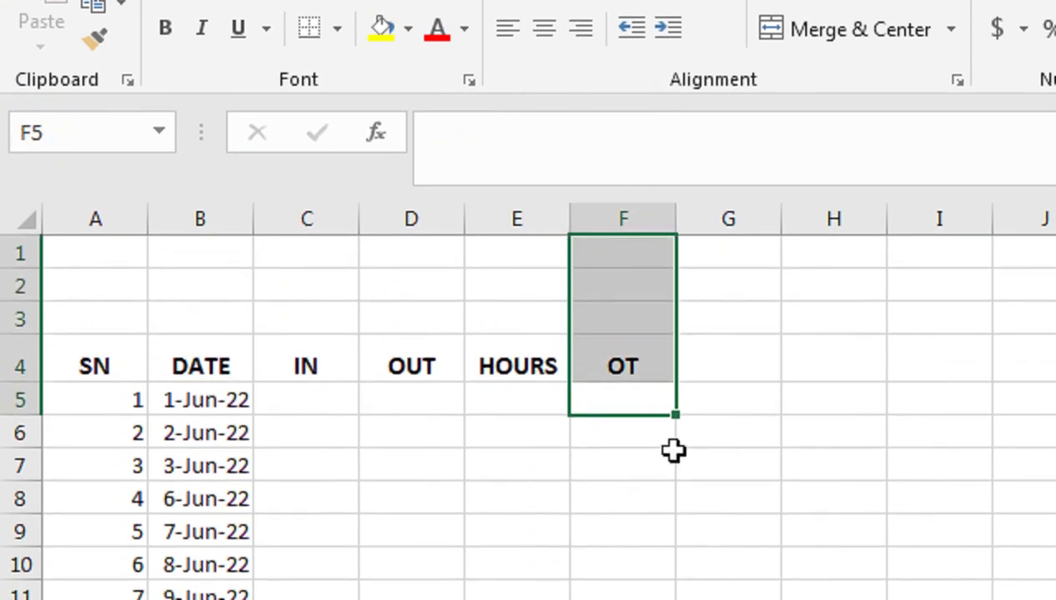
click(658, 392)
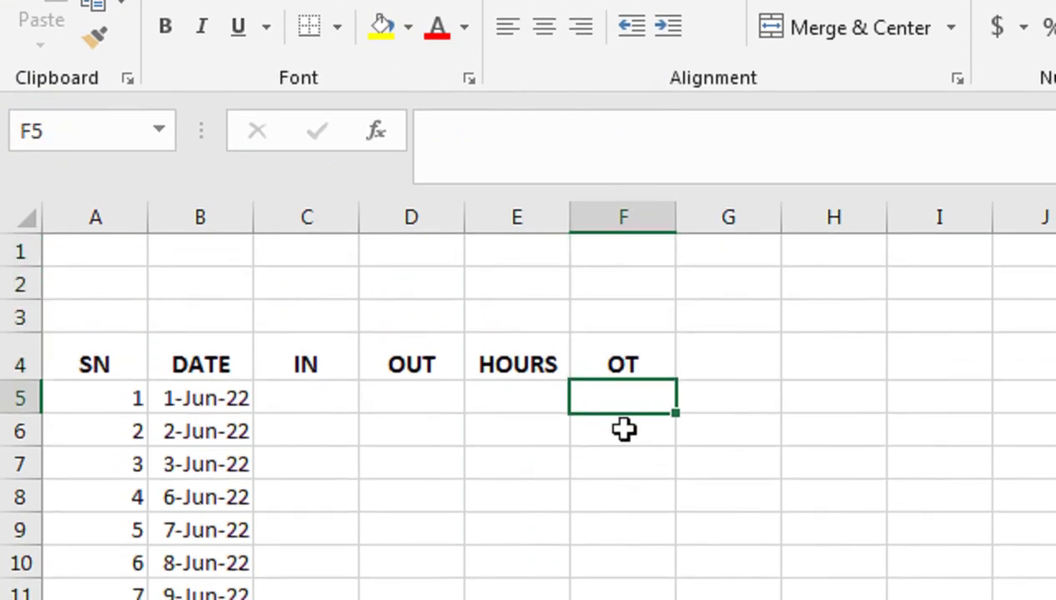
Step: Begin F5's formula as =IF(C5="","",IF(E5-TIME(8,0,0), fixing an extra comma
text(=i)
key(Tab)
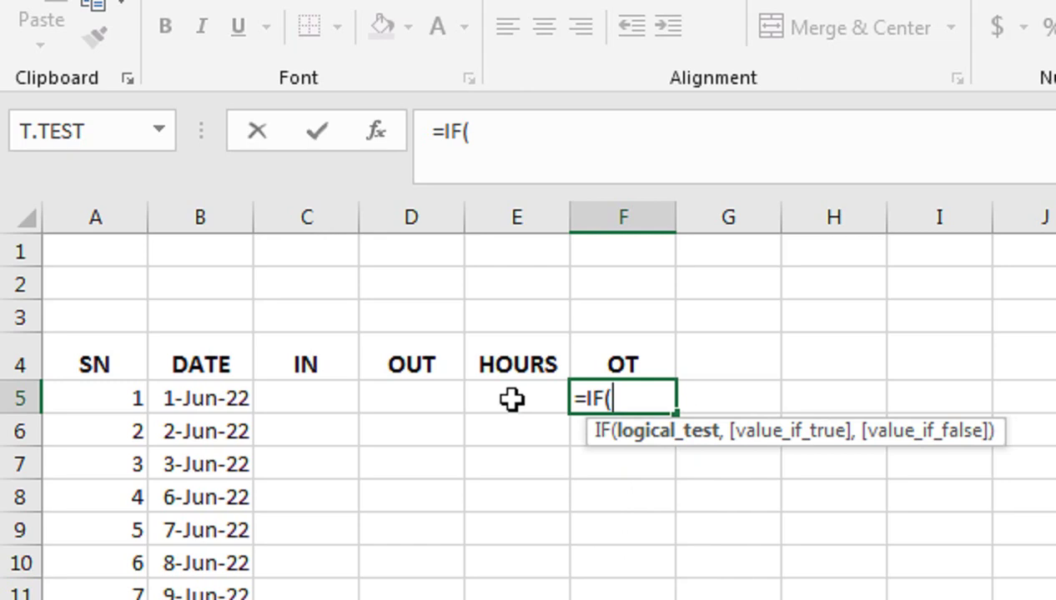
click(321, 401)
text(=)
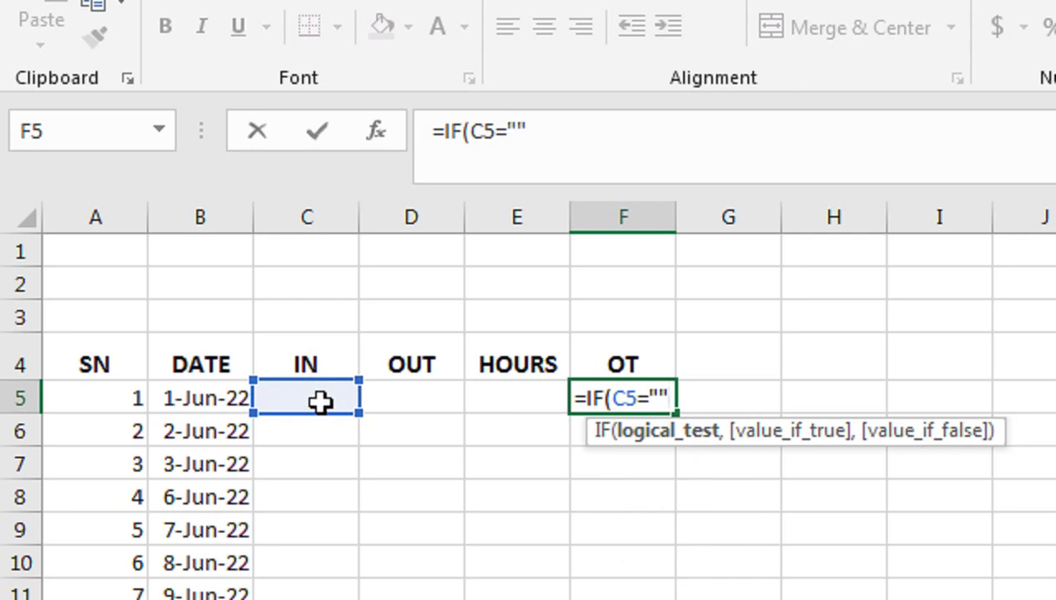
text(,)
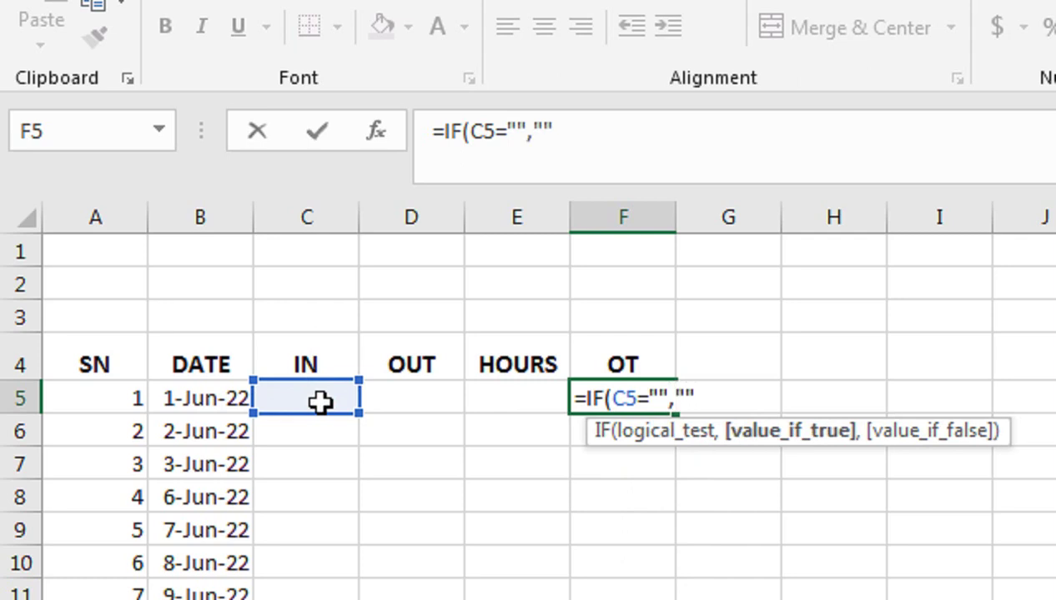
text(,if)
key(Tab)
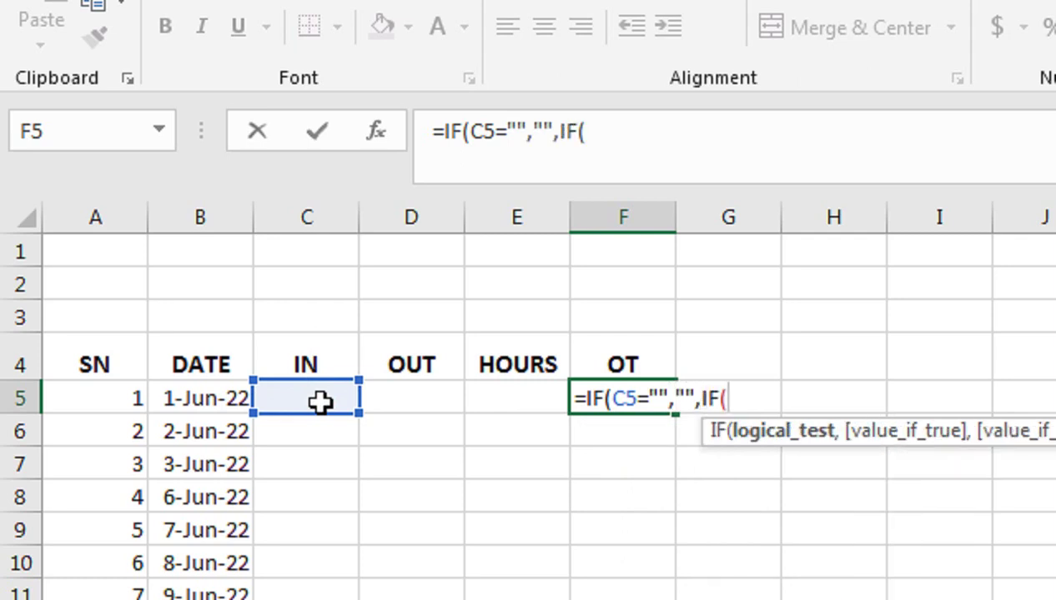
click(501, 388)
text(-time)
key(Tab)
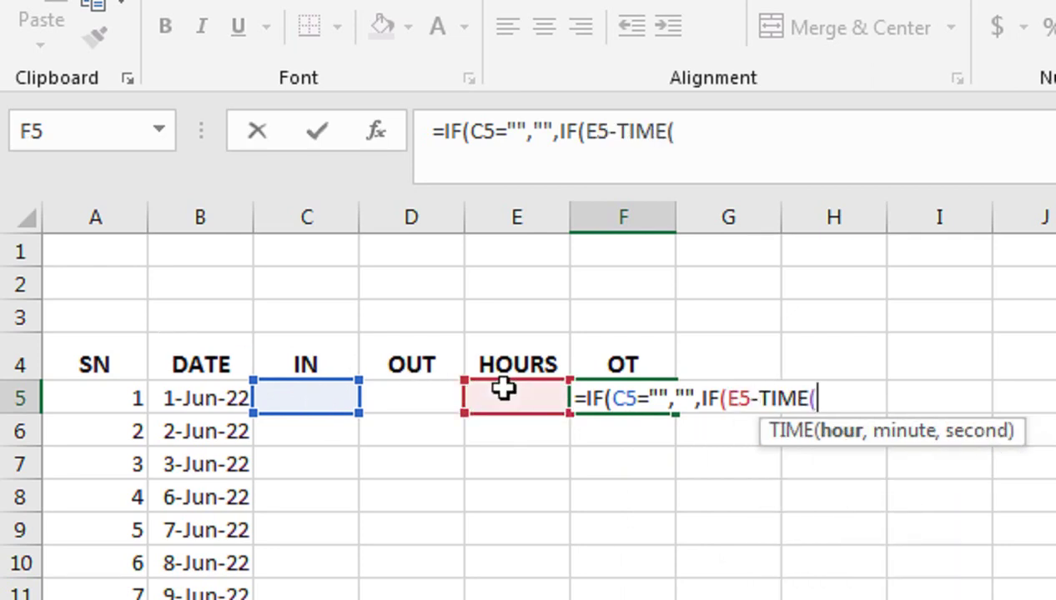
text(8,0,,)
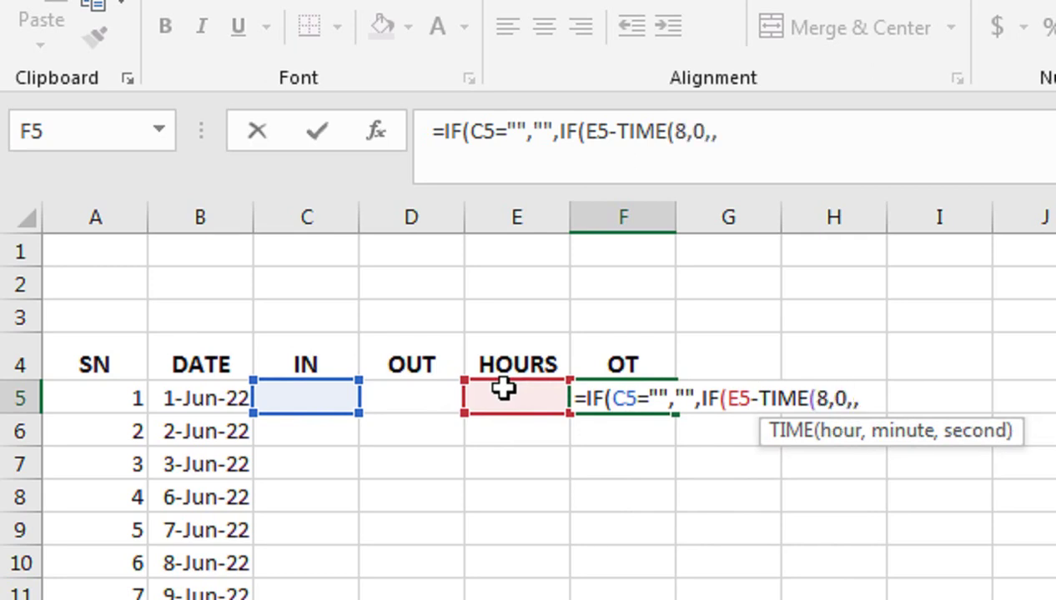
key(BackSpace)
text(0)
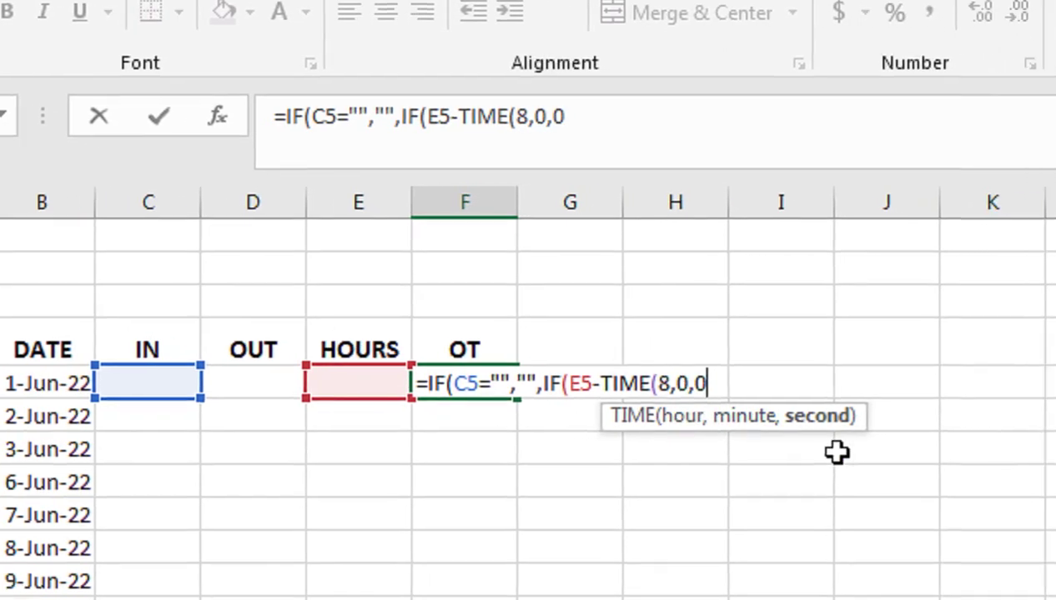
Step: Complete it with >=TIME(2,0,0),E5-TIME(8,0,0),0)) and commit the OT formula
text()>)
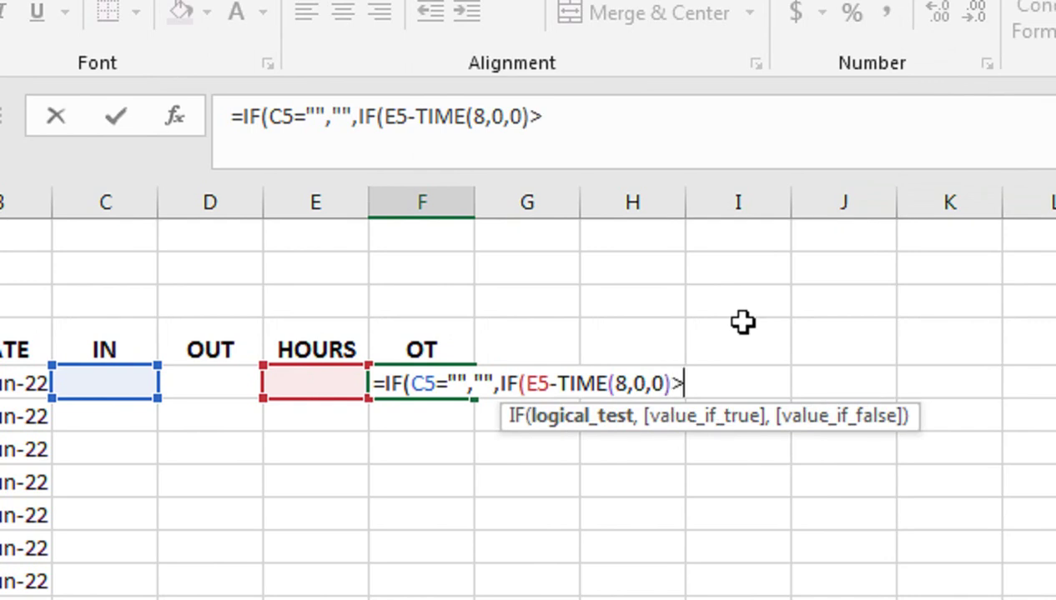
text(=TIME)
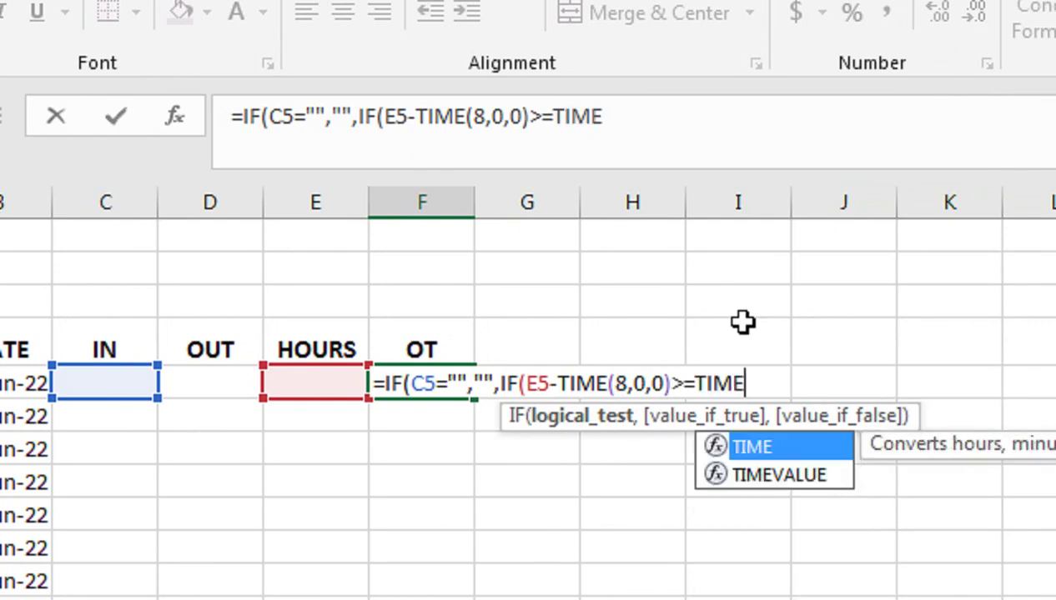
text(()
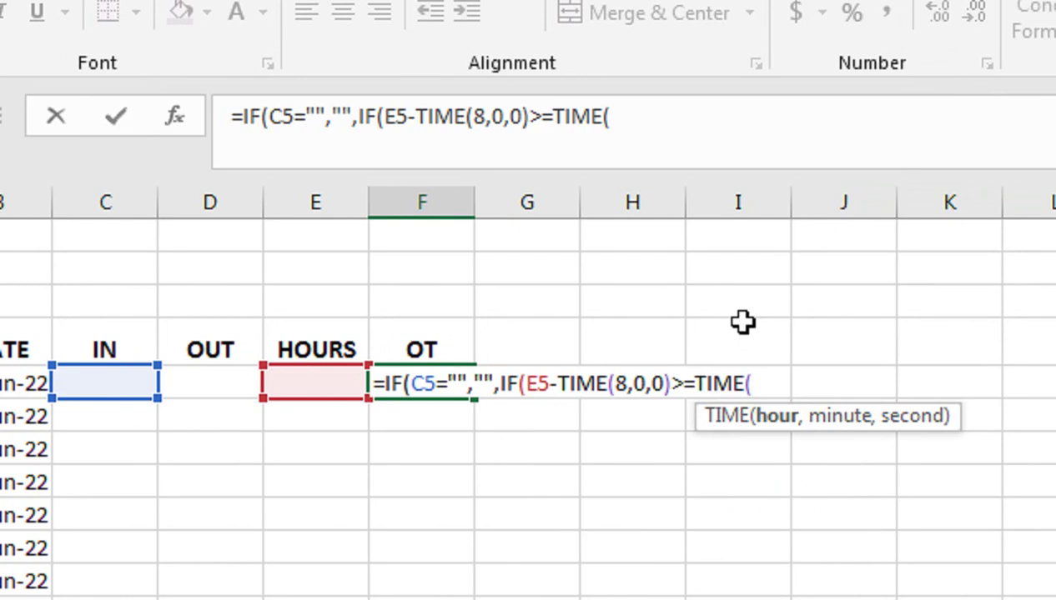
text(2,0,0)
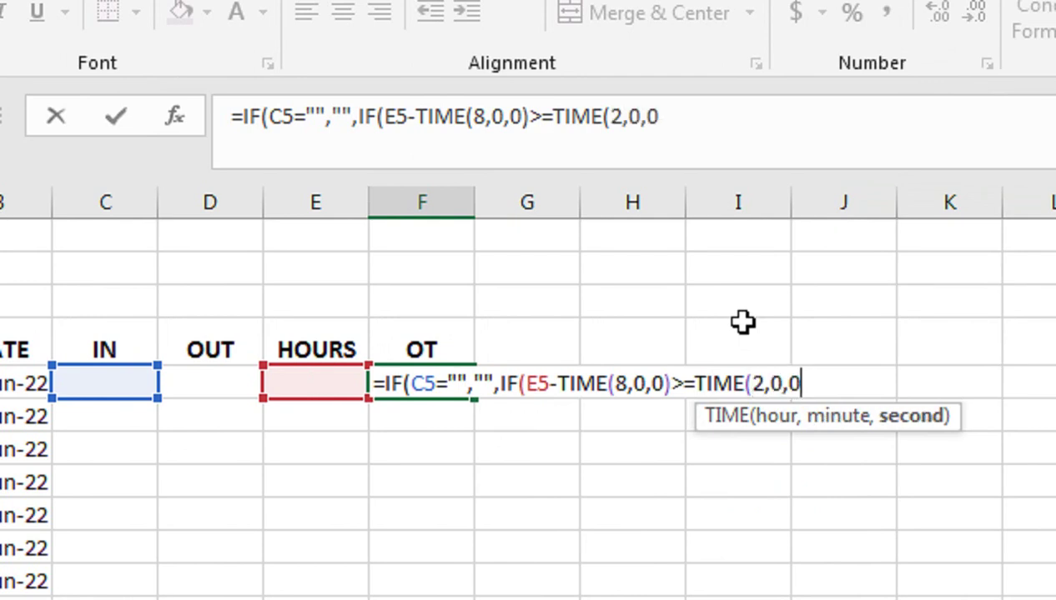
text())
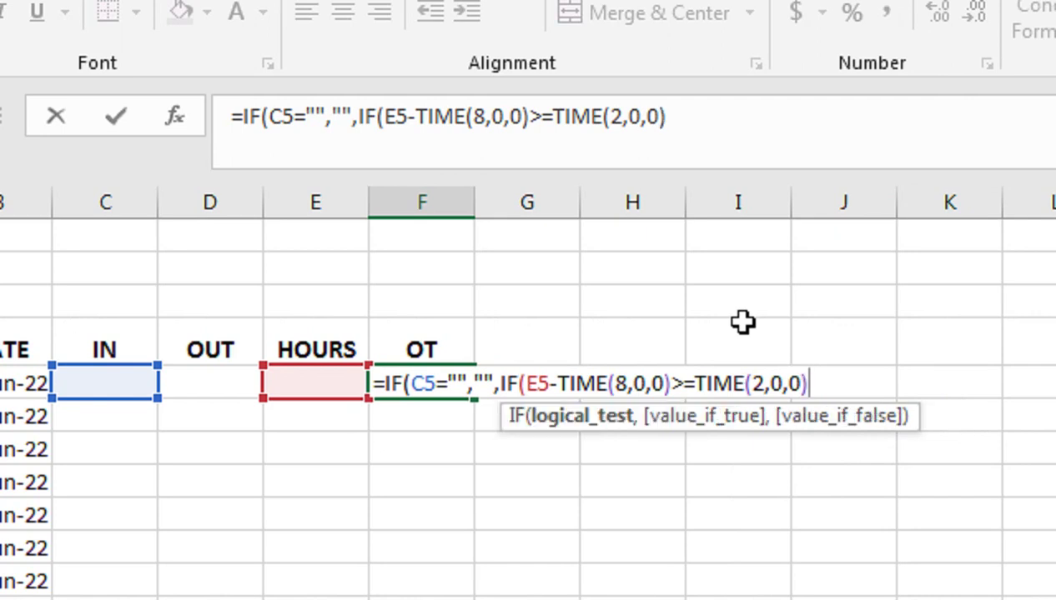
text(,)
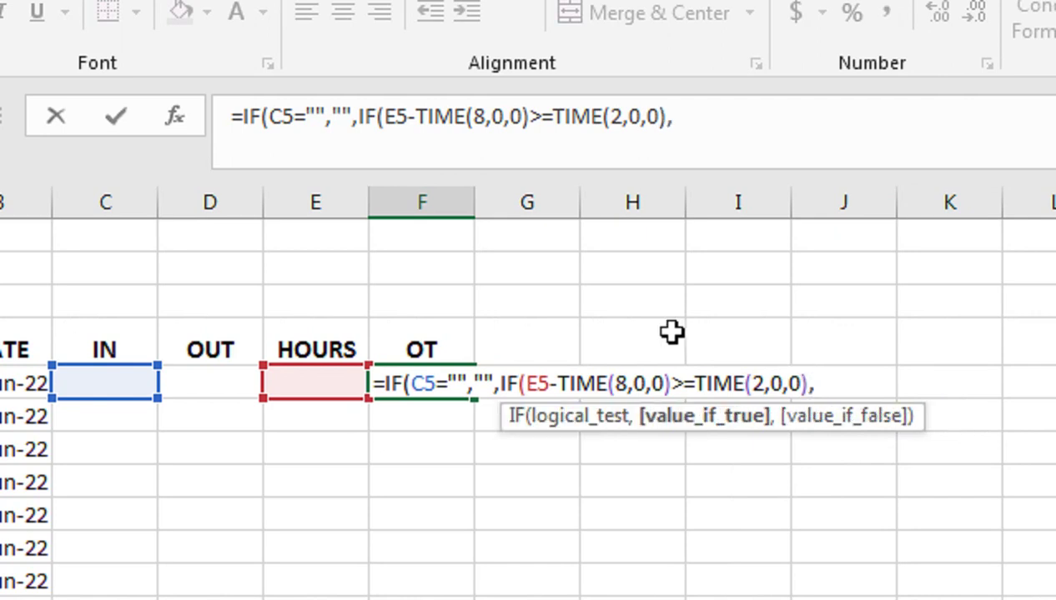
click(350, 383)
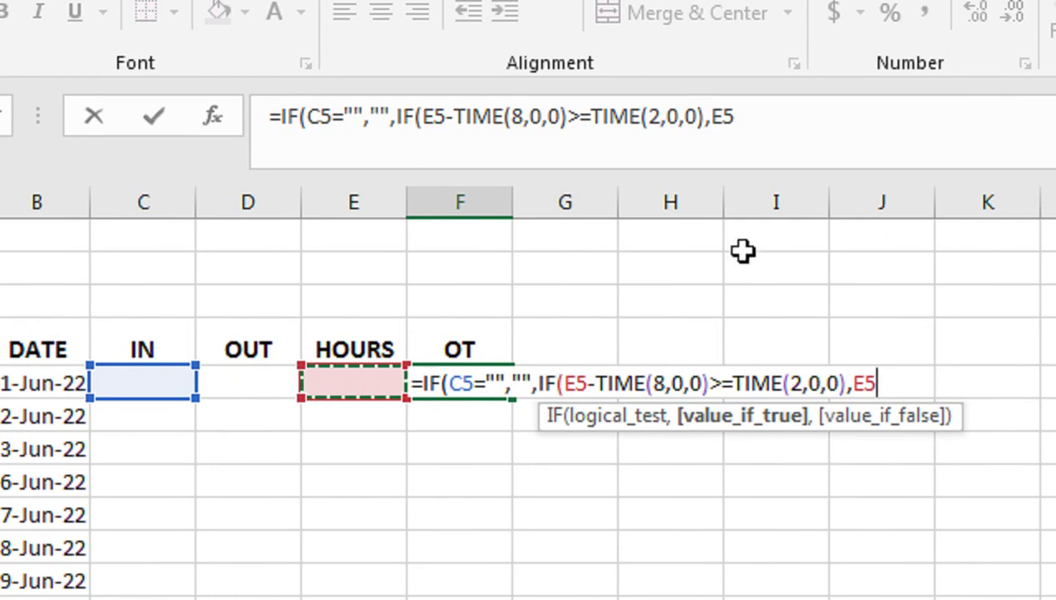
text(-TIM)
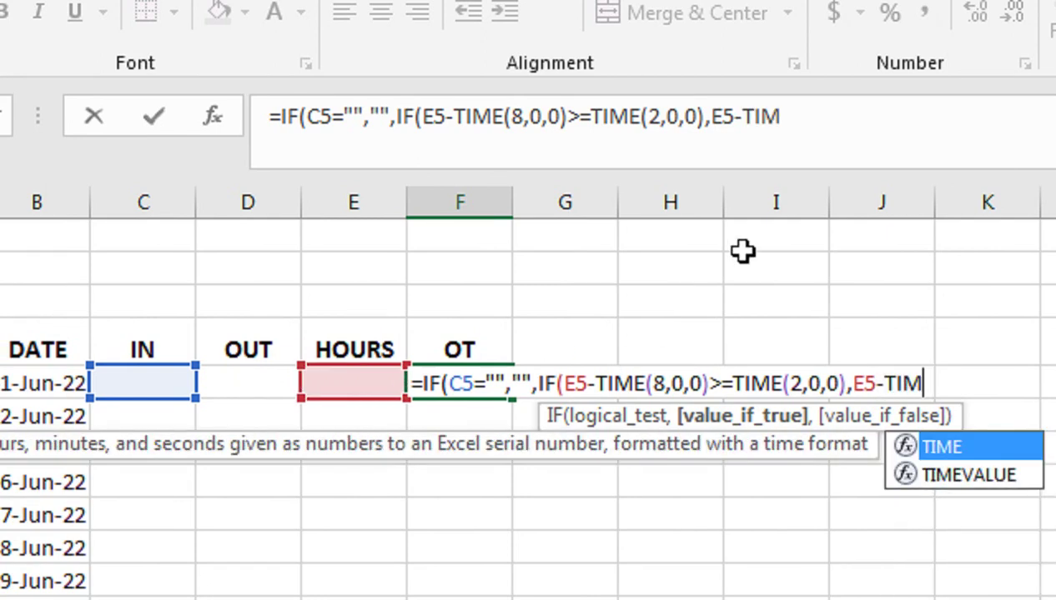
text(E(8)
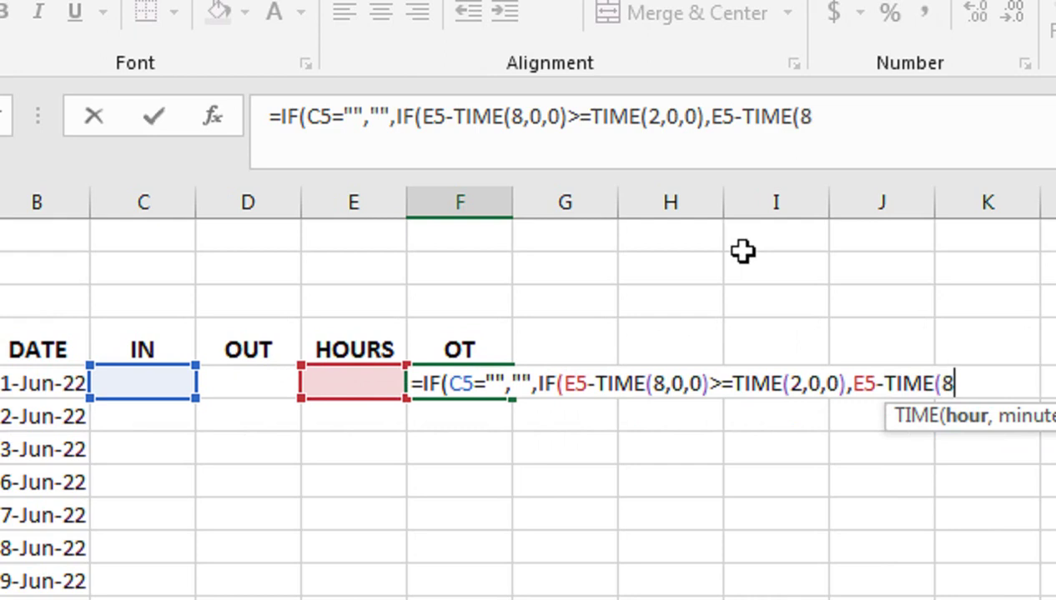
text(,0)
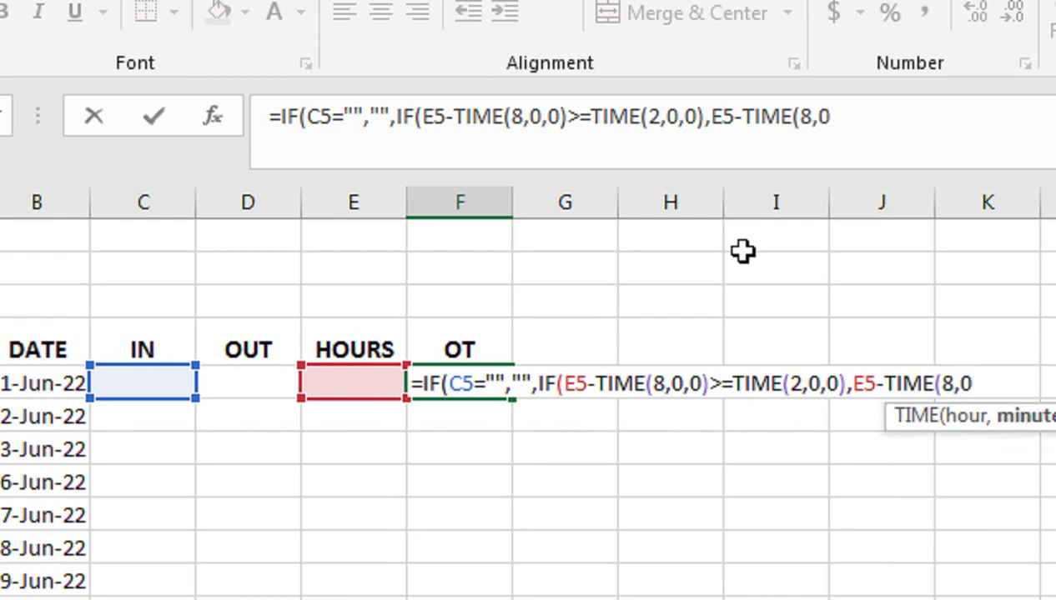
text(,0)
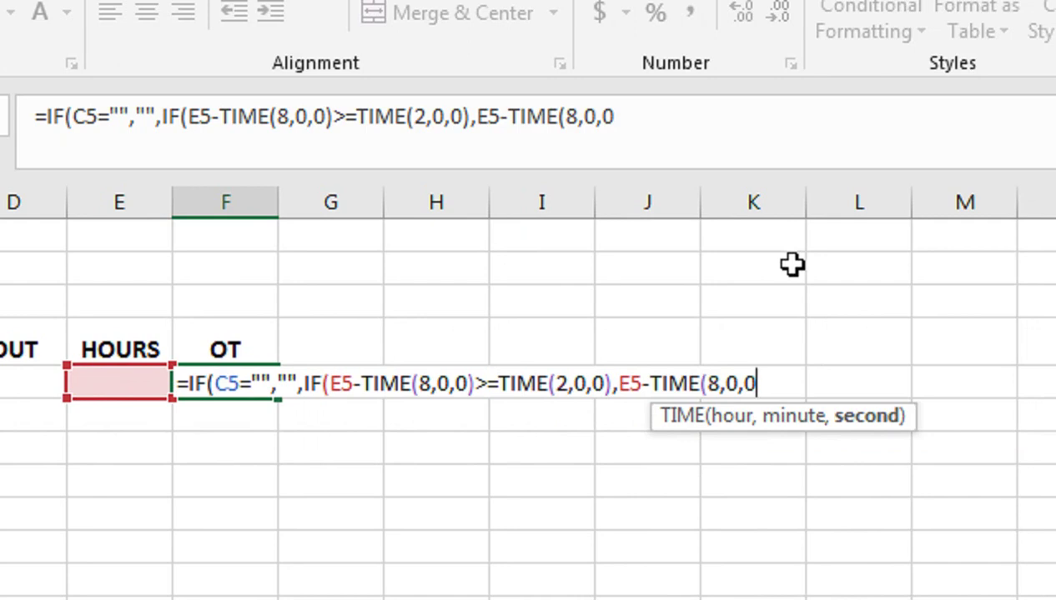
text())
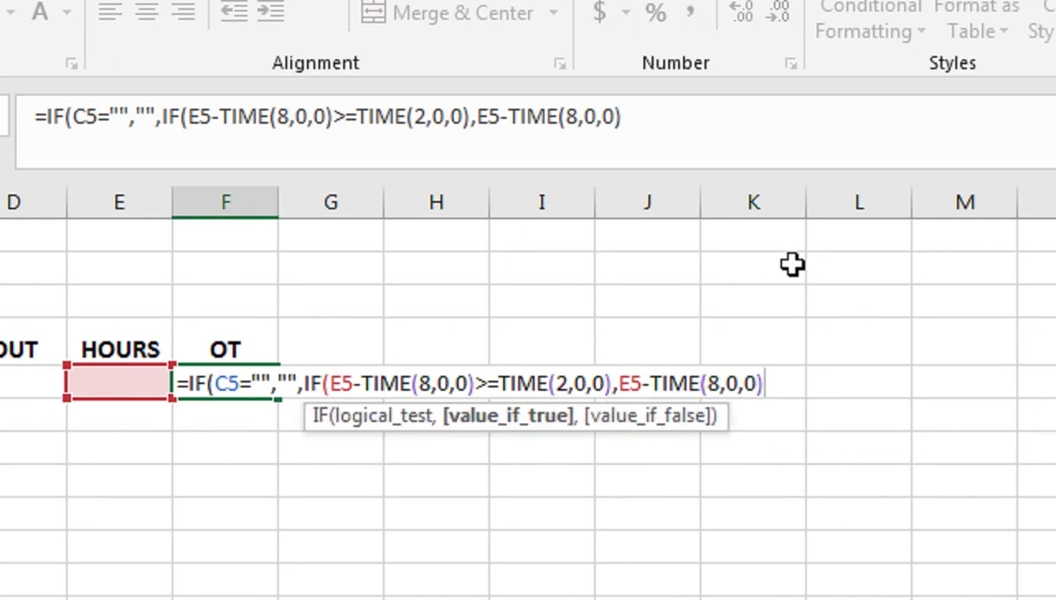
text(,0)
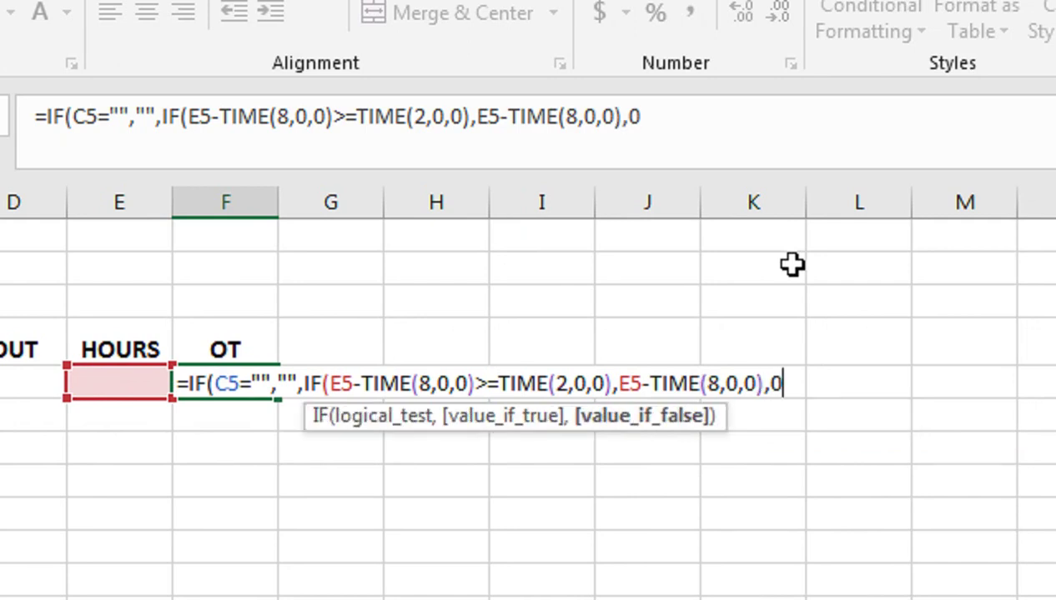
text())
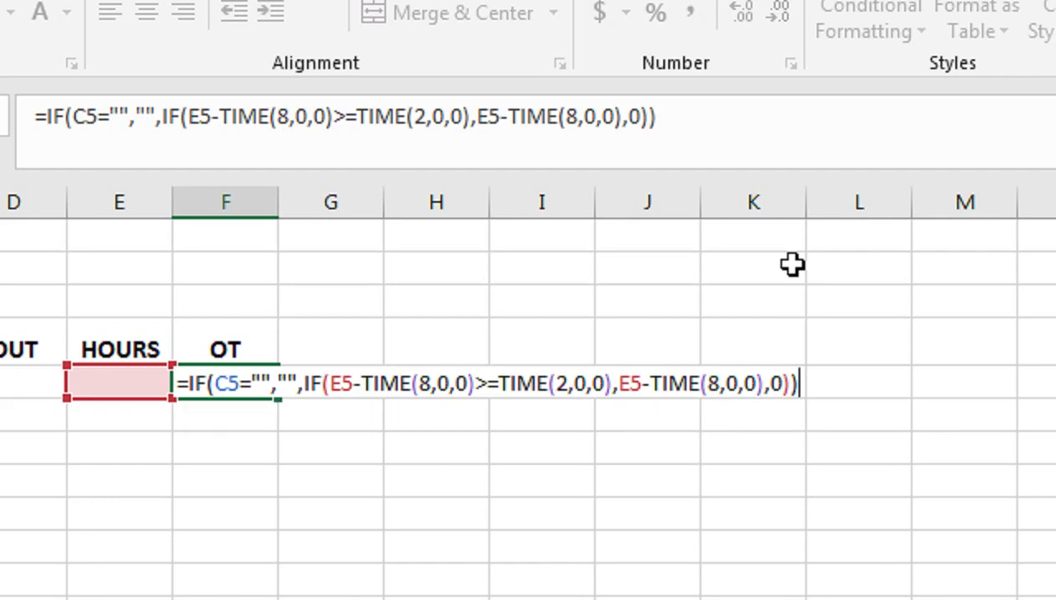
key(Return)
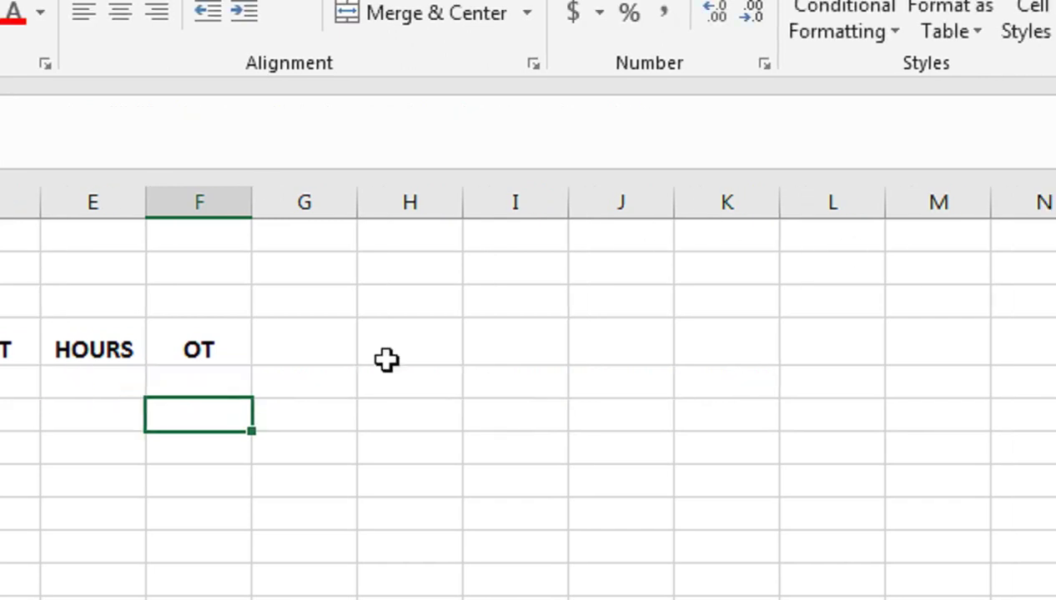
click(264, 388)
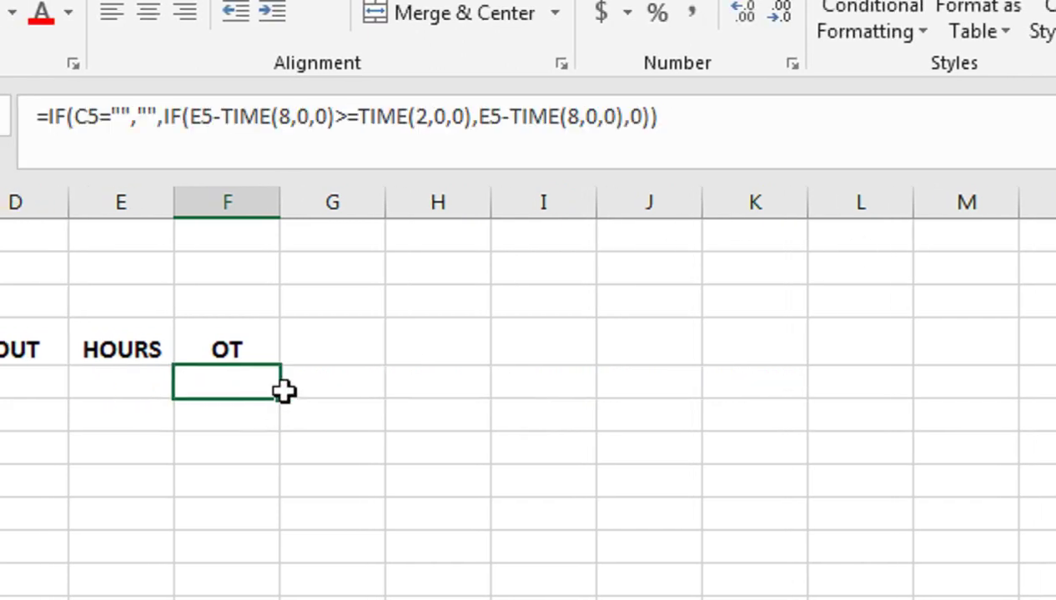
Step: Fill F5's OT formula down column F, then enter IN 10:00 in C5 and OUT 20:00 in D5
mouse_move(285, 401)
mouse_down()
mouse_move(266, 409)
mouse_move(266, 465)
mouse_up()
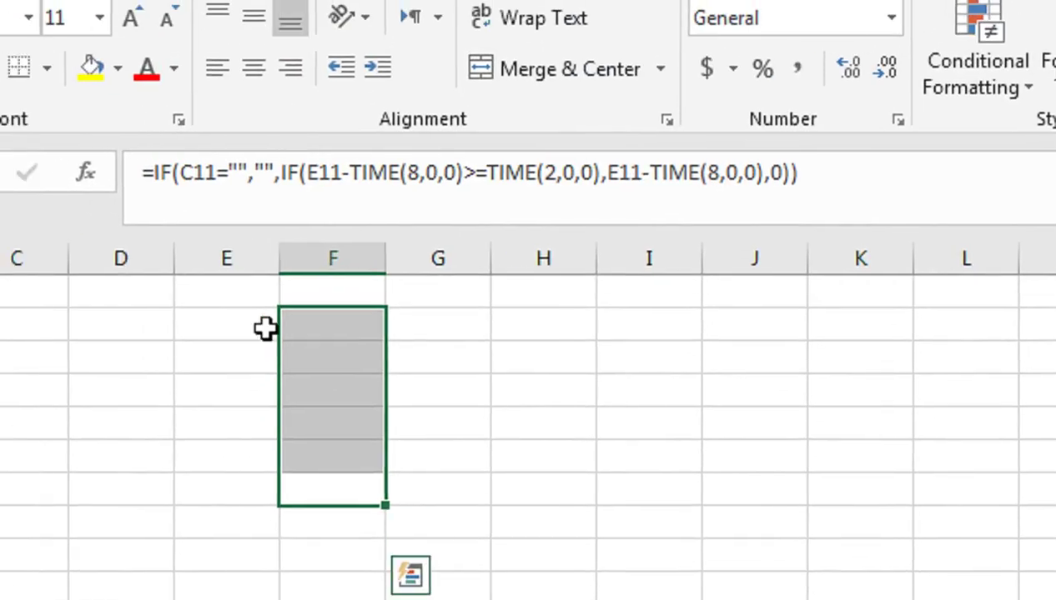
mouse_move(247, 308)
mouse_down()
mouse_move(309, 467)
mouse_move(316, 424)
mouse_up()
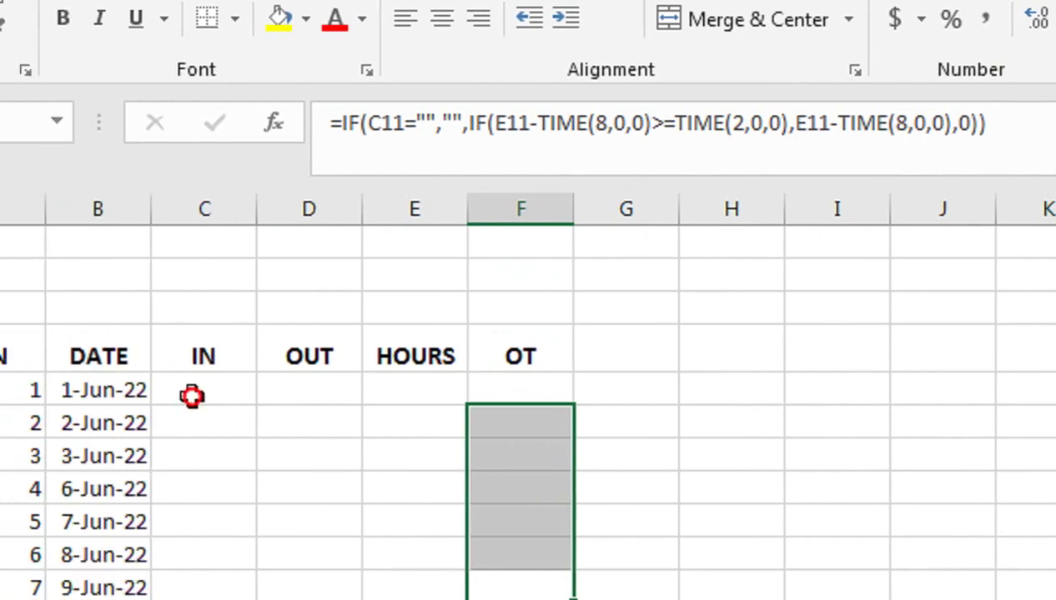
click(264, 392)
text(10:)
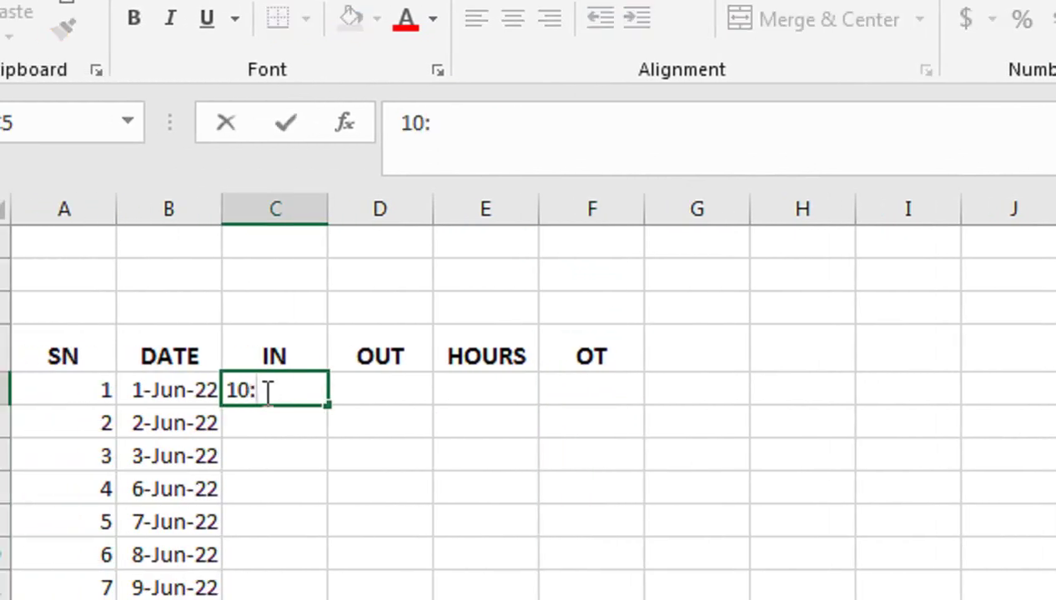
text(0)
key(Return)
key(Up)
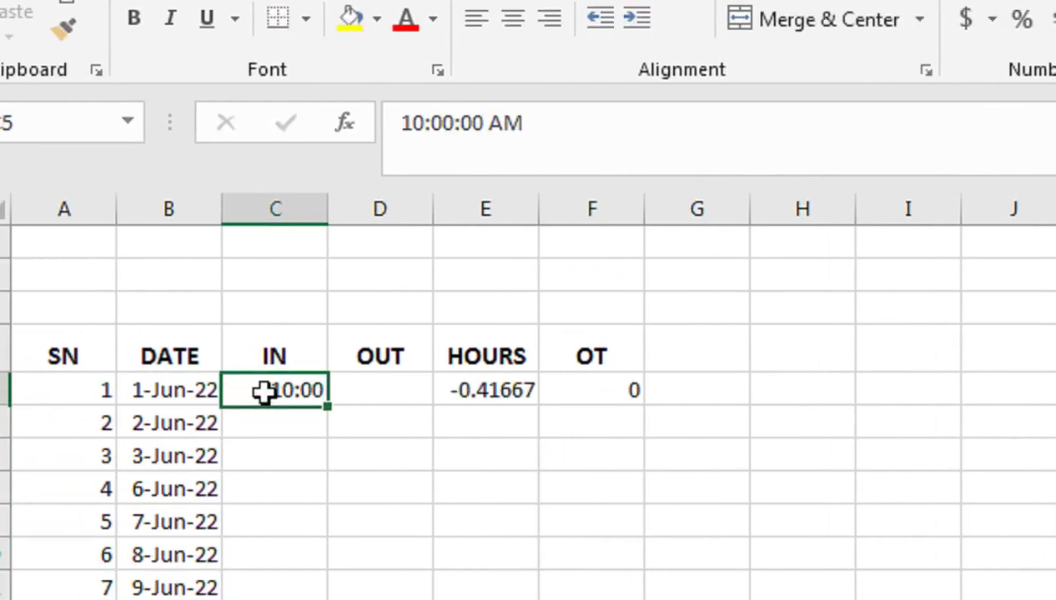
key(Right)
text(2)
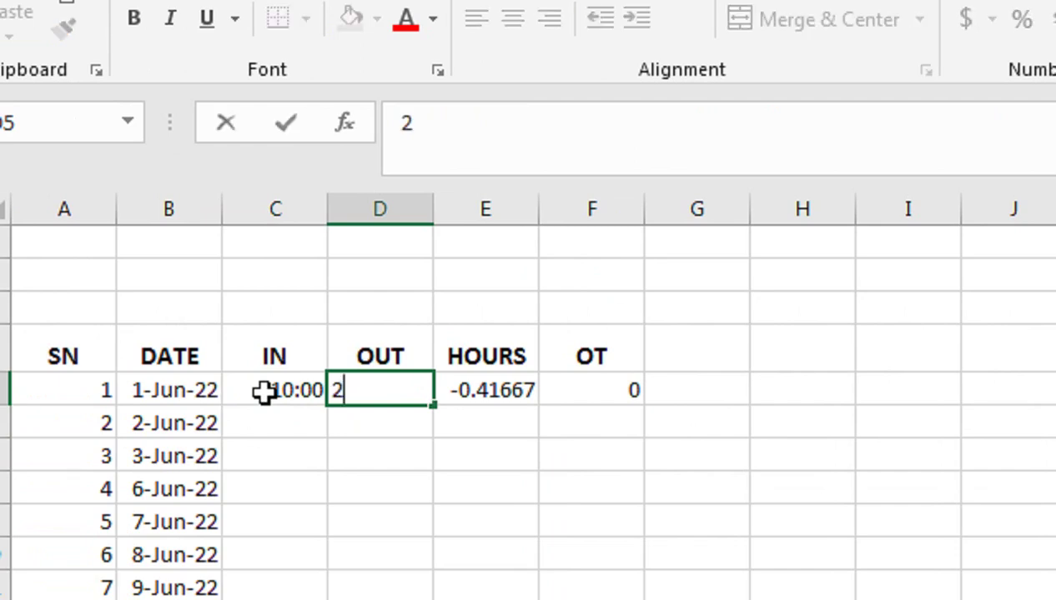
text(0:00)
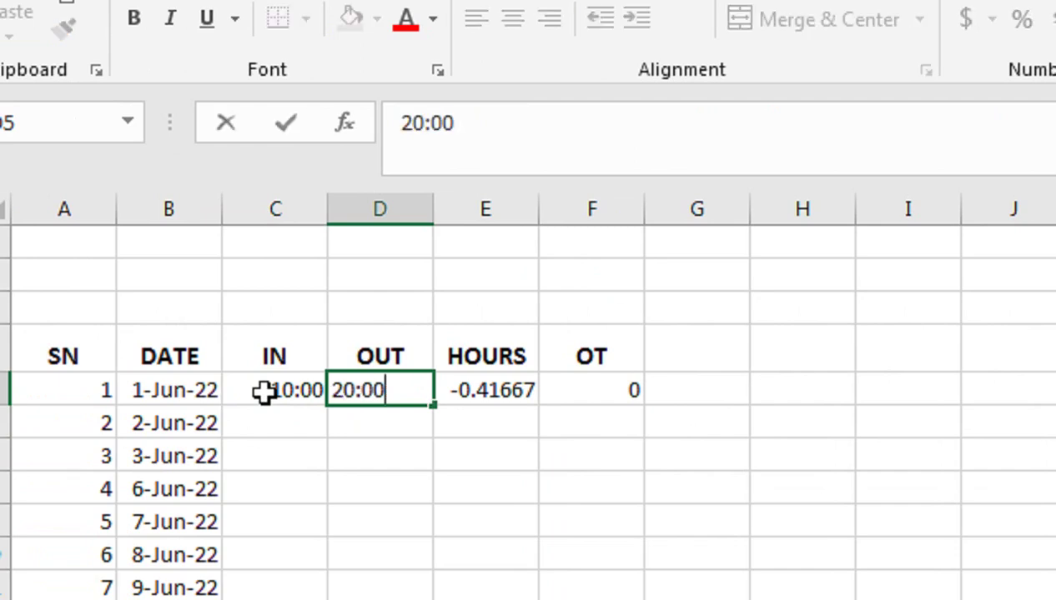
key(Return)
key(Up)
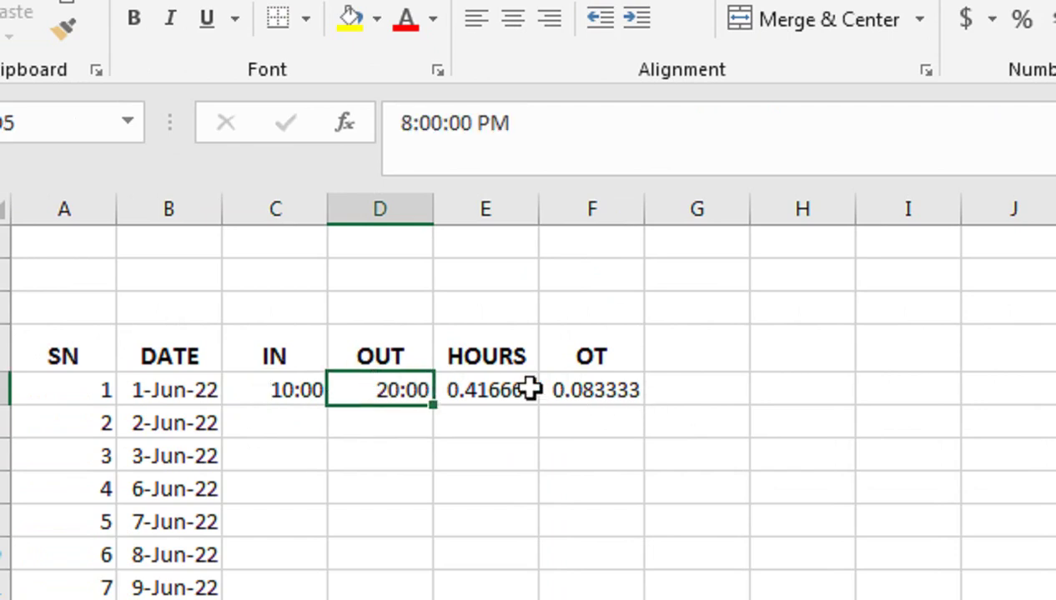
drag(483, 399, 605, 397)
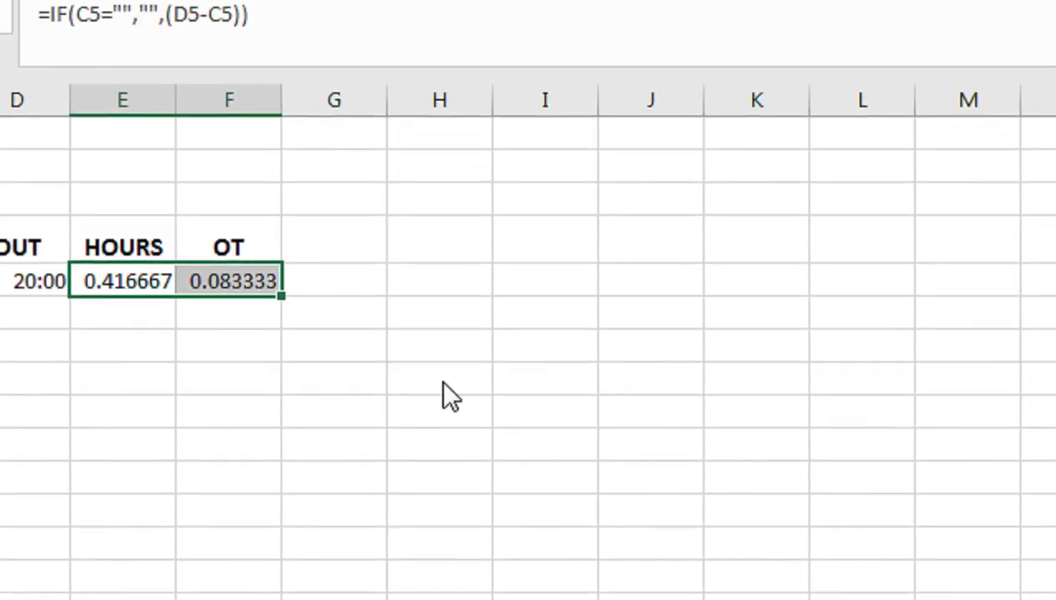
Step: Format the first day's HOURS and OT cells with the custom h:mm time format
key(ctrl+1)
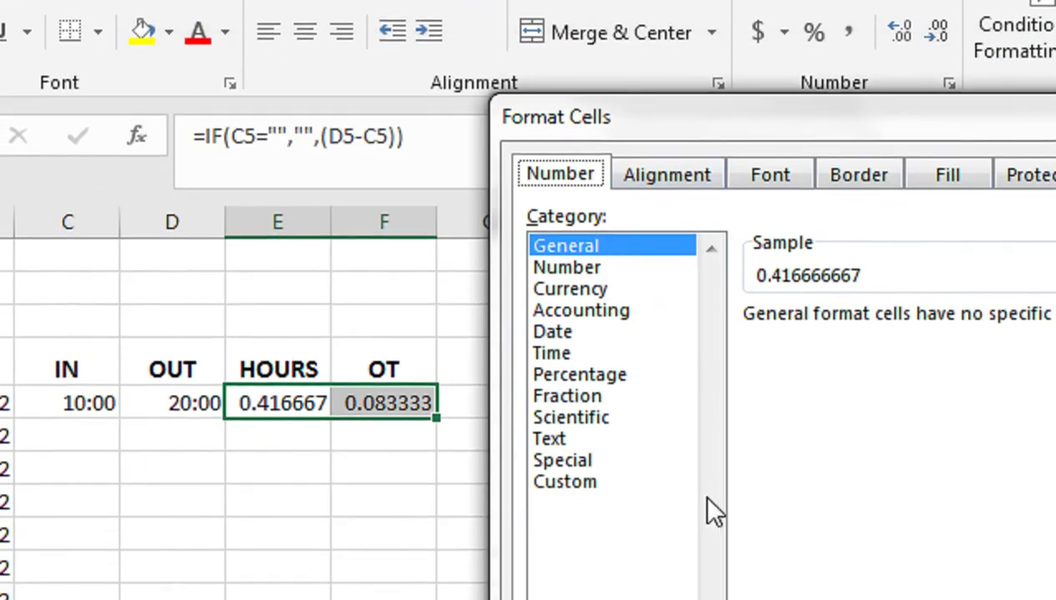
click(568, 528)
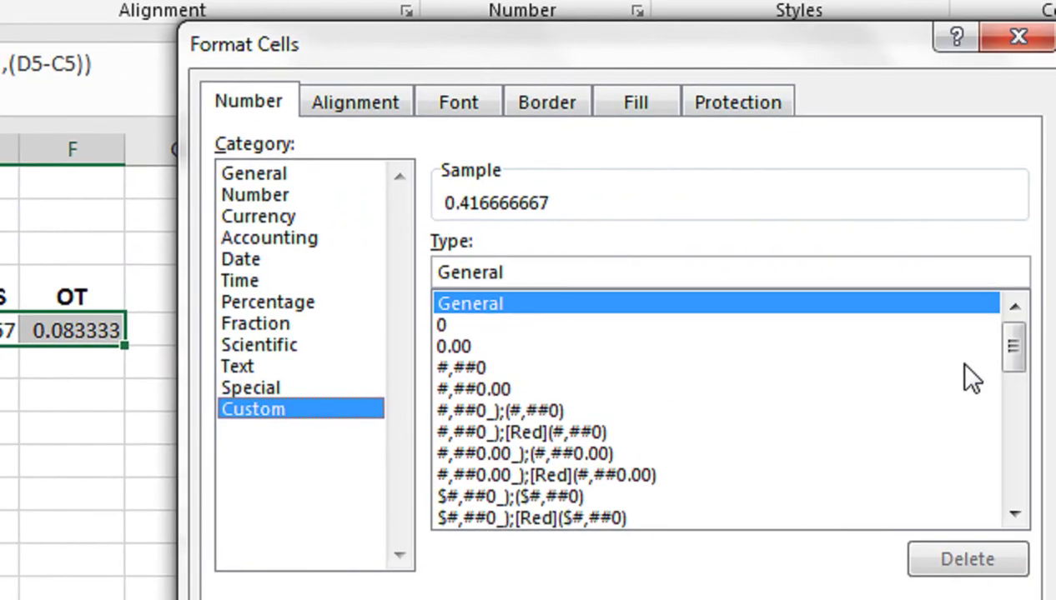
drag(1012, 347, 792, 423)
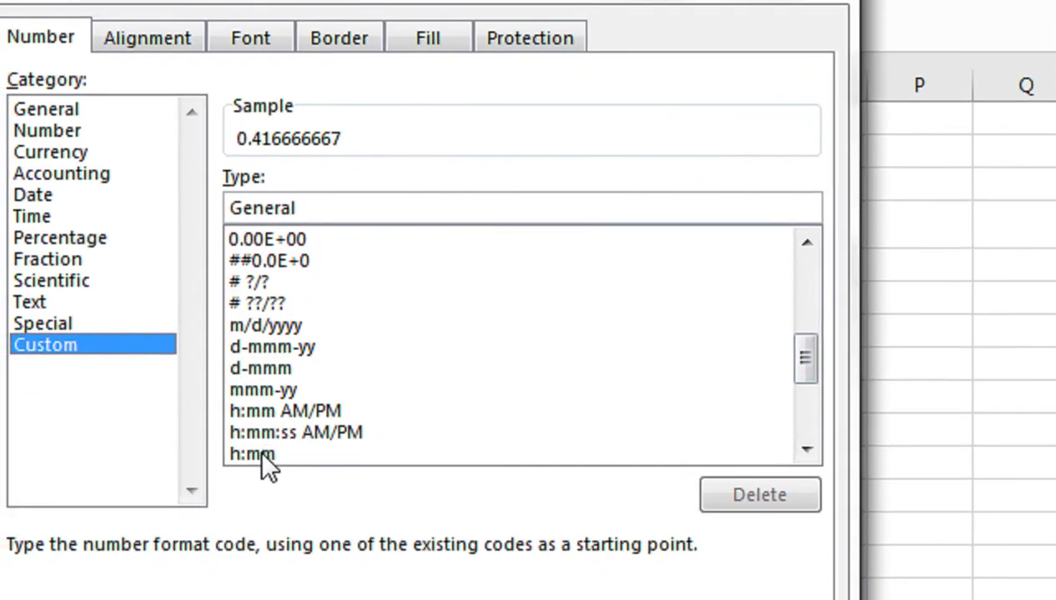
click(267, 450)
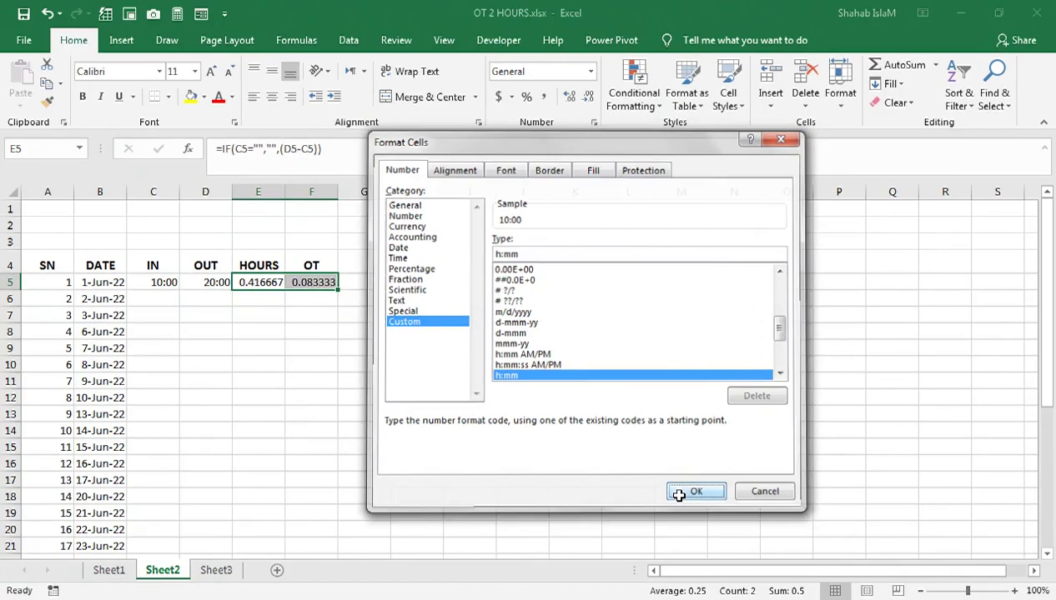
click(695, 492)
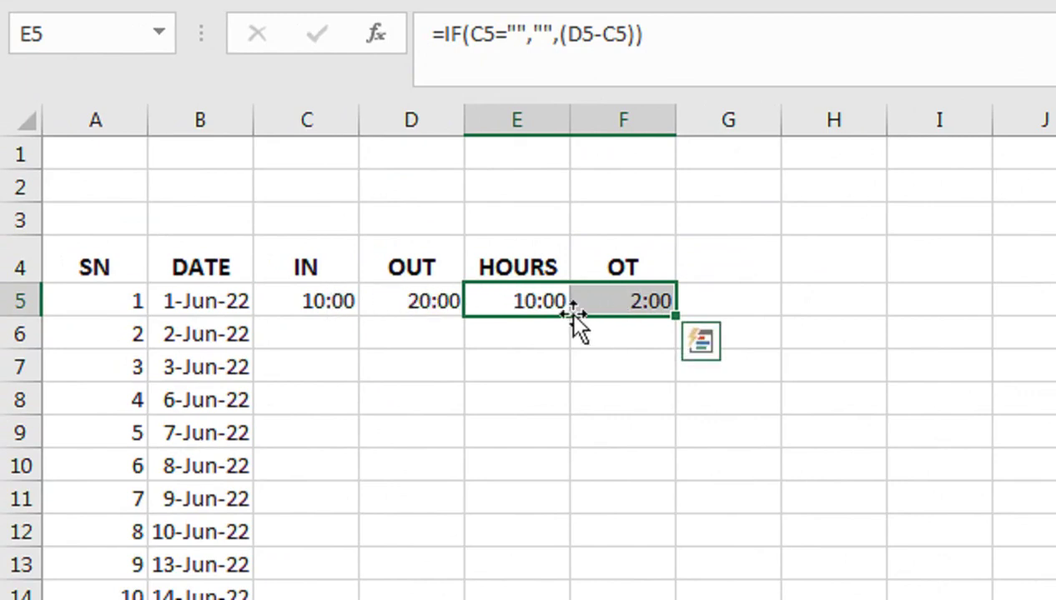
Step: Change the first day's OUT time to 19:00, which brings overtime down to 0:00
click(450, 306)
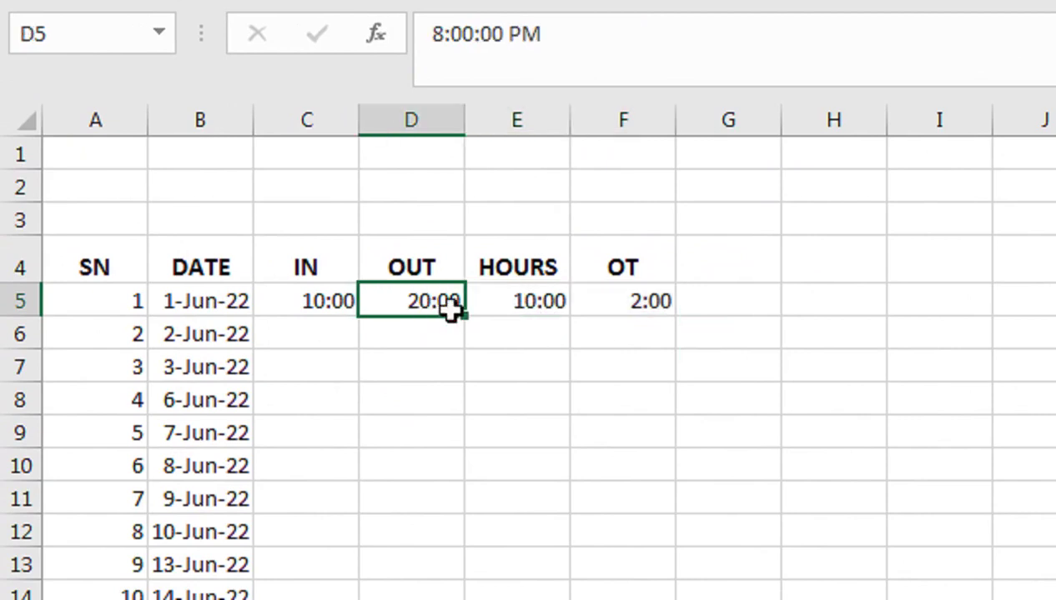
text(19:)
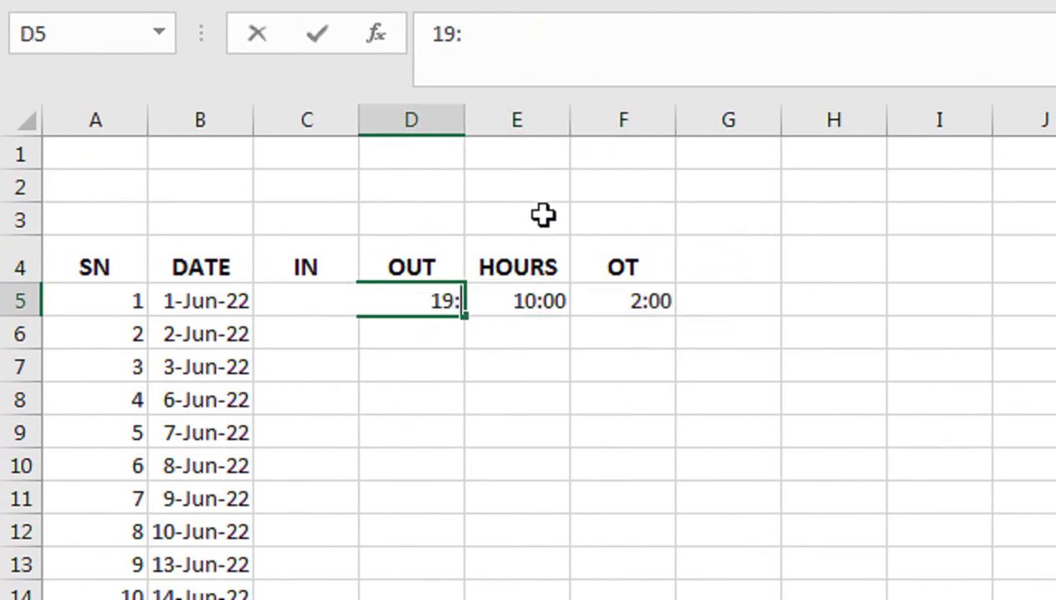
text(0)
key(BackSpace)
key(BackSpace)
text(00)
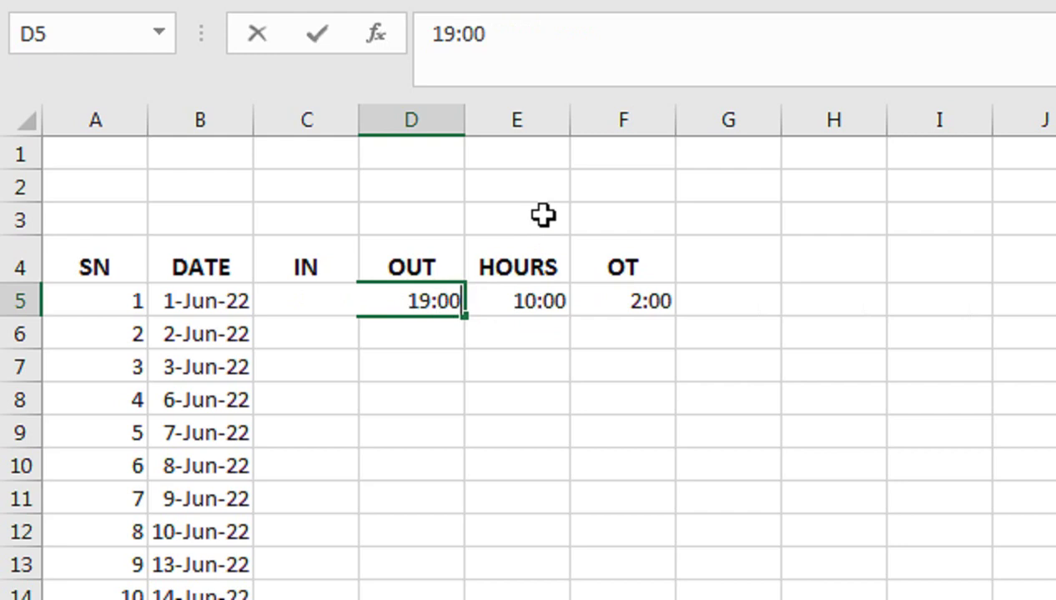
key(Return)
text(10:00)
click(602, 296)
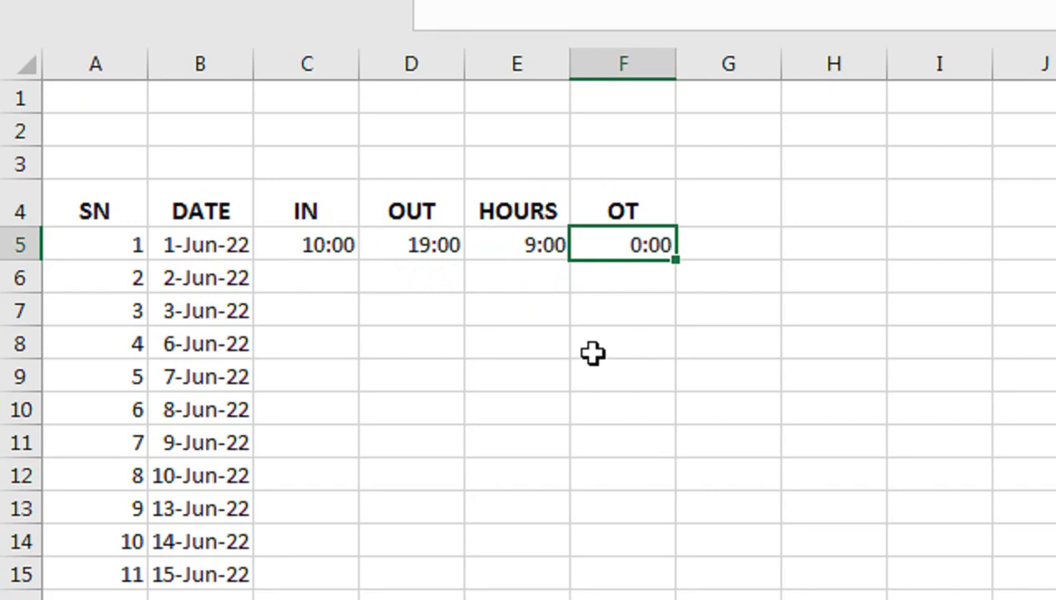
Step: Set the 1-Jun-22 OUT time in D5 to 16:00 and confirm HOURS reads 6:00
mouse_move(618, 201)
mouse_down()
mouse_move(94, 231)
mouse_move(94, 210)
mouse_up()
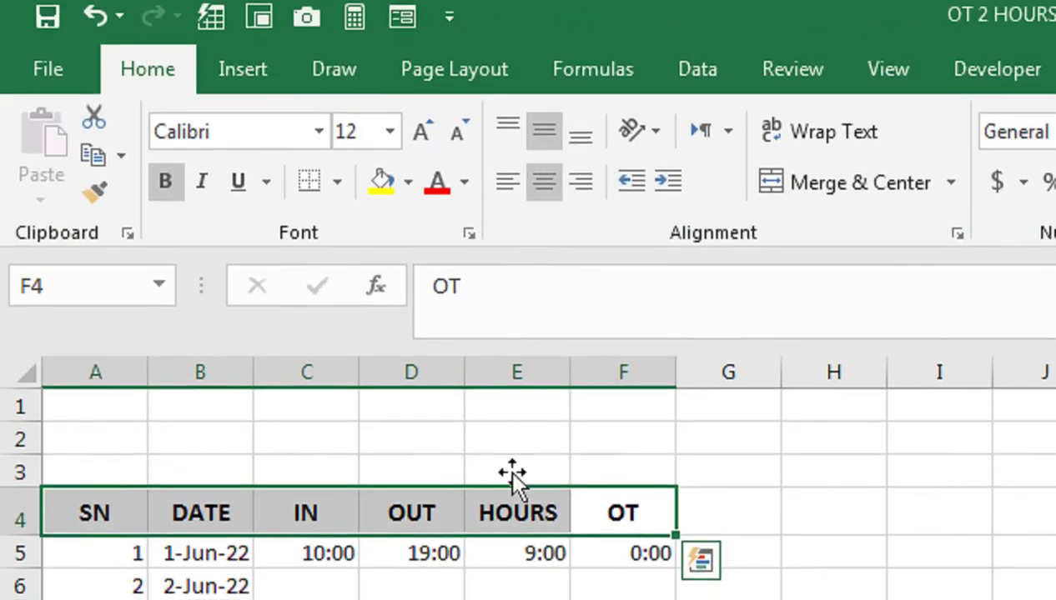
click(517, 551)
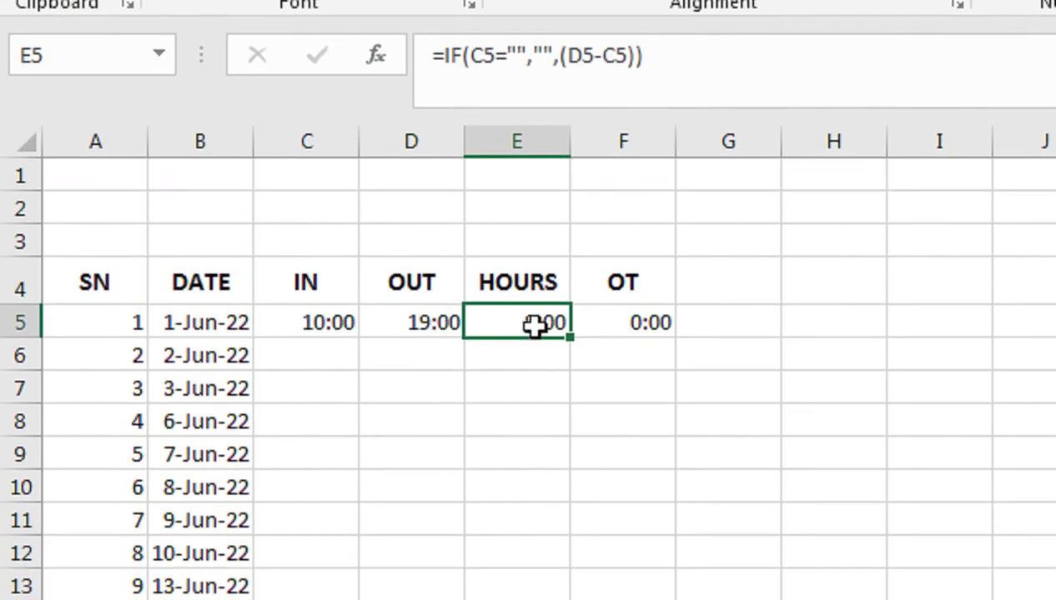
click(413, 323)
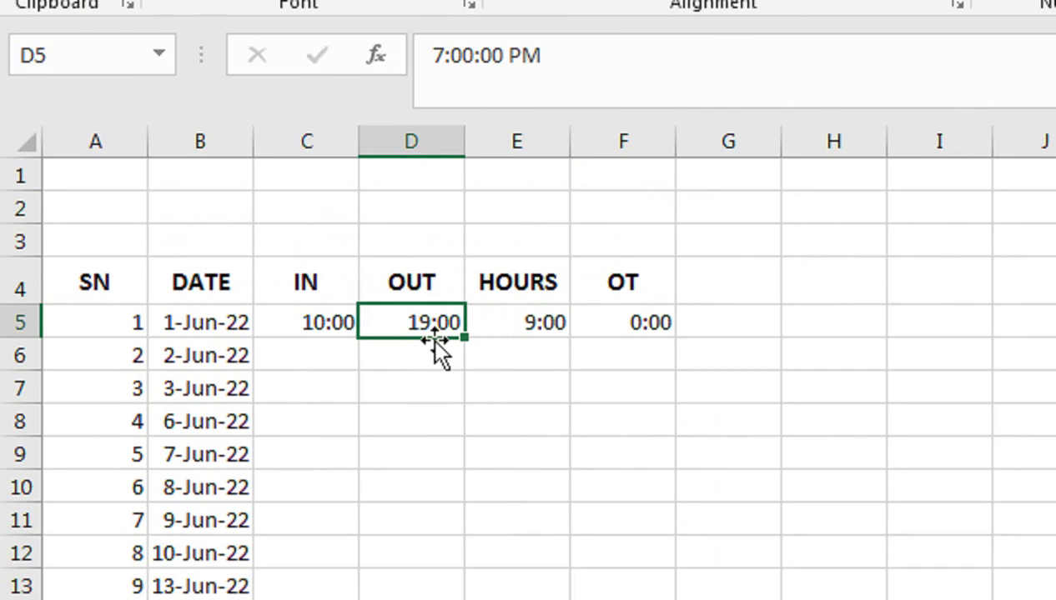
text(16)
text(::)
text(0)
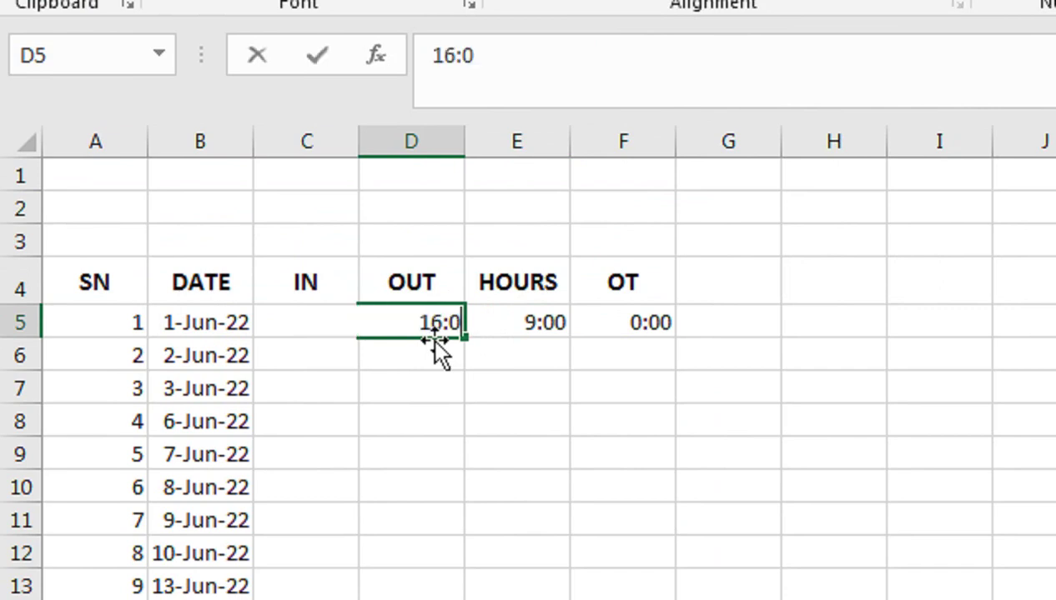
text(0)
key(Return)
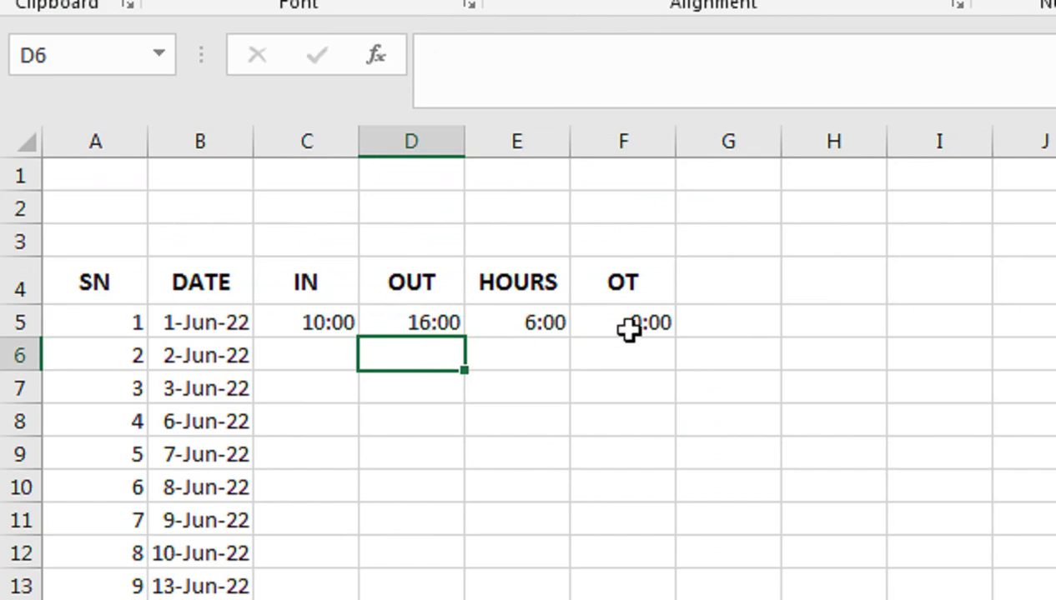
click(543, 327)
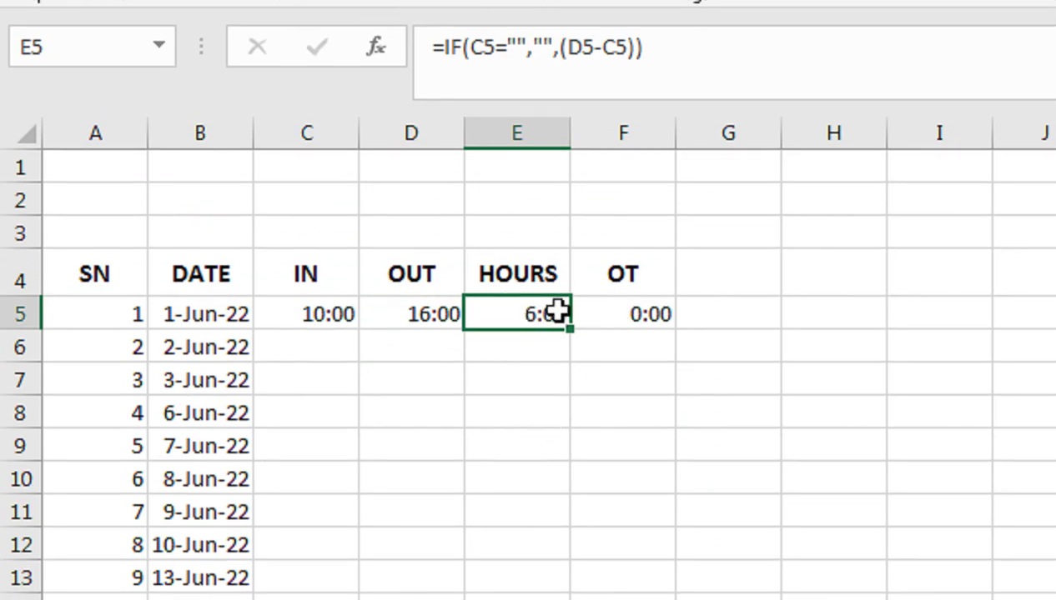
Step: Start a Between highlight rule on the HOURS column for values from 1:00 to 7:59
mouse_move(522, 311)
mouse_down()
mouse_move(497, 546)
mouse_move(514, 423)
mouse_move(536, 437)
mouse_up()
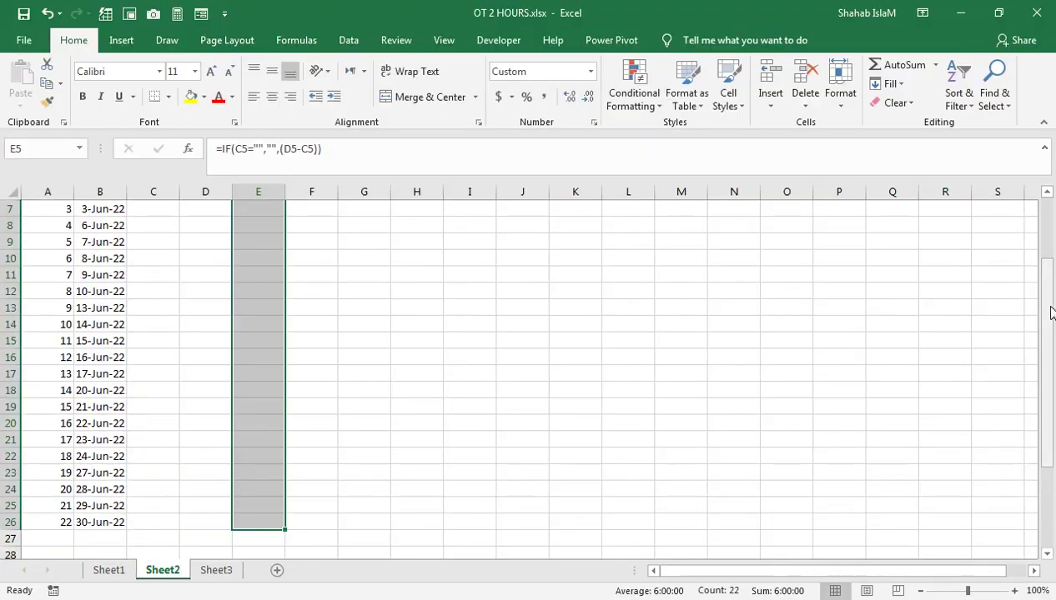
drag(1037, 288, 1037, 217)
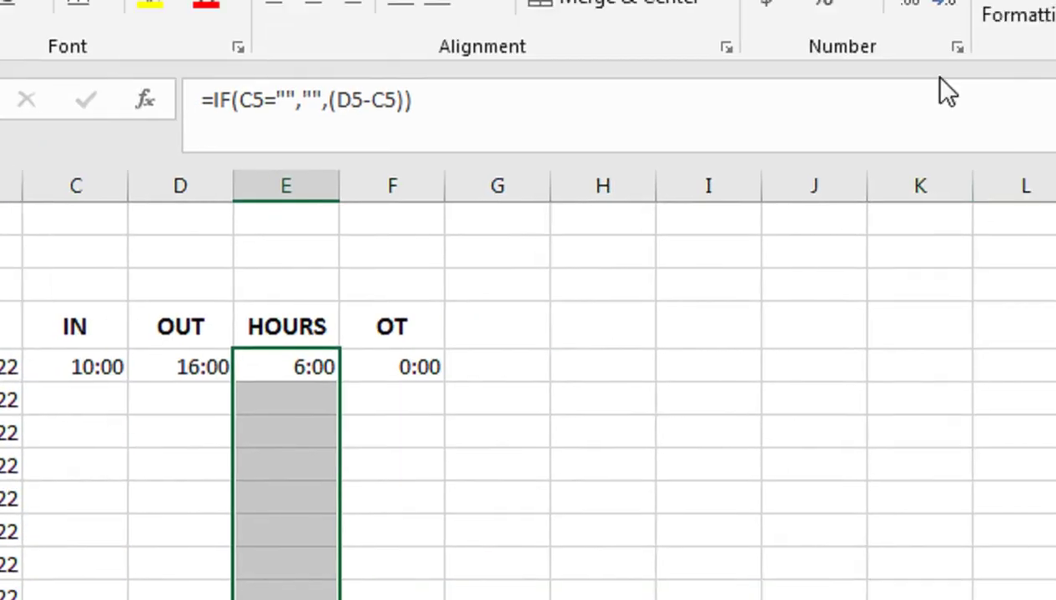
click(831, 134)
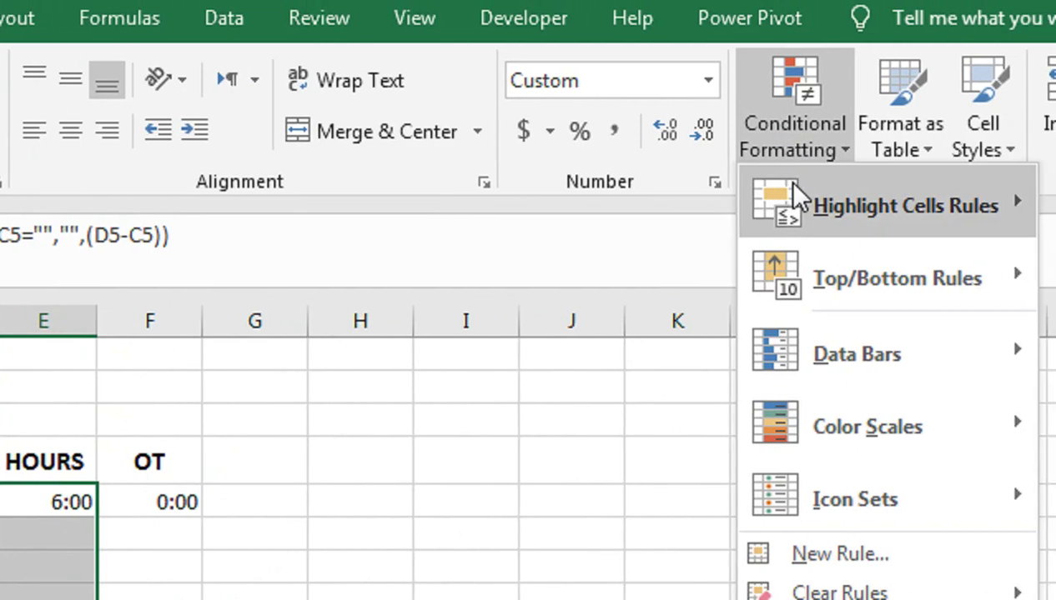
click(850, 360)
drag(125, 444, 0, 451)
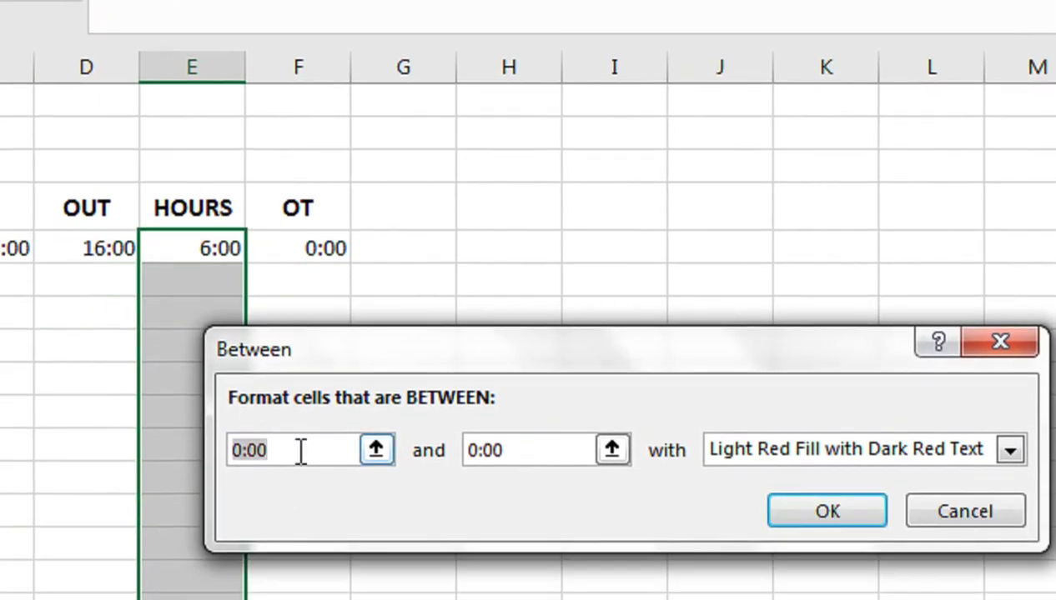
text(1:0)
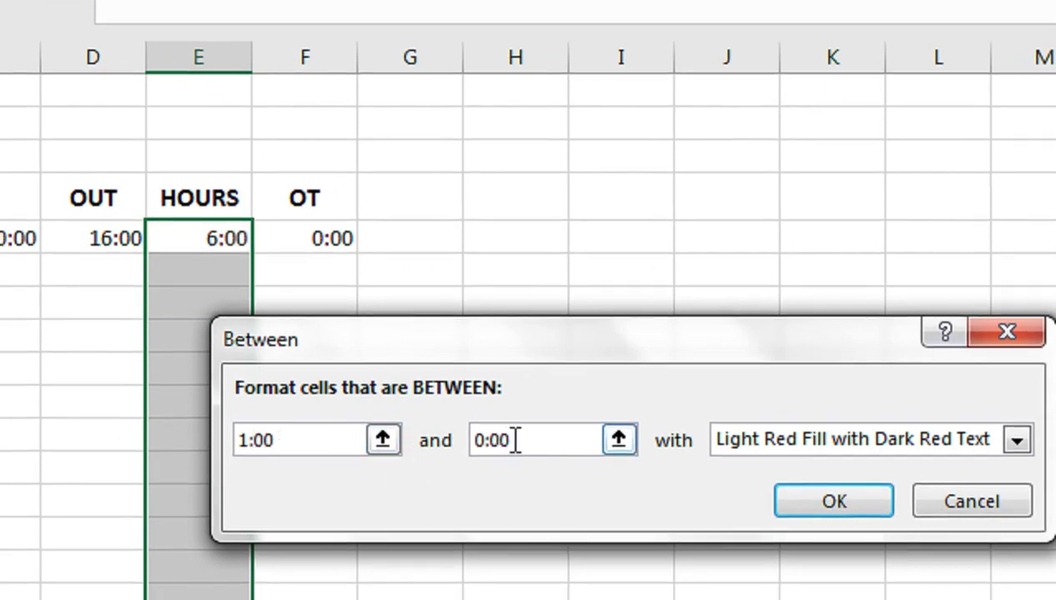
click(492, 452)
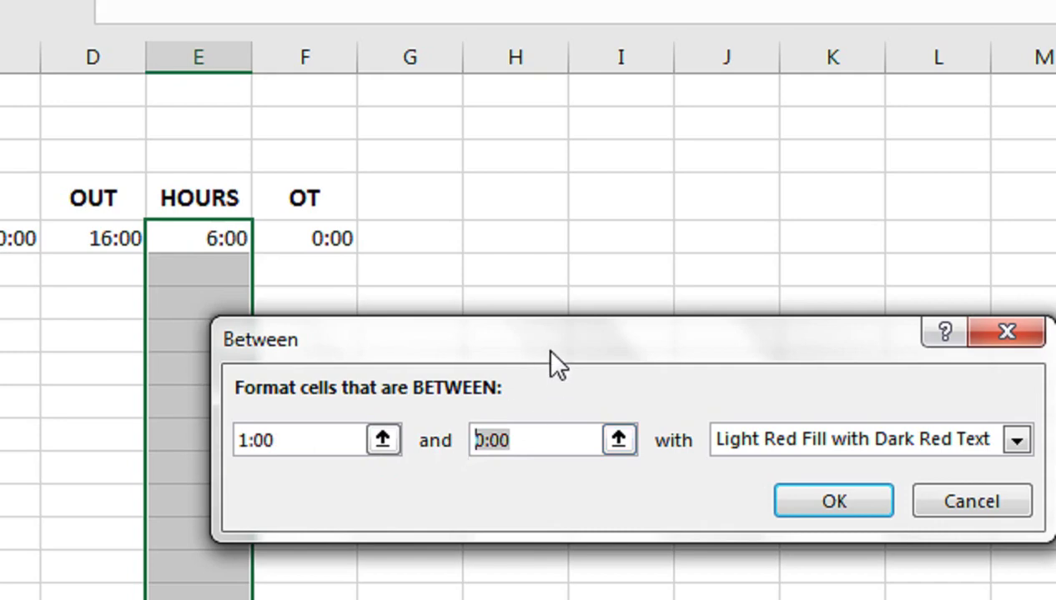
text(7:59)
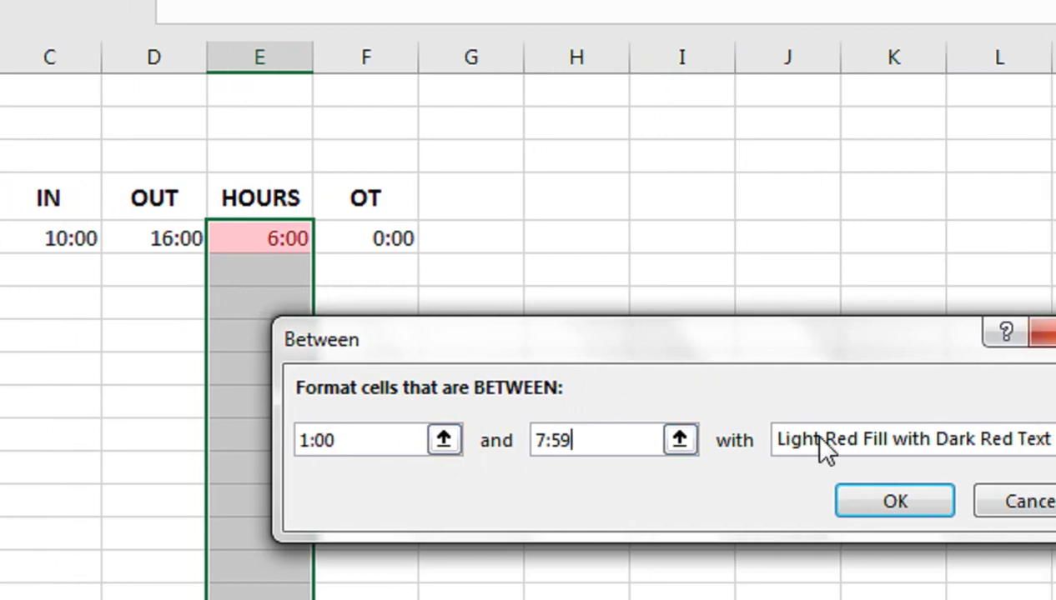
Step: Give the rule a custom format of dark red fill with bold white text, and apply it
click(742, 442)
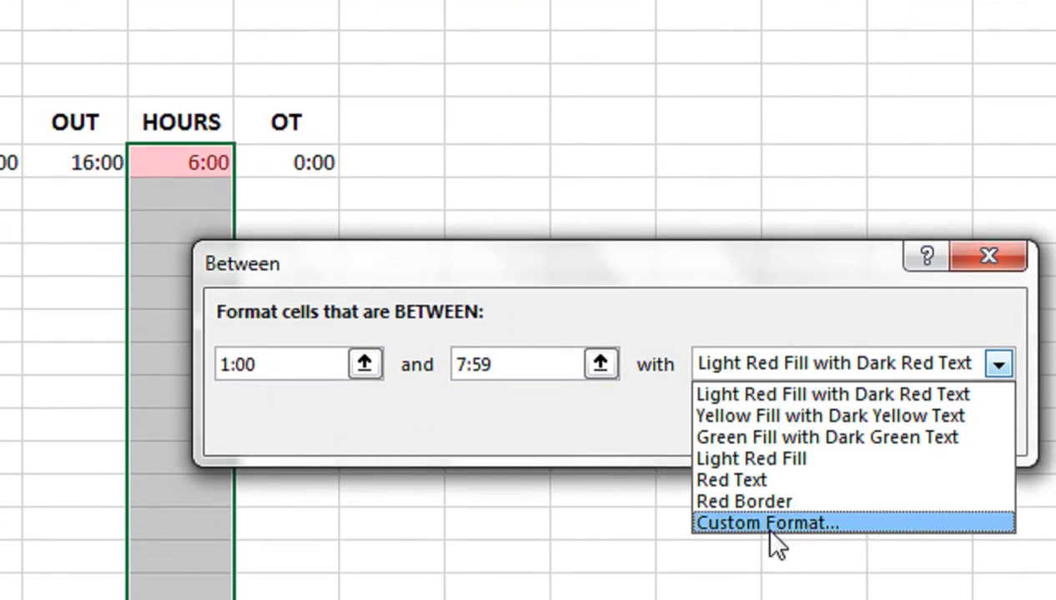
click(767, 577)
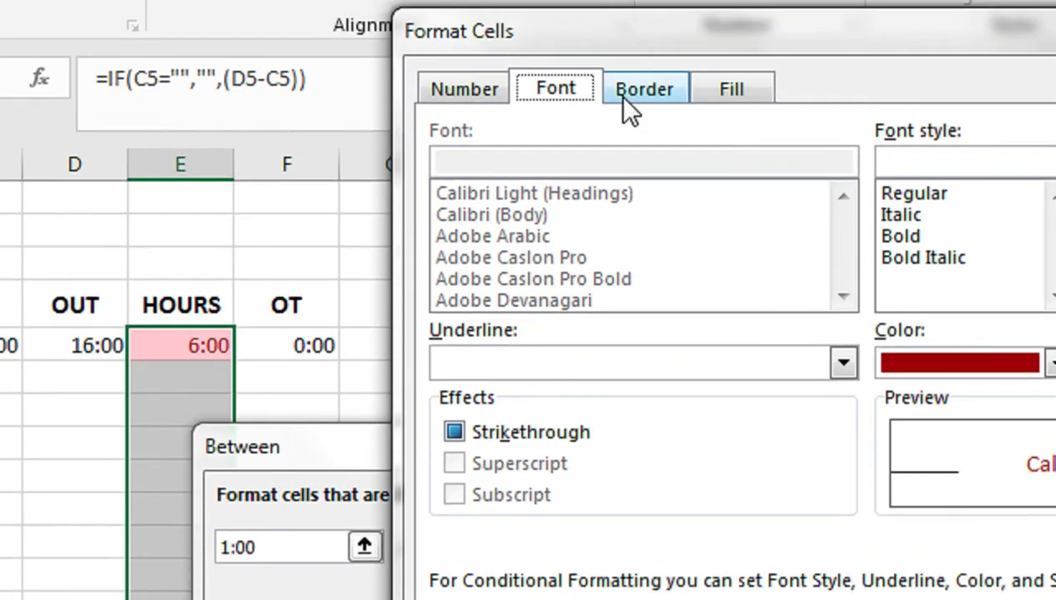
click(621, 150)
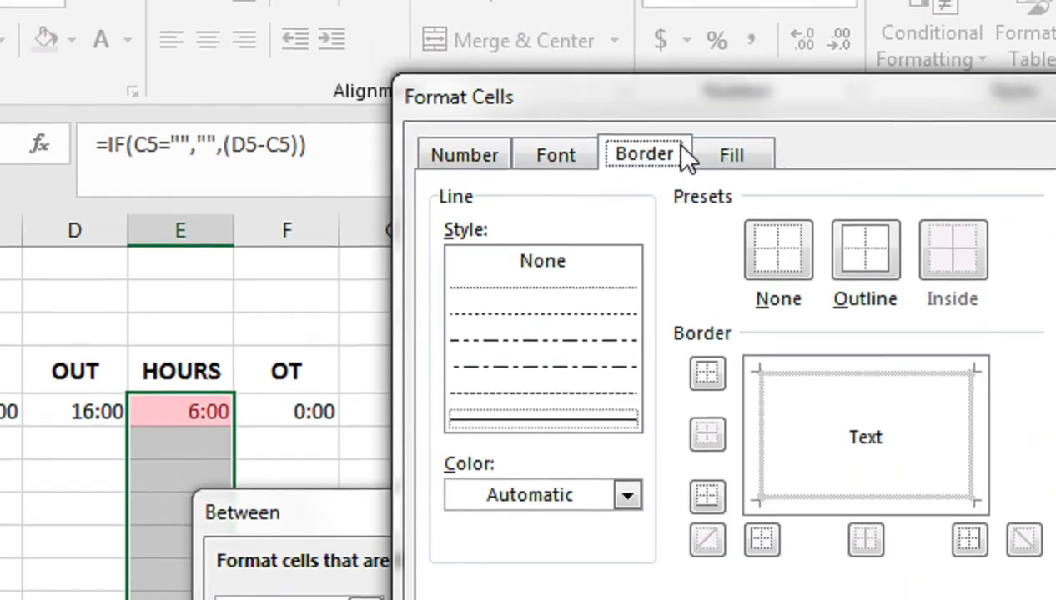
click(728, 157)
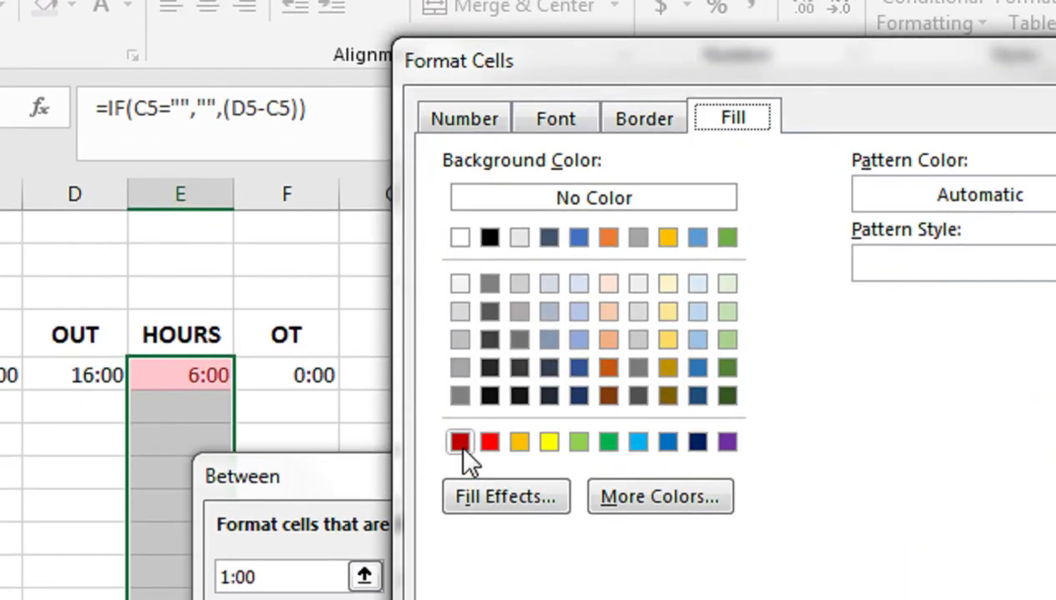
click(459, 442)
click(566, 134)
click(785, 292)
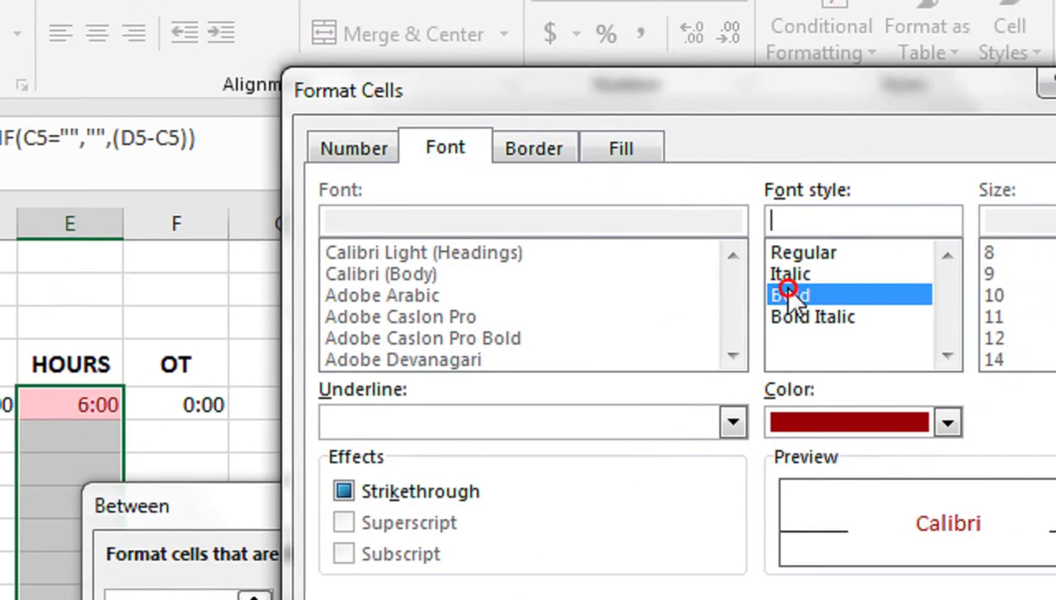
click(817, 397)
click(749, 508)
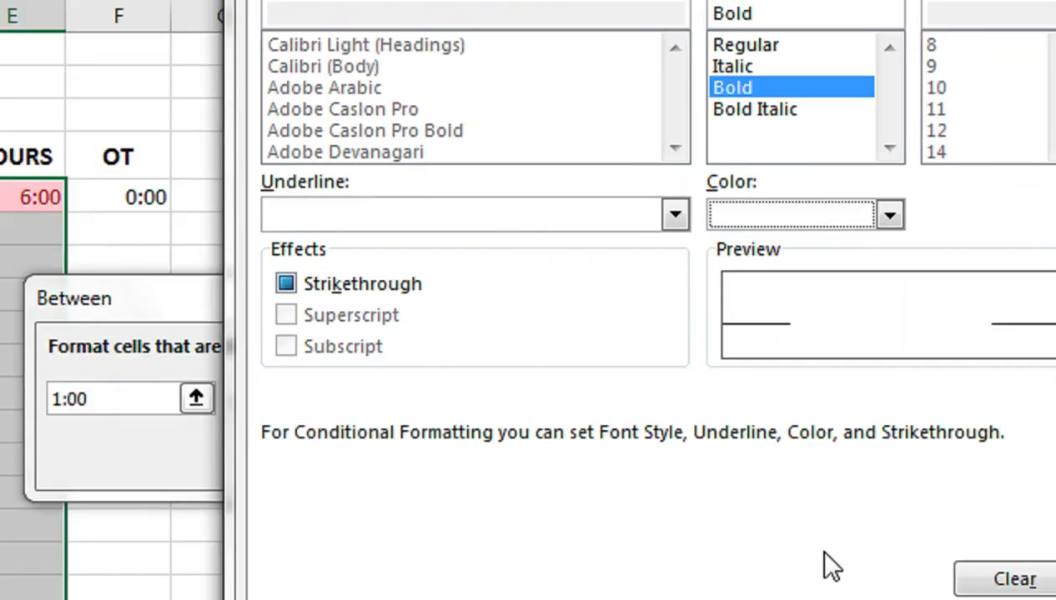
click(782, 415)
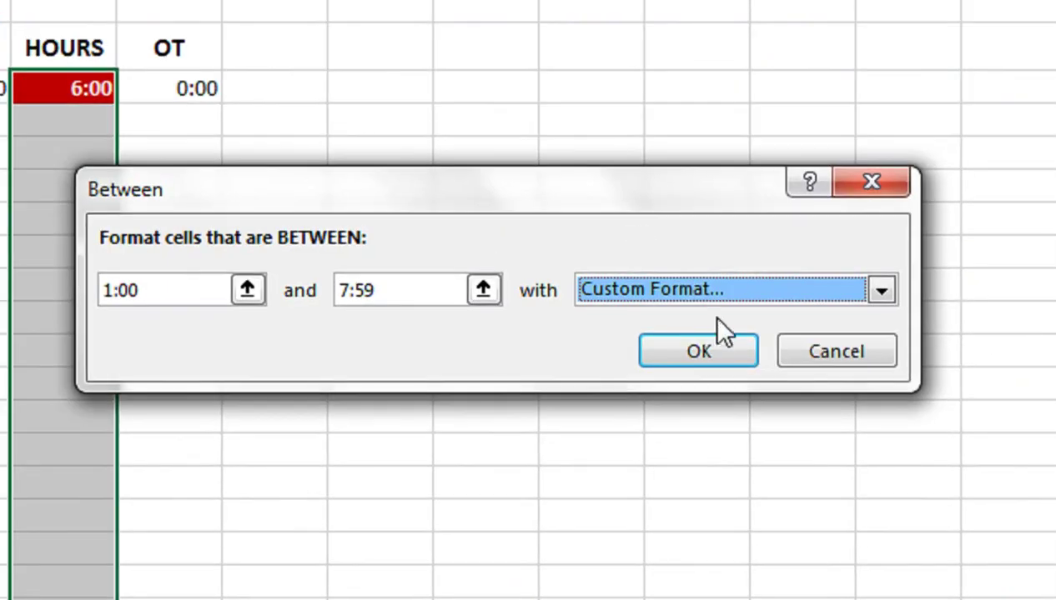
click(698, 350)
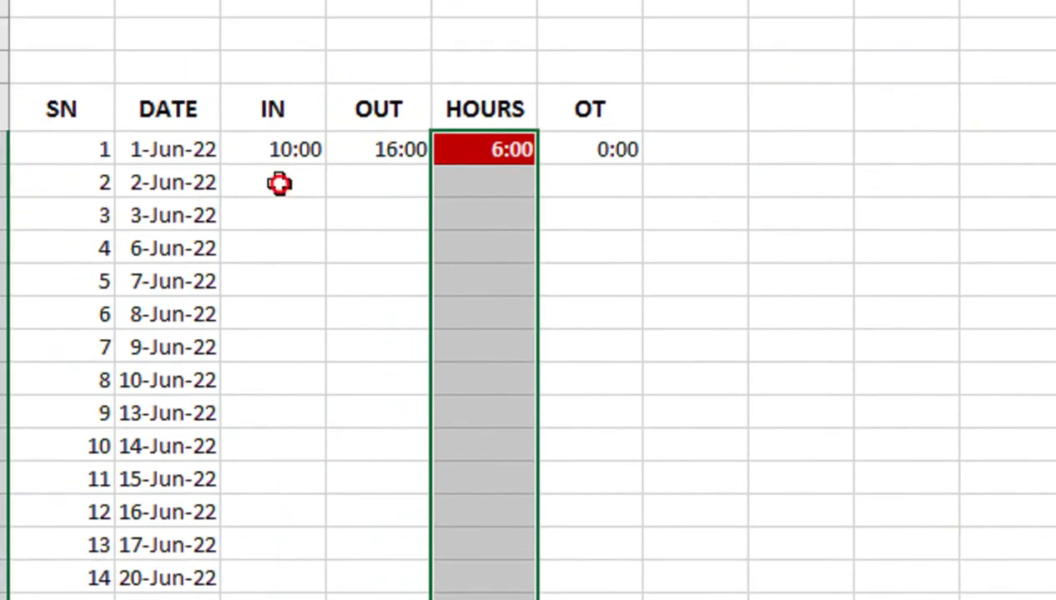
click(277, 181)
click(386, 152)
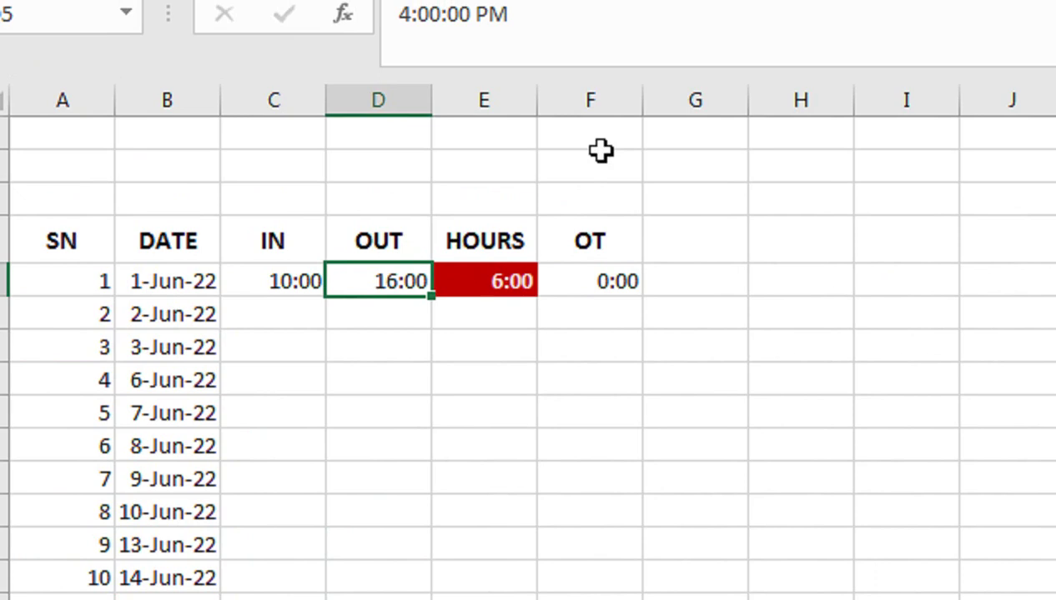
Step: Try OUT times of 18:00 and 17:30, checking HOURS shows 8:00 and a highlighted 7:30
text(18)
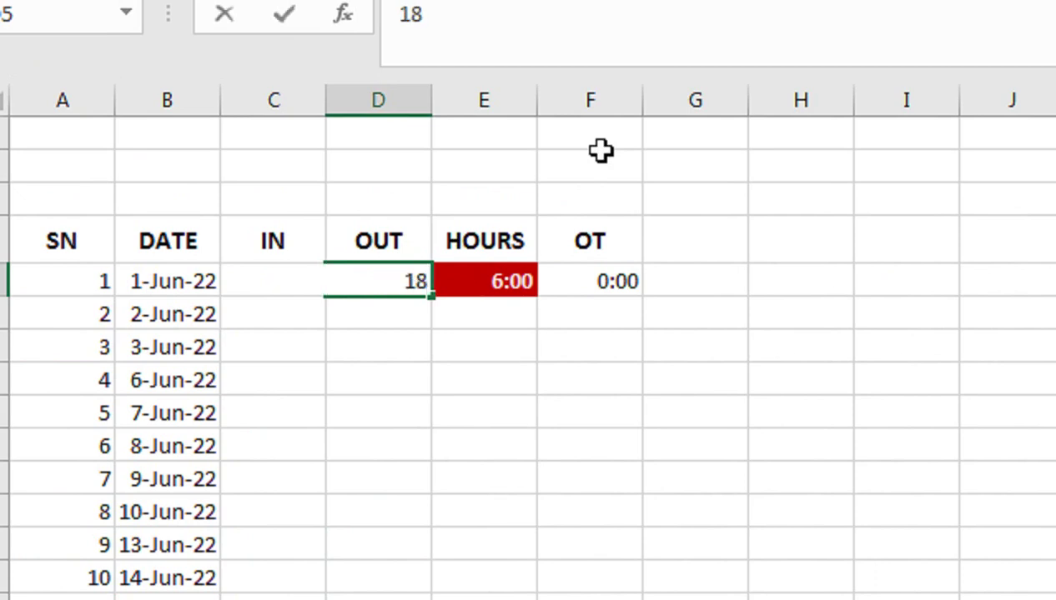
key(Return)
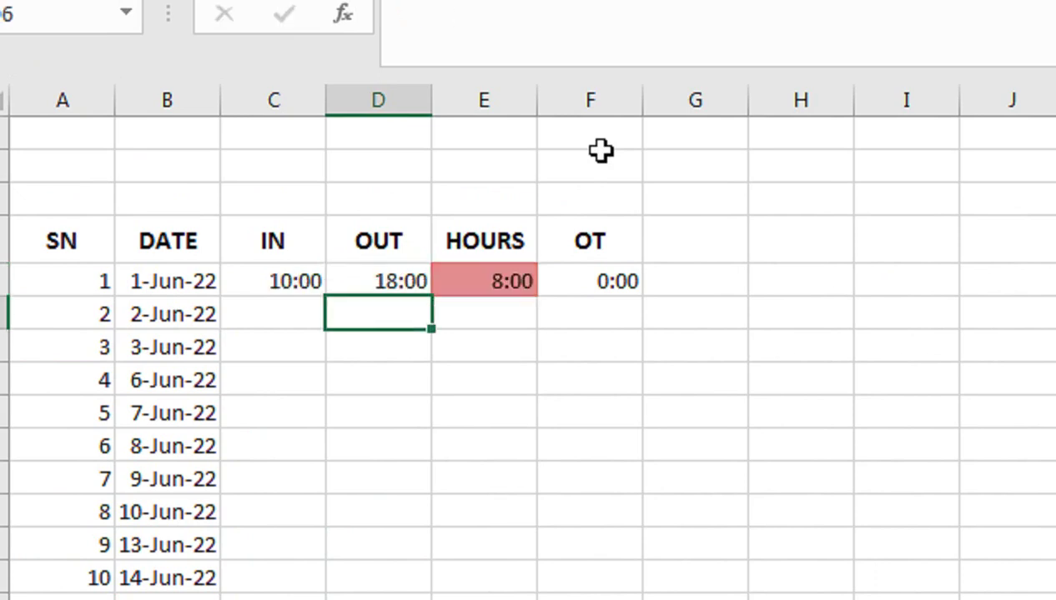
key(Up)
key(Right)
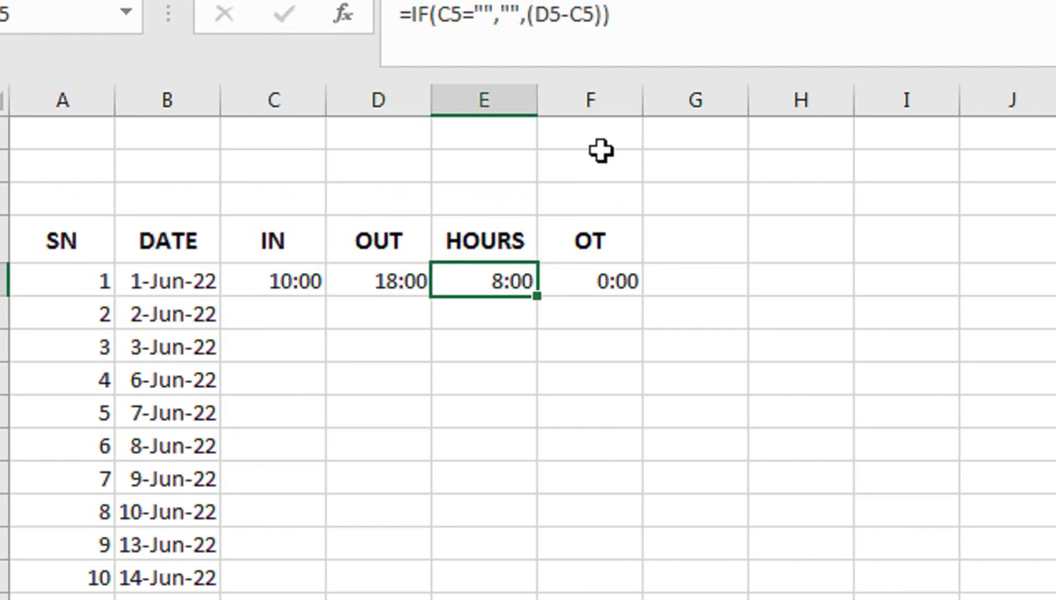
key(Left)
text(17)
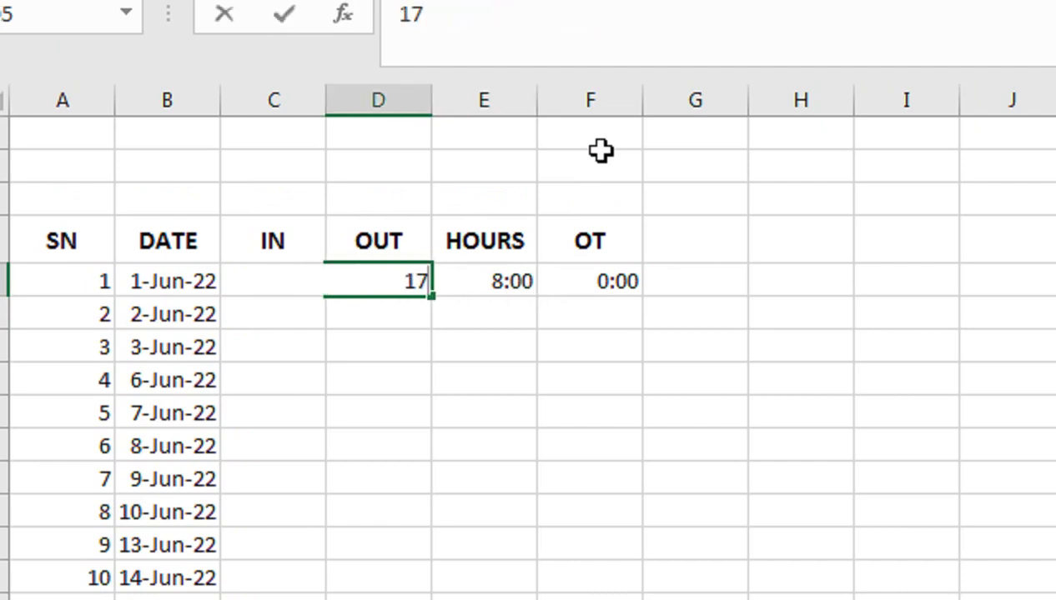
text(:30)
key(Return)
key(Up)
key(Right)
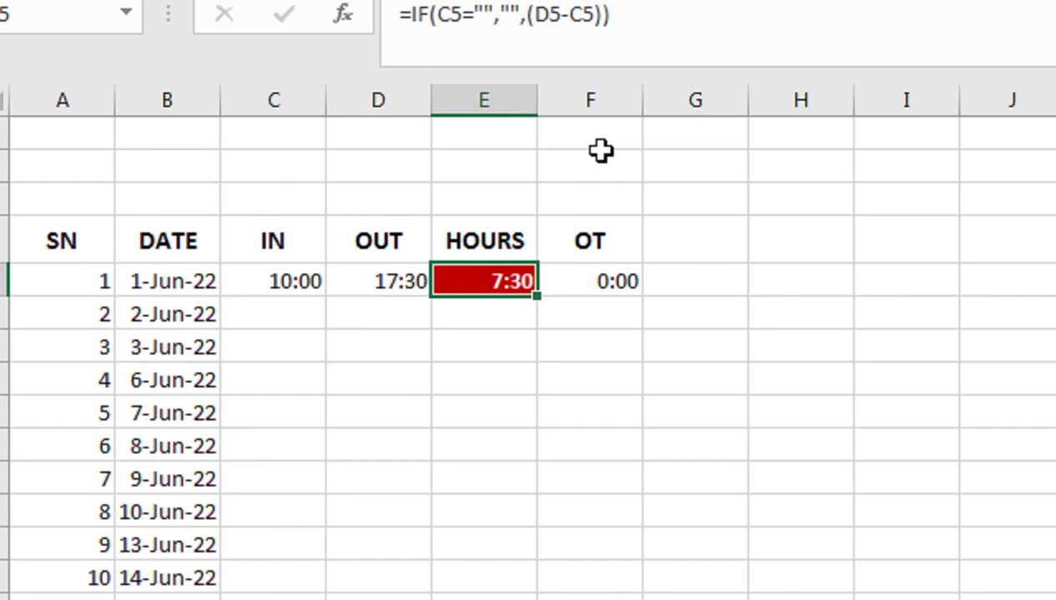
key(Left)
key(Left)
key(Right)
key(Right)
key(Left)
Step: Try an OUT time of 21:00 and check the 11:00 HOURS and overtime result
text(21)
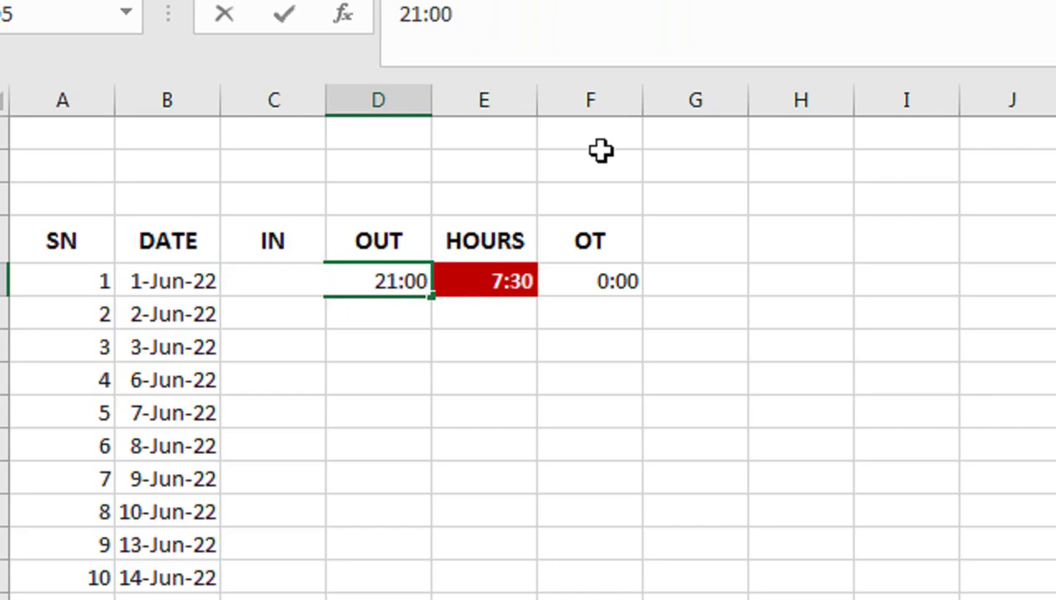
key(Return)
key(Up)
key(Right)
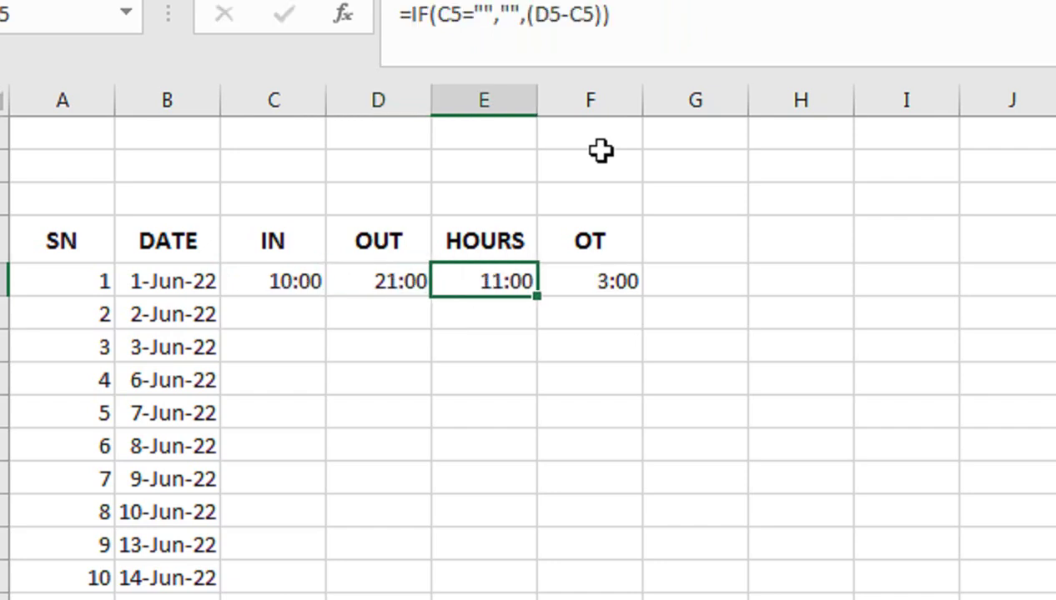
key(Right)
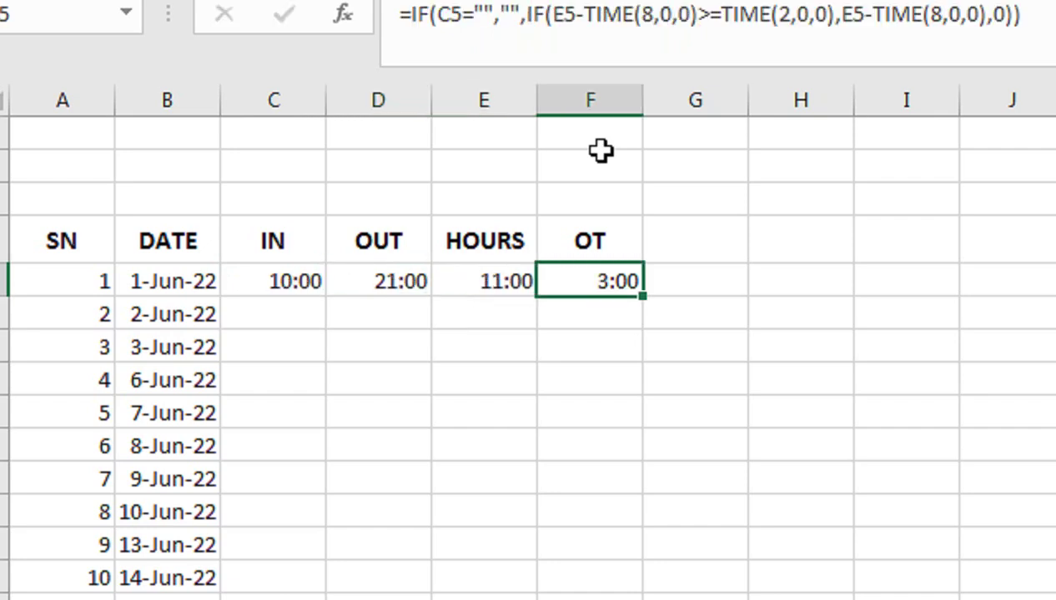
key(Left)
key(Left)
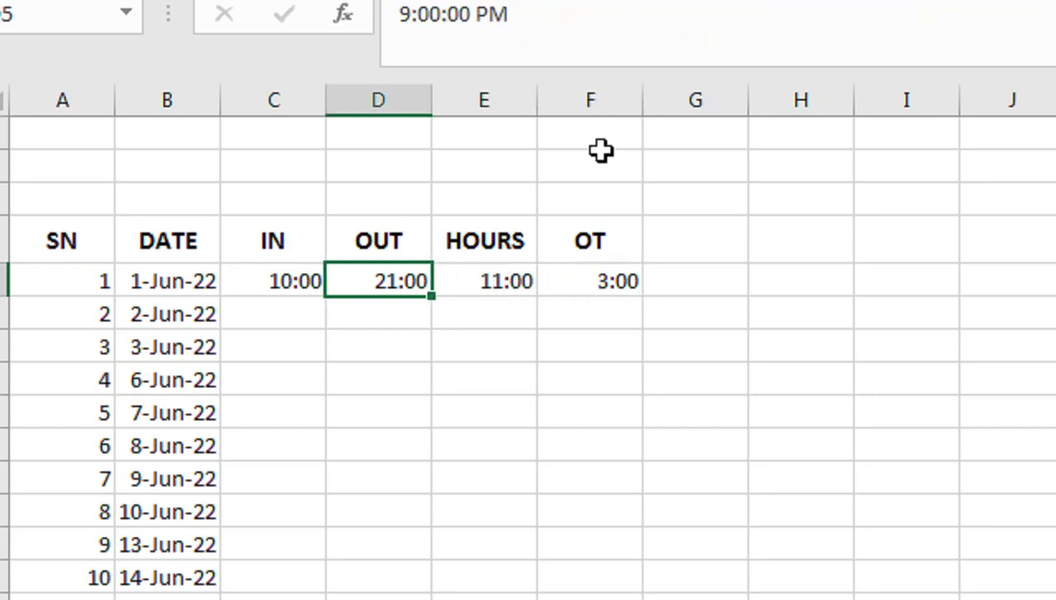
Step: Clear the 1-Jun-22 OUT and IN times
key(Delete)
key(Left)
key(Delete)
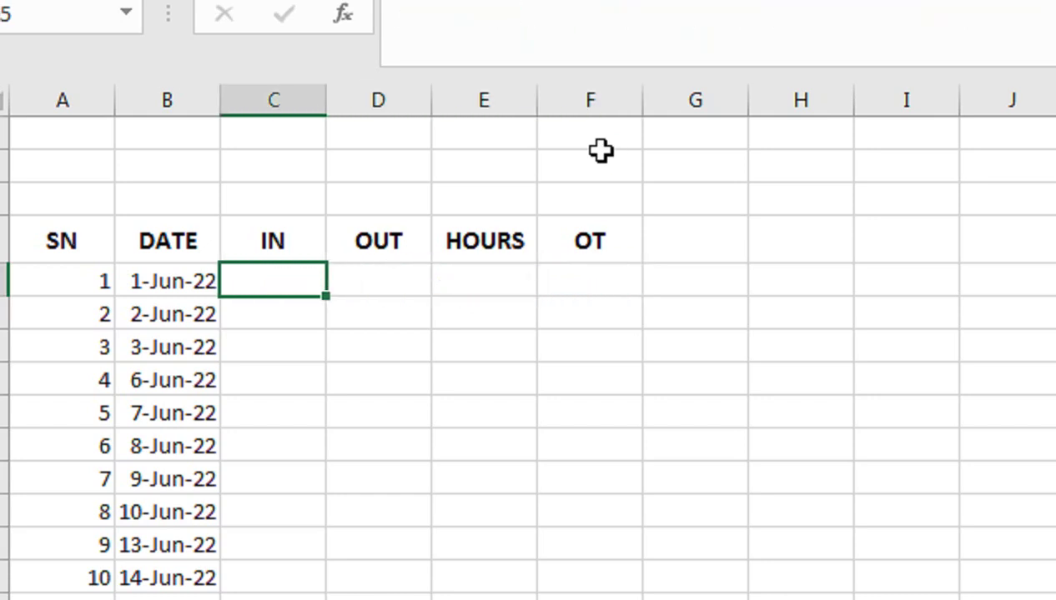
key(Right)
key(Left)
key(Right)
key(Right)
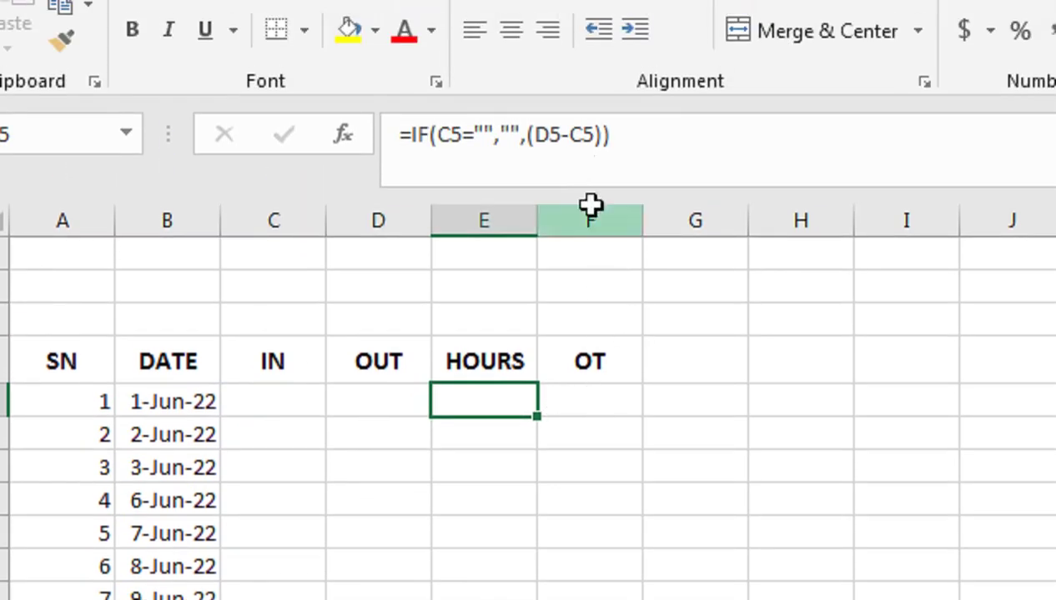
click(582, 380)
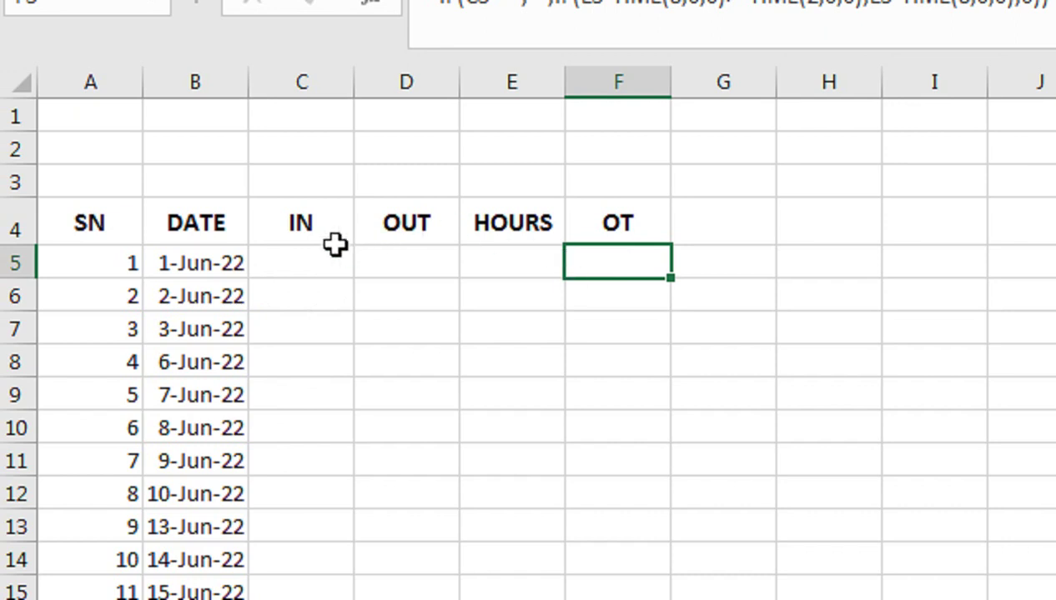
Step: Merge C3:F3 into a header with the employee's name, bold, size 12, with a thick outline
drag(332, 175, 603, 182)
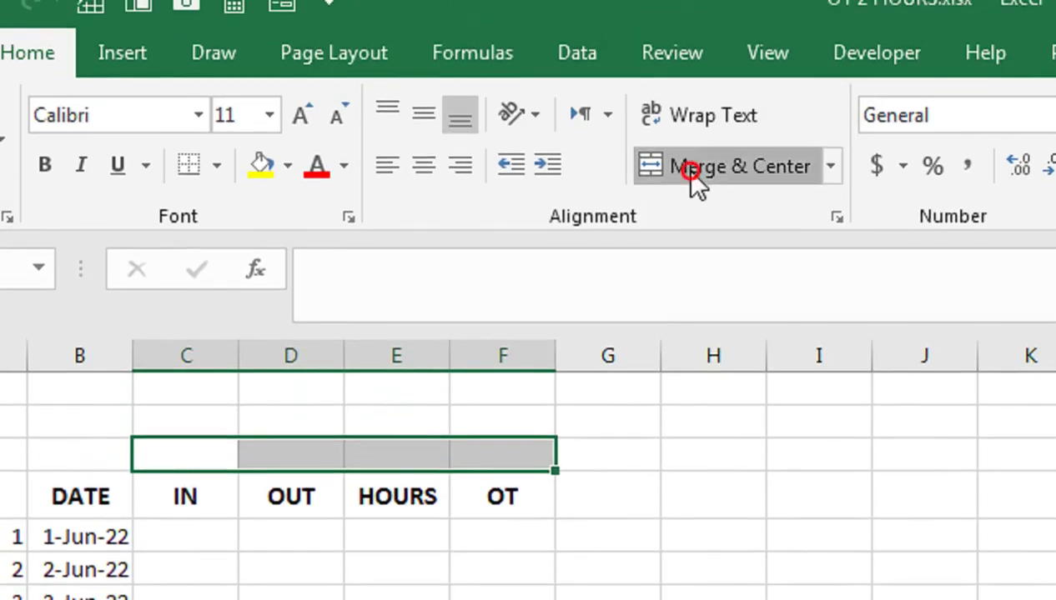
click(692, 171)
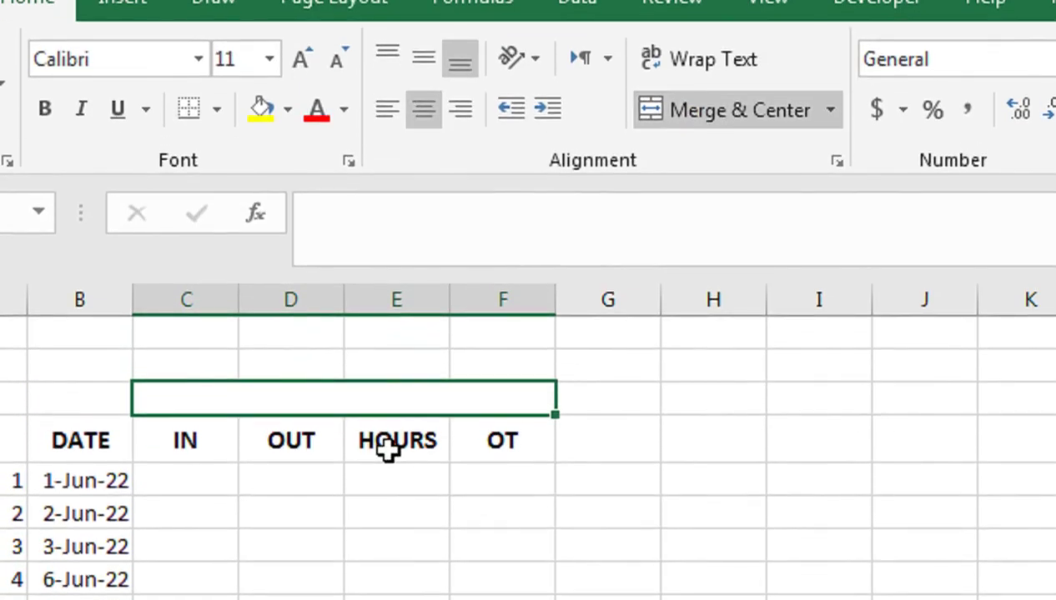
text(fA)
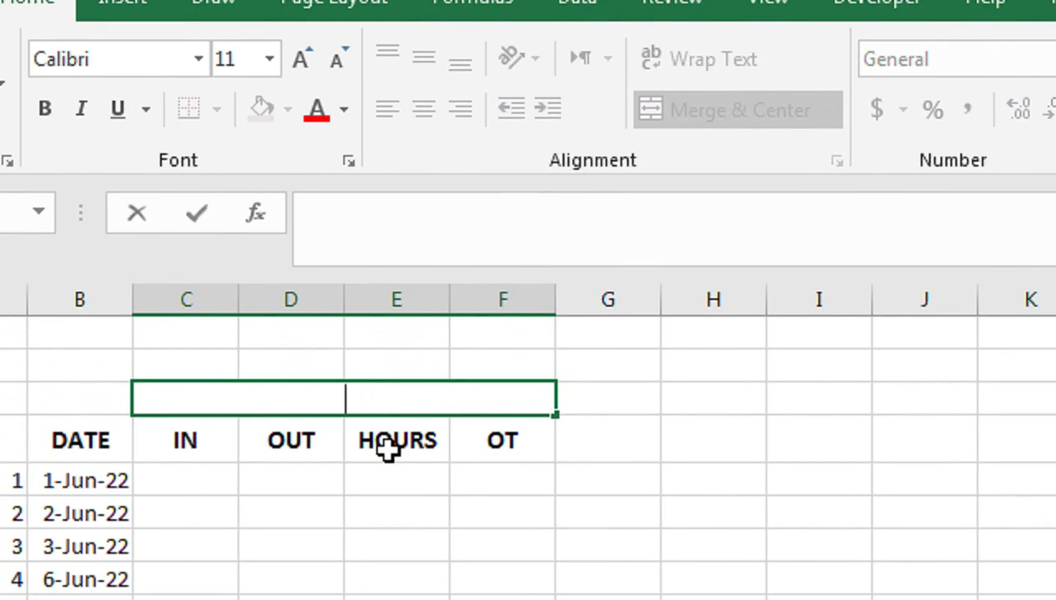
text(AR)
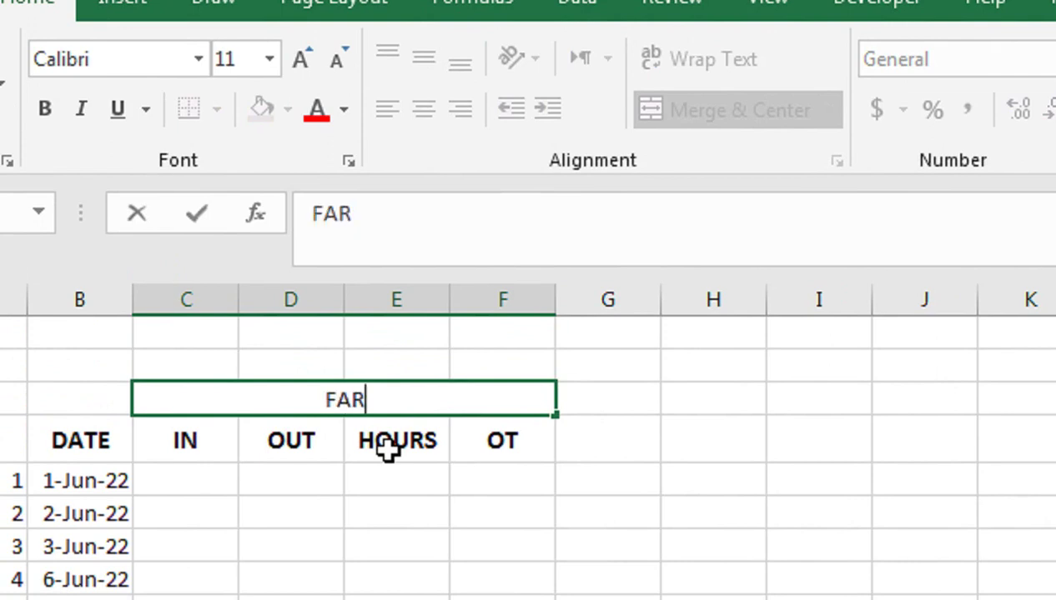
text(HAN)
click(388, 451)
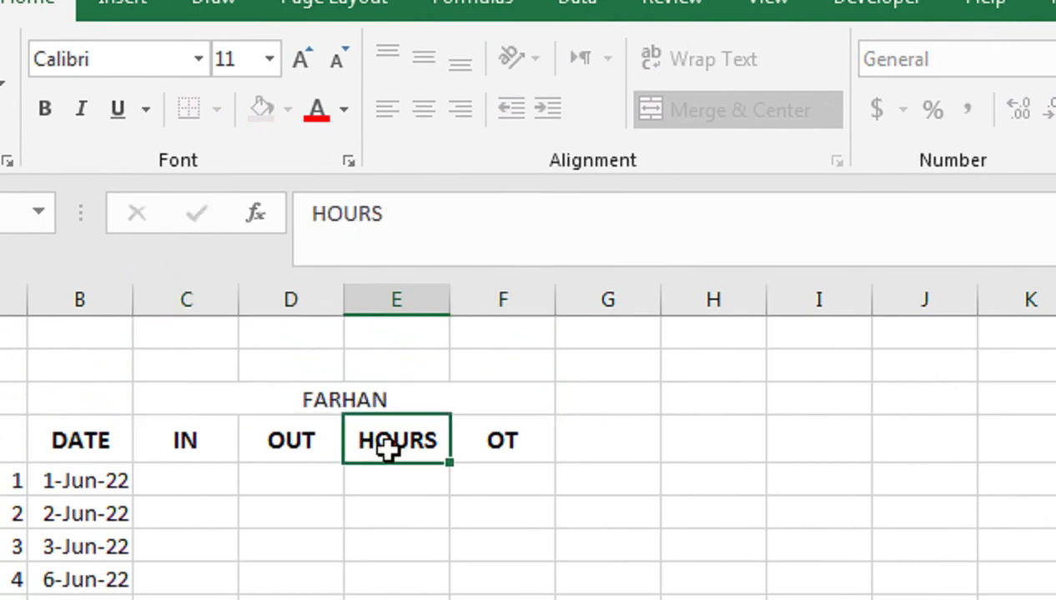
click(385, 406)
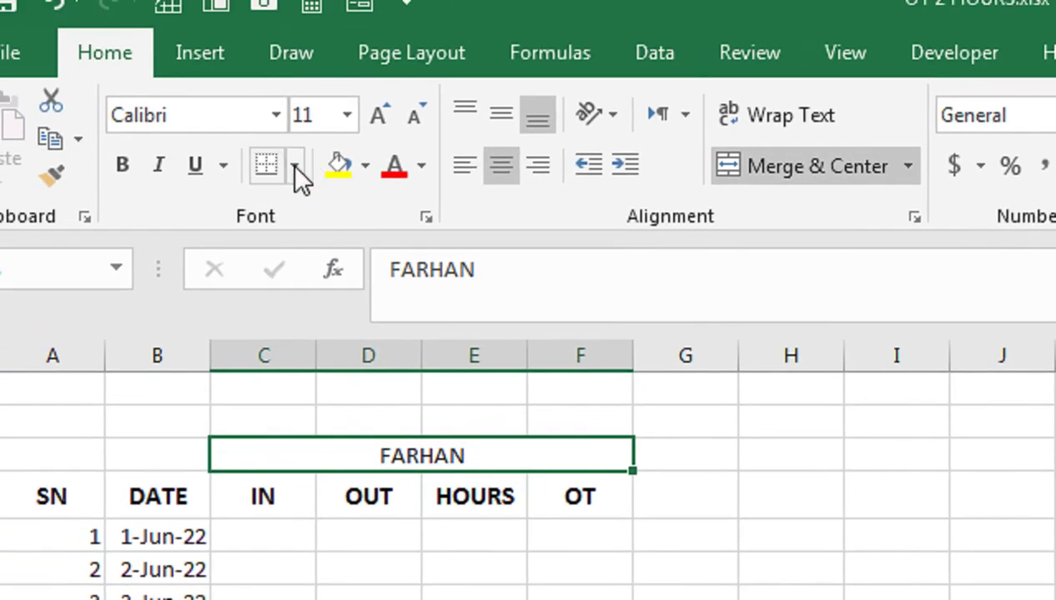
click(293, 165)
click(365, 526)
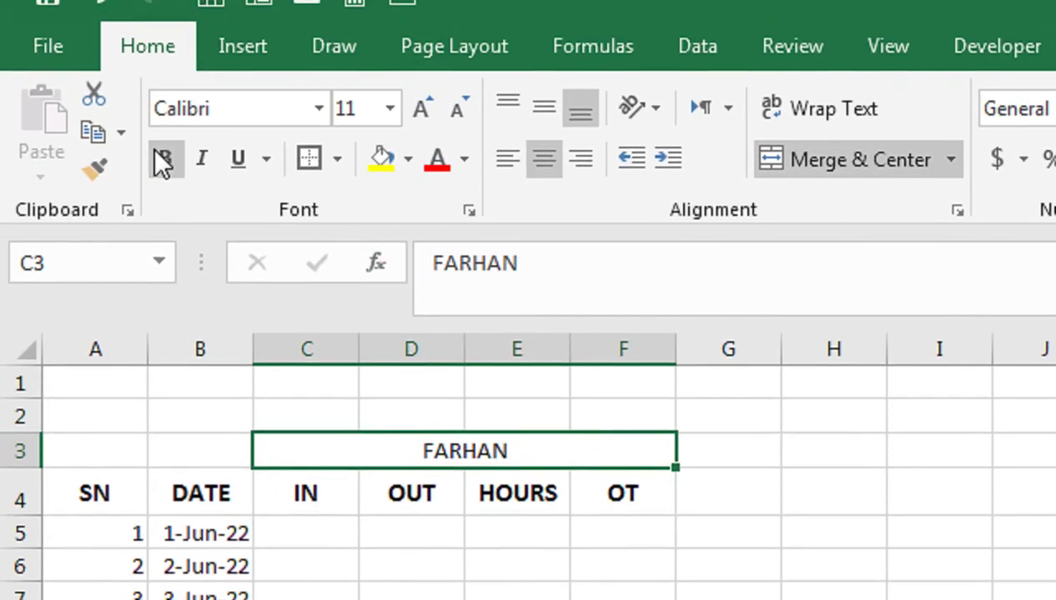
click(158, 161)
click(424, 150)
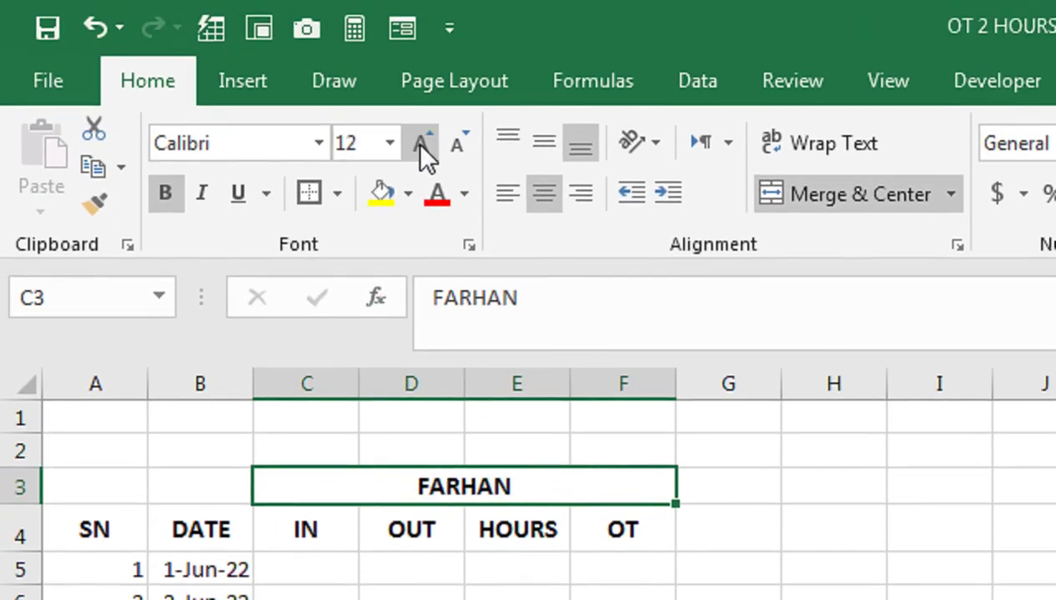
Step: Apply an outside border and All Borders to the whole timesheet table from SN down
drag(330, 446, 592, 450)
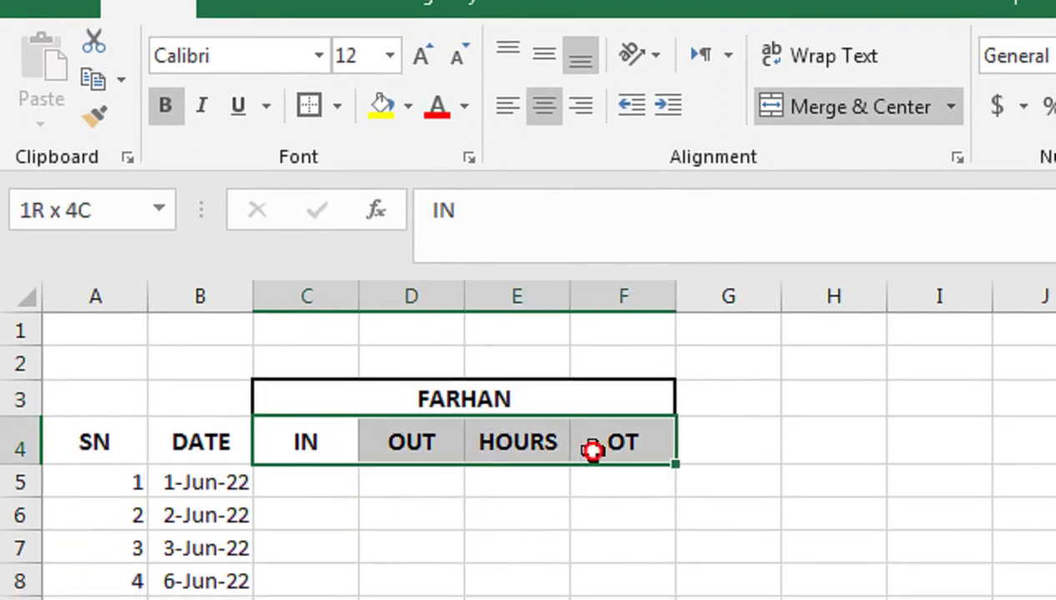
click(94, 398)
mouse_move(109, 430)
mouse_down()
mouse_move(625, 473)
mouse_move(628, 400)
mouse_up()
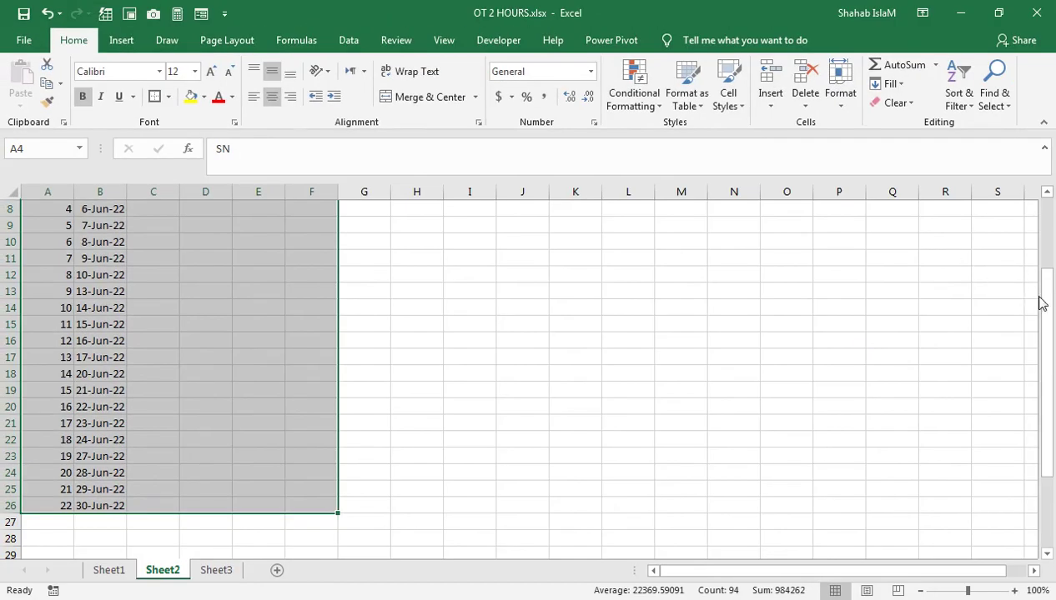
drag(1042, 302, 1044, 224)
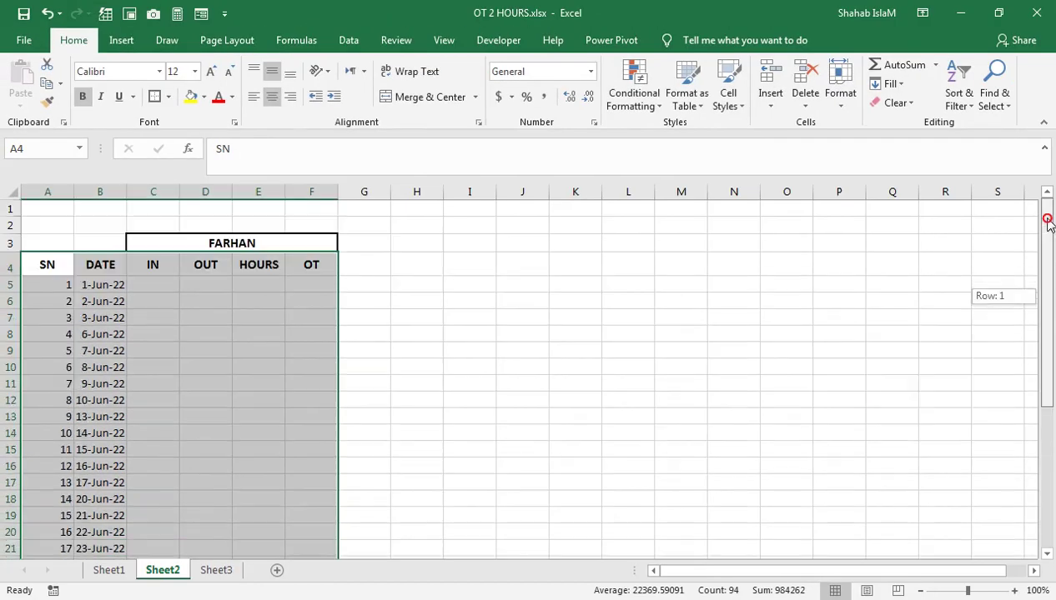
click(338, 196)
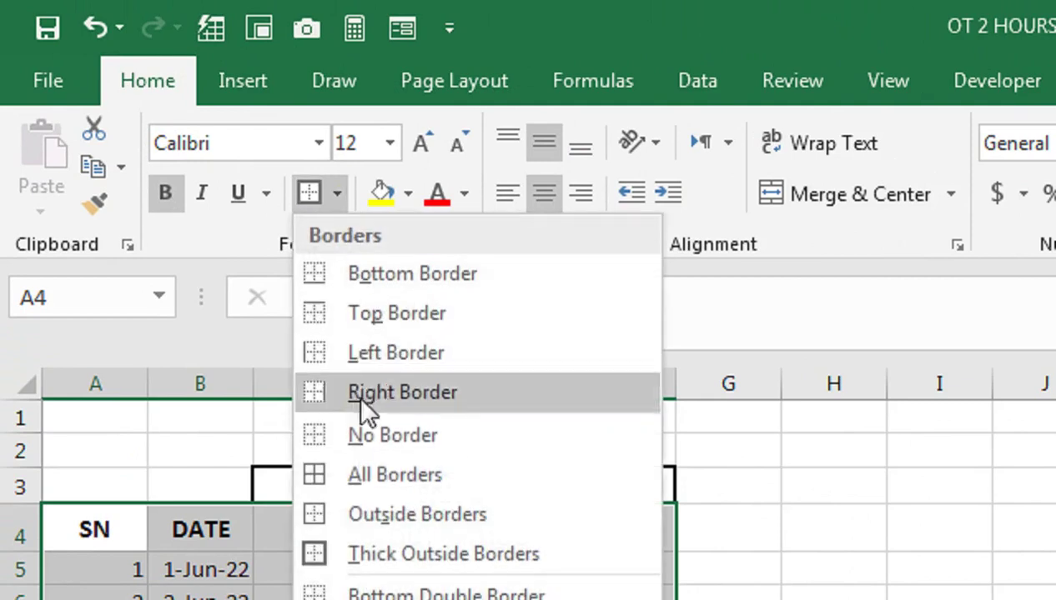
click(361, 462)
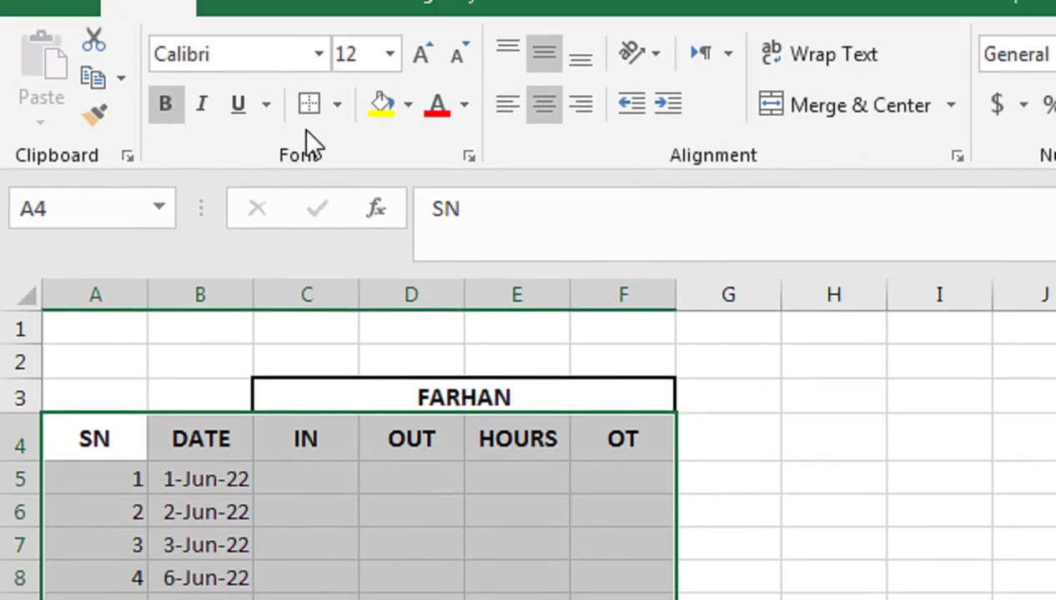
click(332, 150)
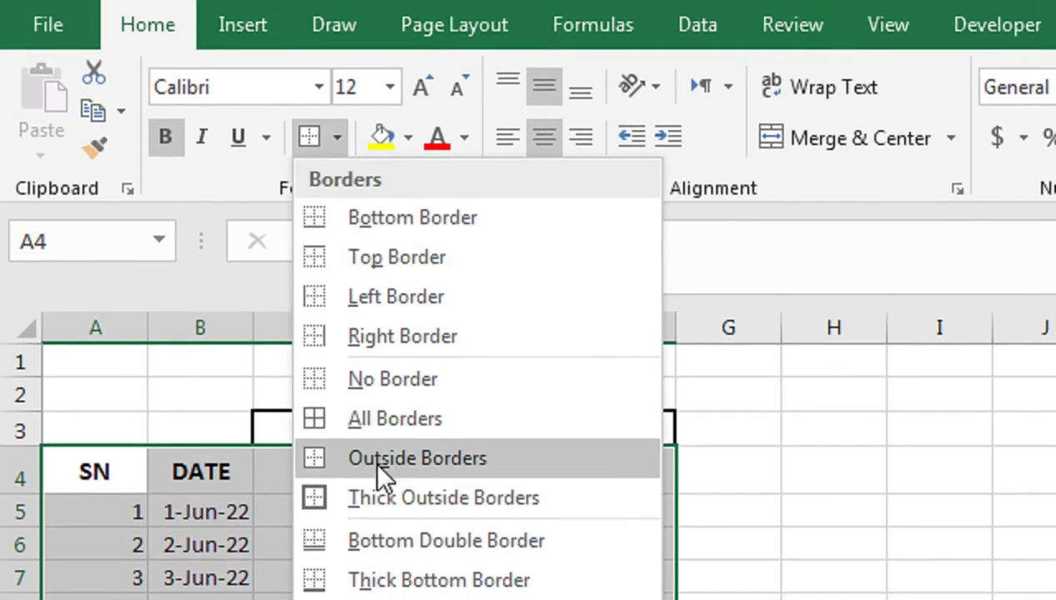
click(392, 409)
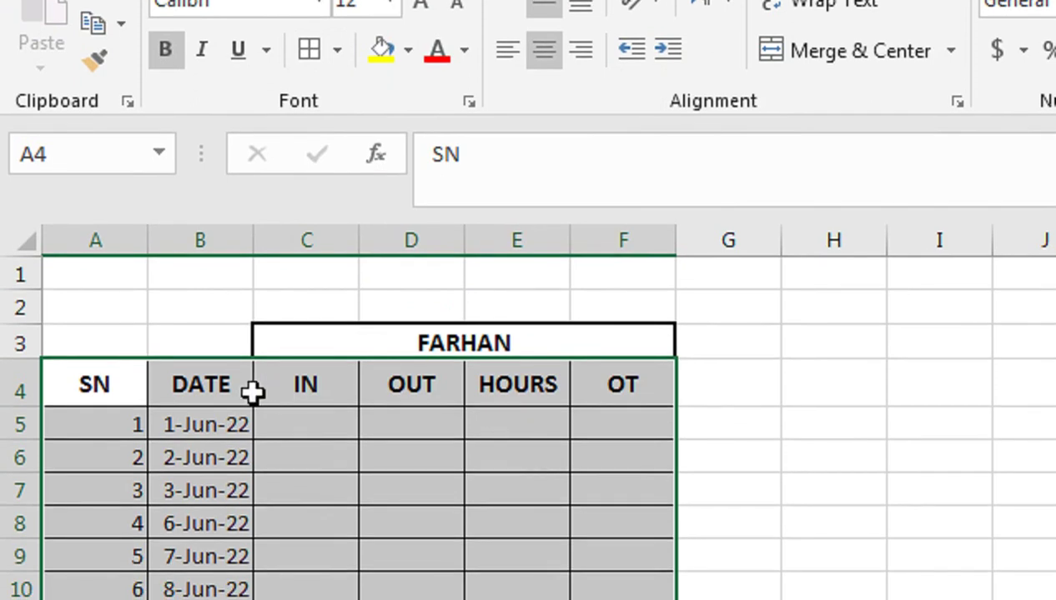
click(250, 392)
mouse_move(304, 384)
mouse_down()
mouse_move(659, 356)
mouse_move(659, 385)
mouse_up()
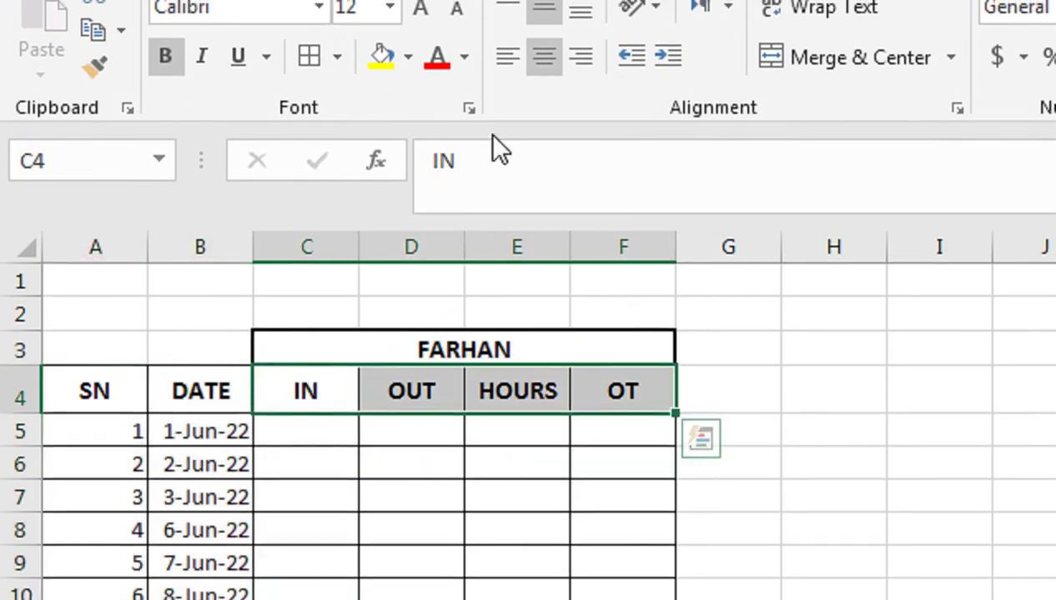
click(408, 154)
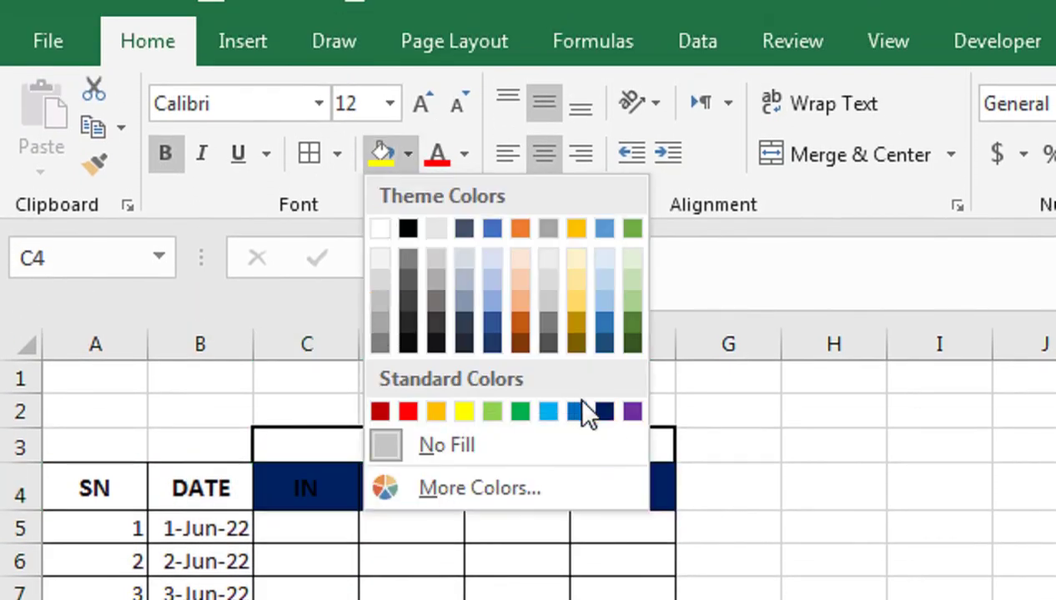
Step: Colour the IN–OT headers with a dark blue fill and white text
click(603, 411)
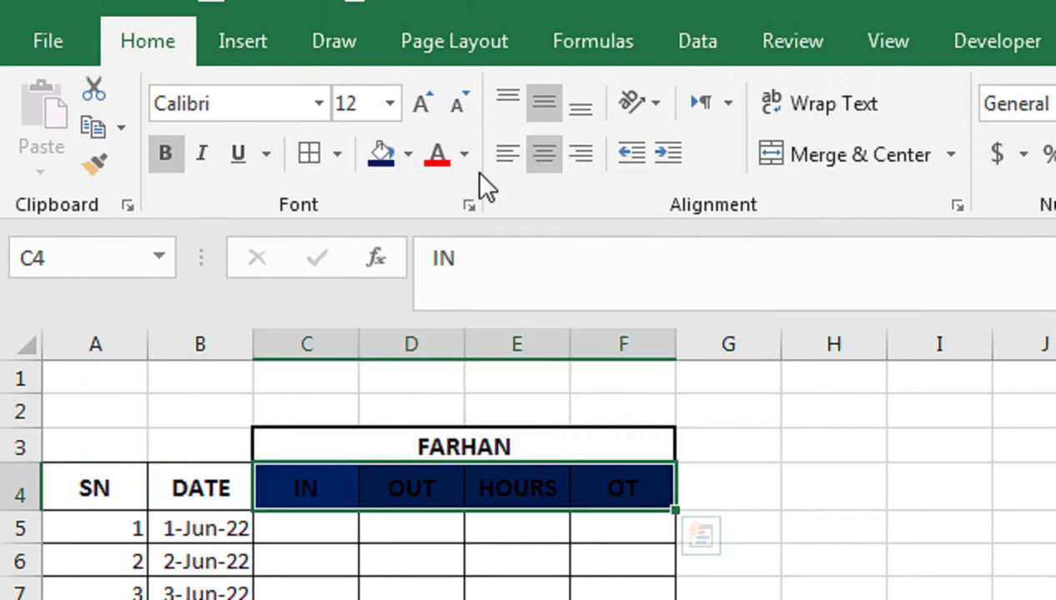
click(463, 153)
click(433, 268)
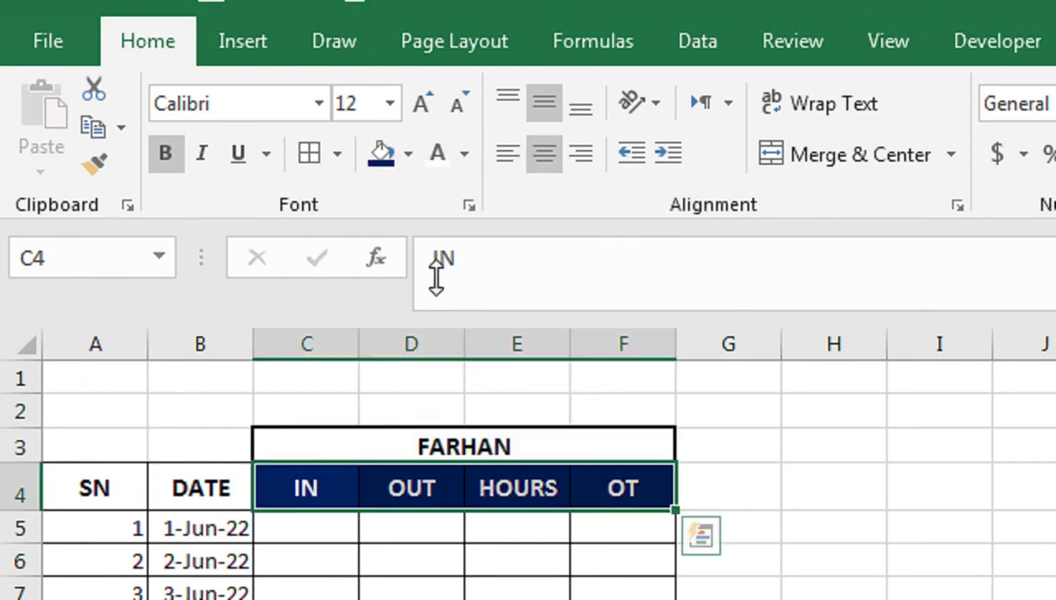
Step: Give the name header a light green fill, black text and a taller row
click(294, 439)
click(408, 148)
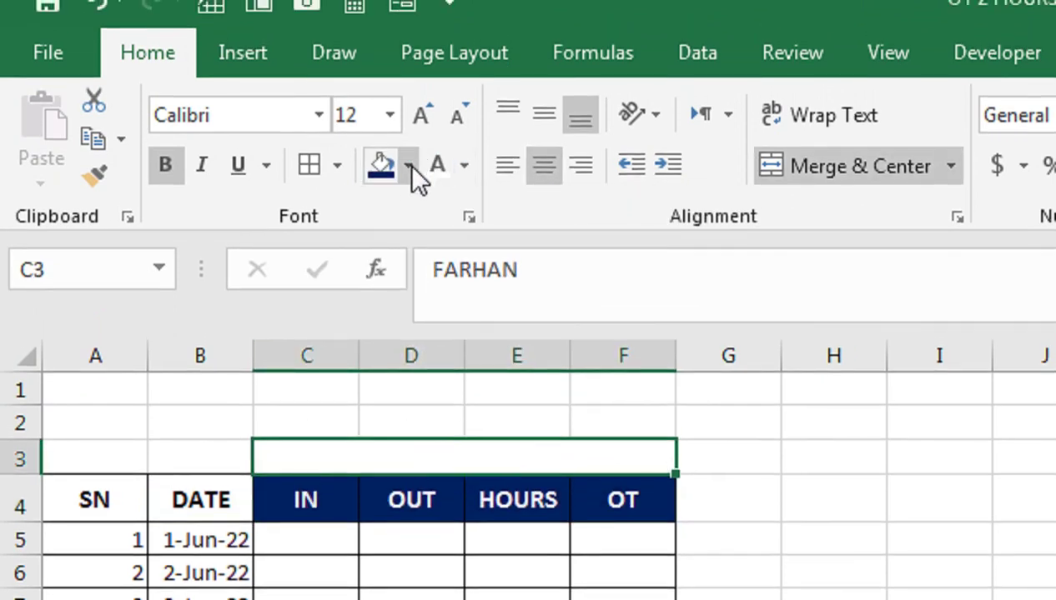
click(410, 166)
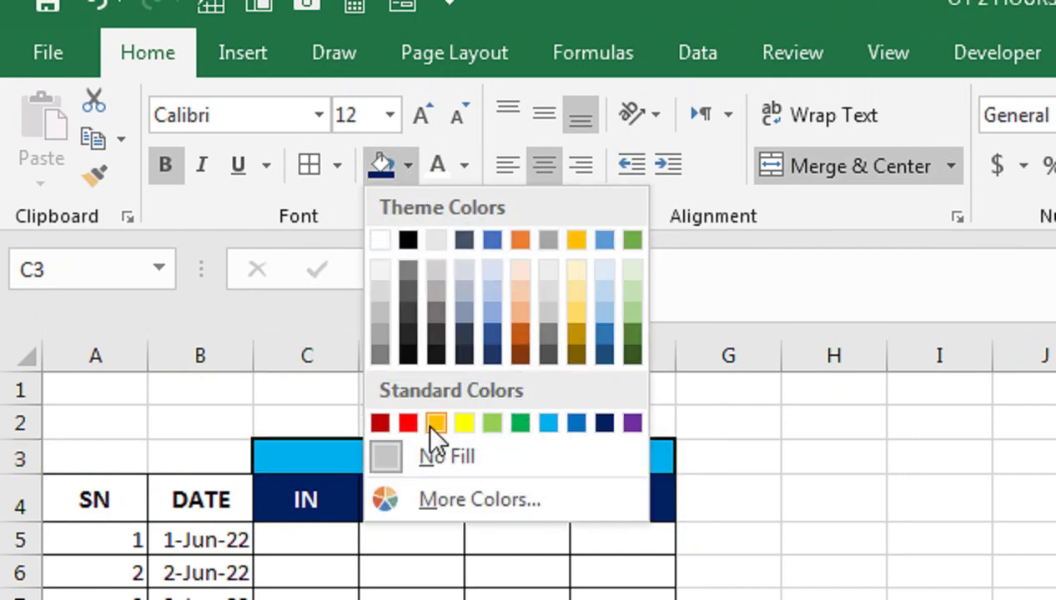
click(491, 423)
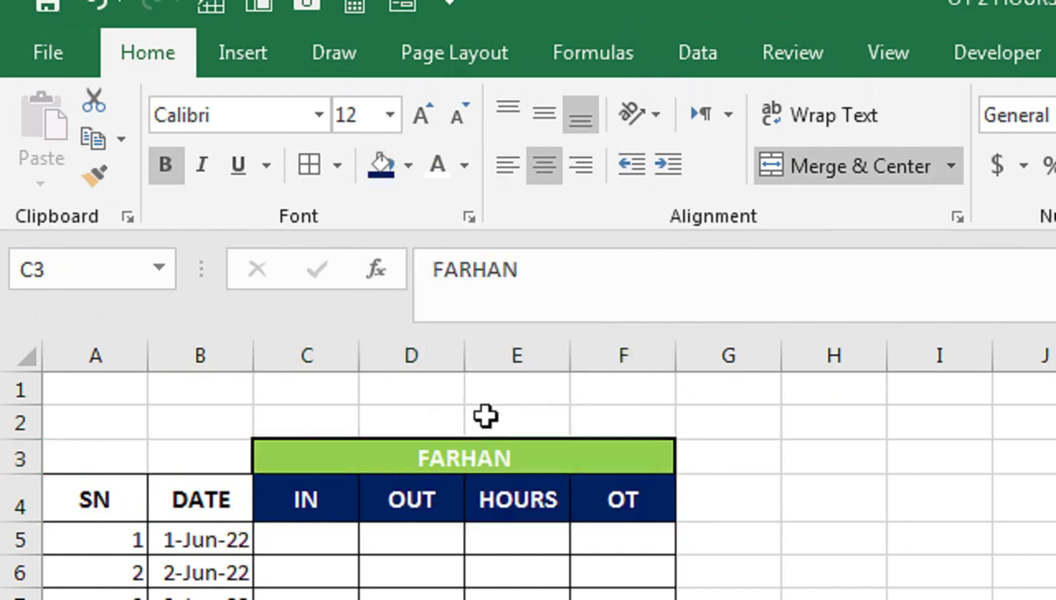
click(463, 165)
click(462, 280)
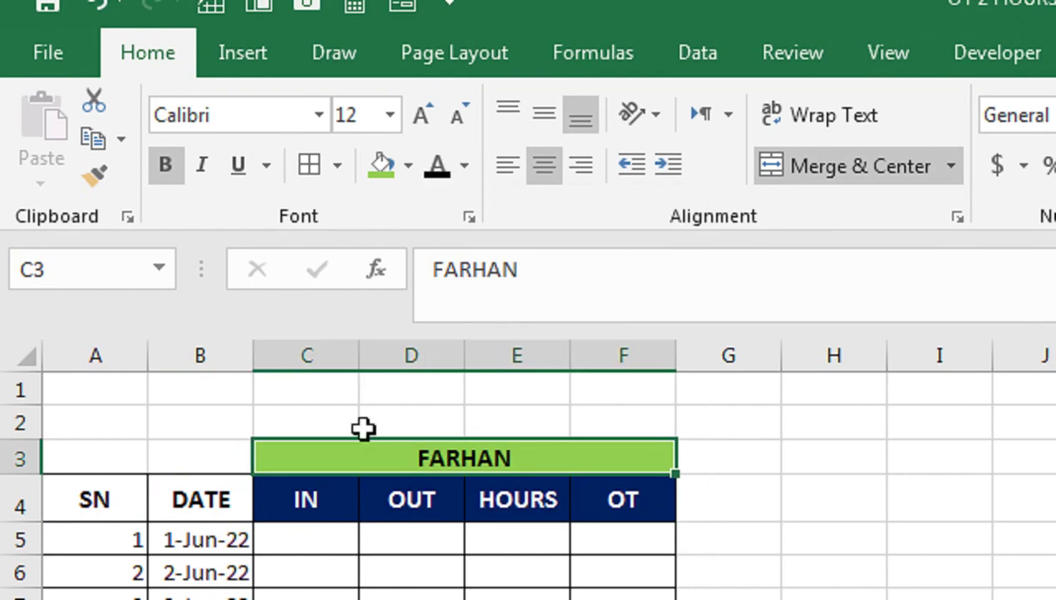
drag(43, 453, 40, 451)
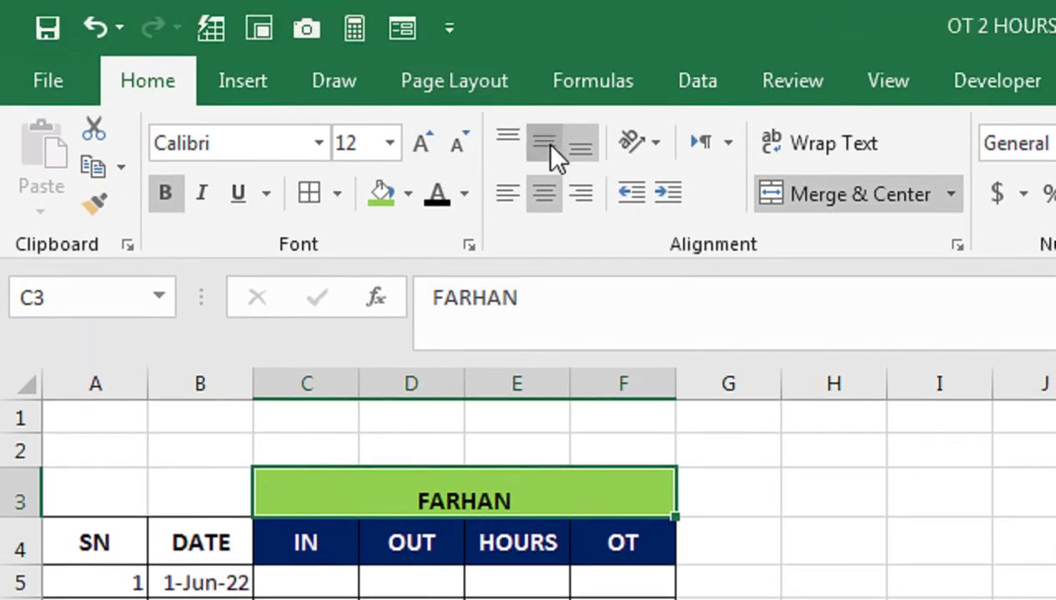
Step: Enlarge the name header font and change its fill to light cream
click(424, 143)
click(423, 144)
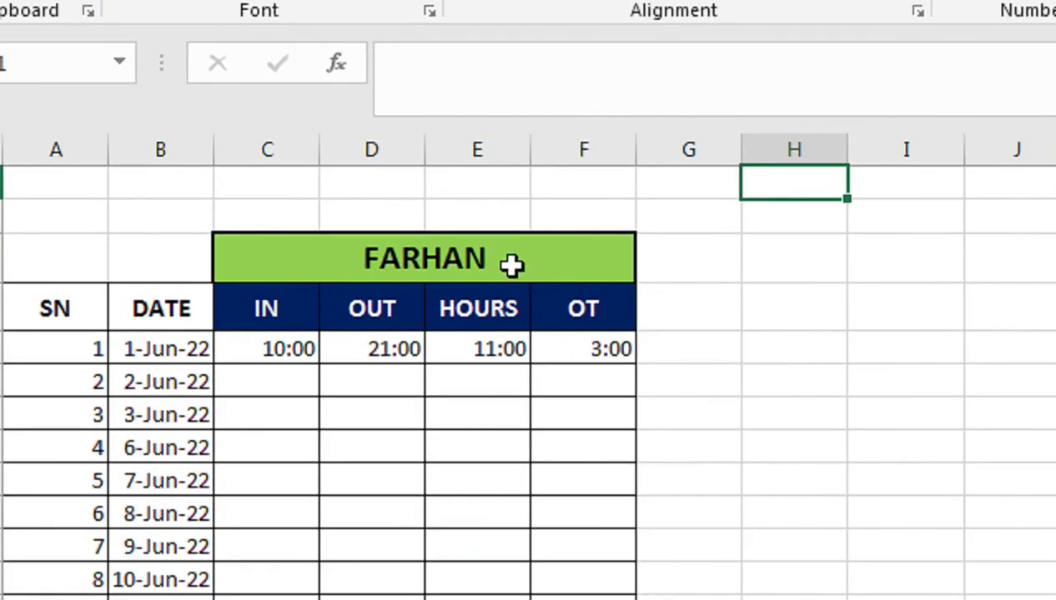
click(275, 246)
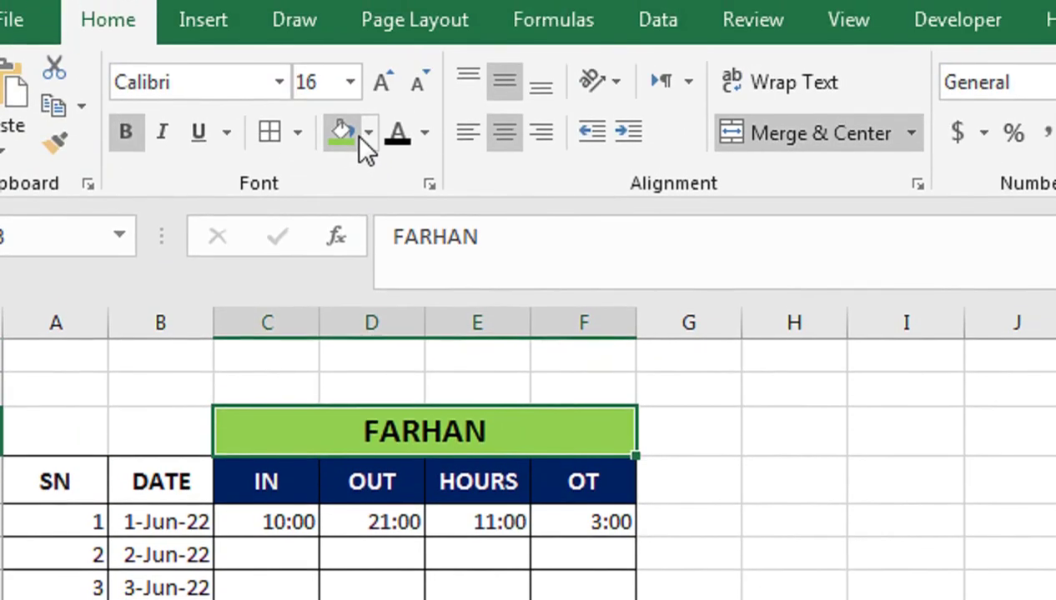
click(368, 137)
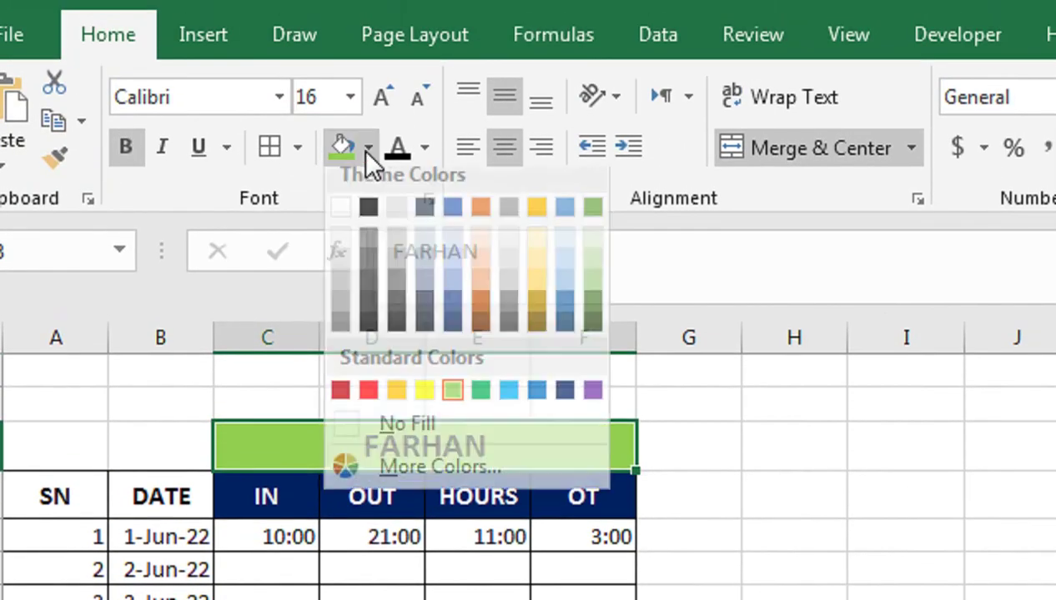
click(532, 237)
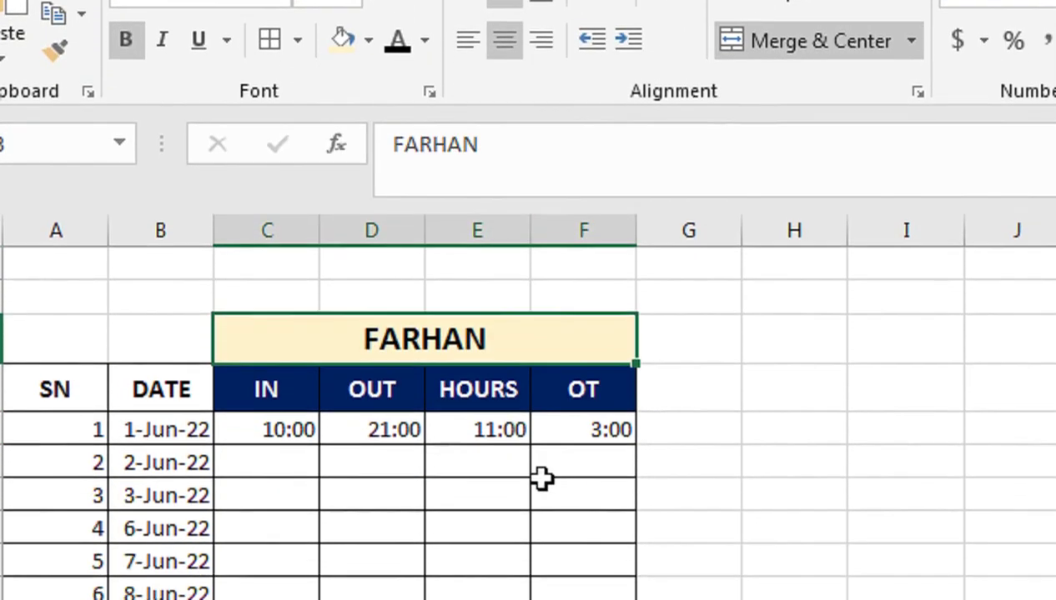
click(546, 572)
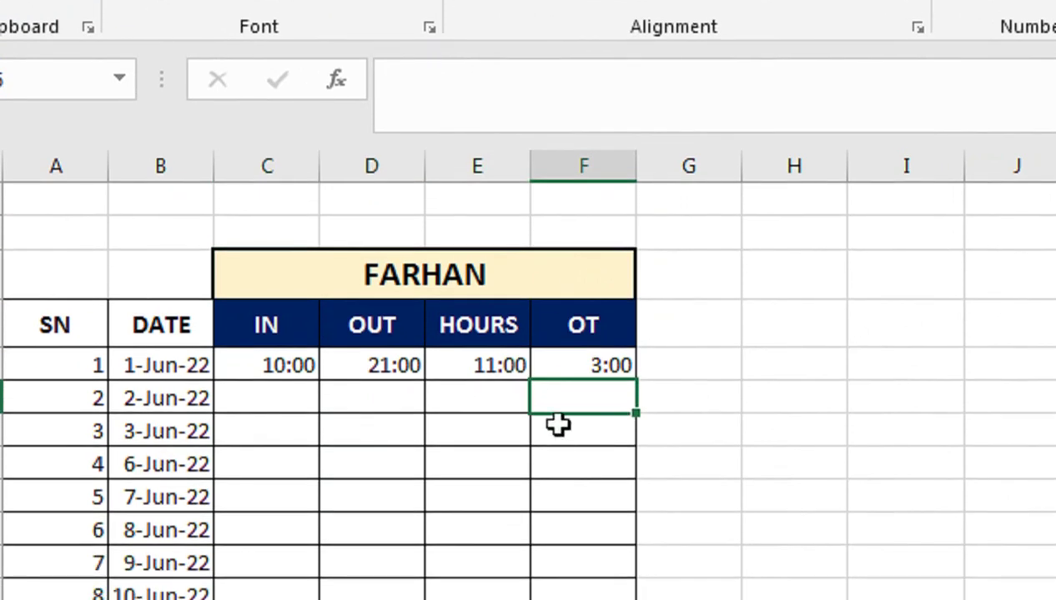
click(301, 421)
Step: Enter a 9:00 IN time and 22:00 OUT time for 2-Jun-22
text(09)
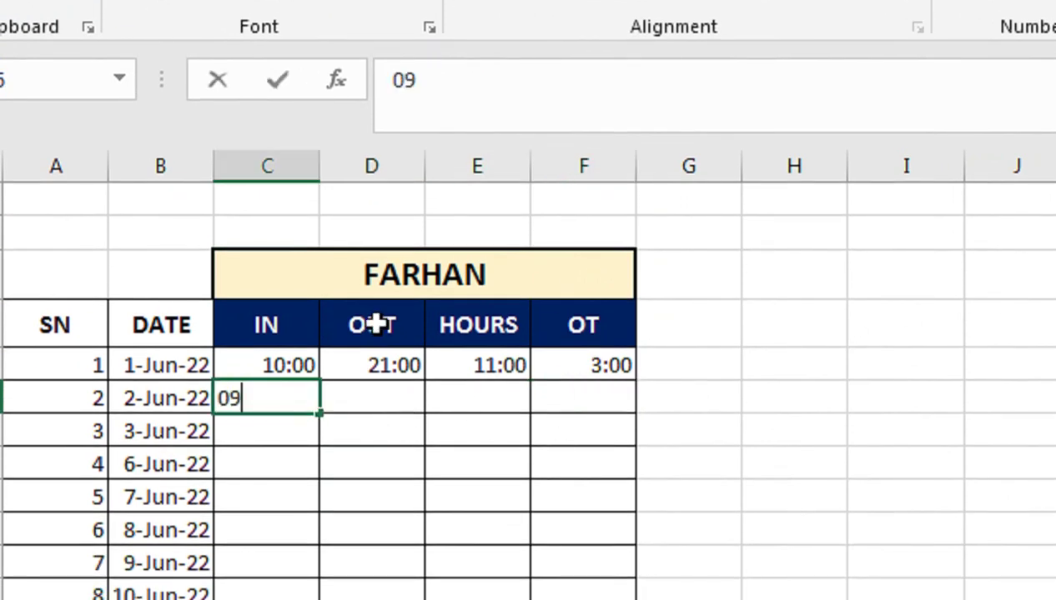
text(00)
key(Return)
key(Up)
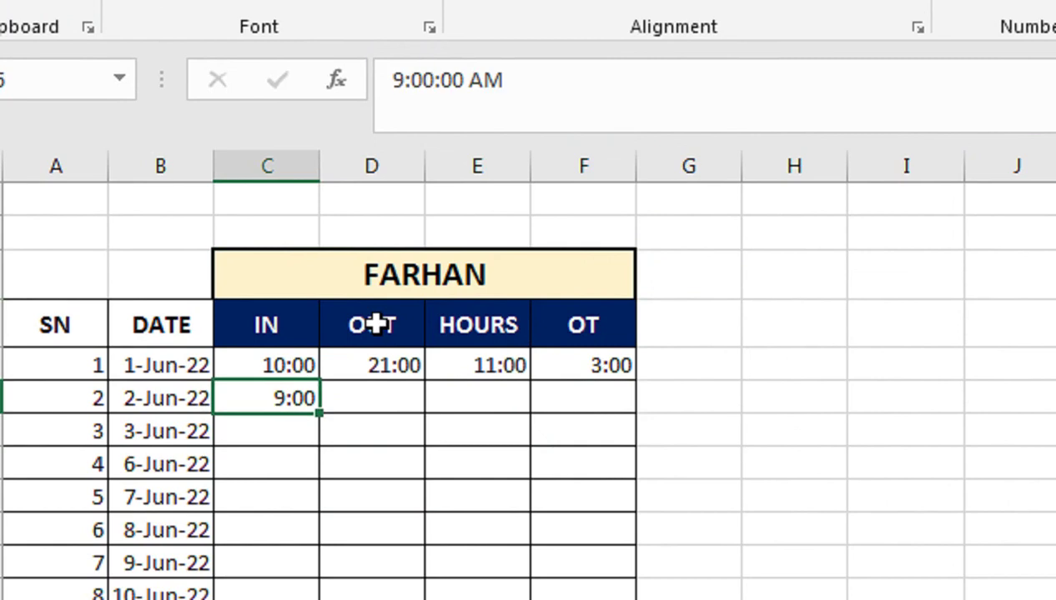
key(Right)
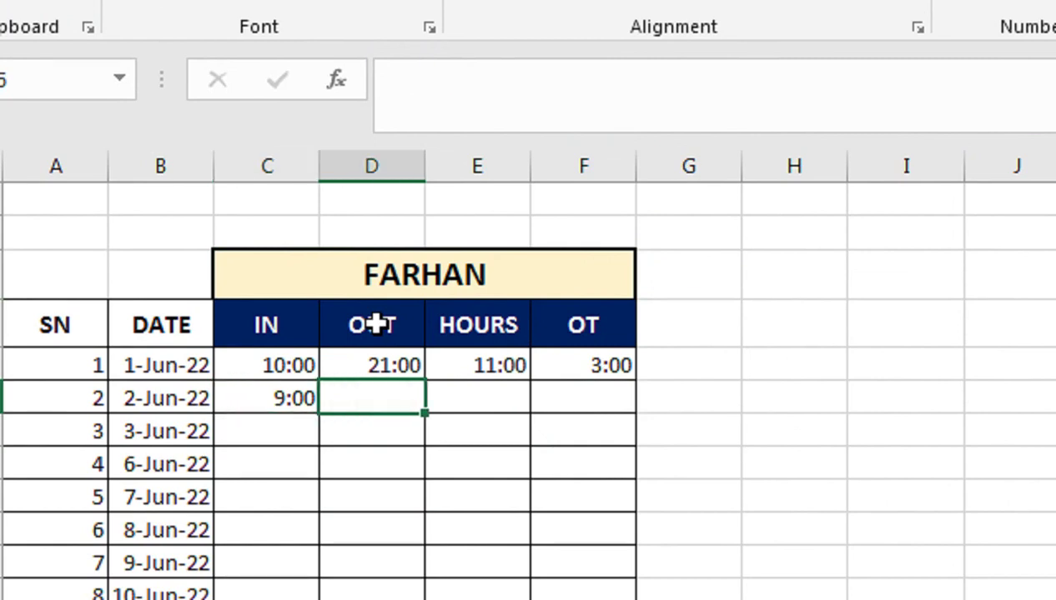
text(00)
key(Return)
key(Up)
key(Right)
key(Right)
key(Left)
Step: Fill the HOURS and OT formulas down their columns to 30-Jun-22
key(Up)
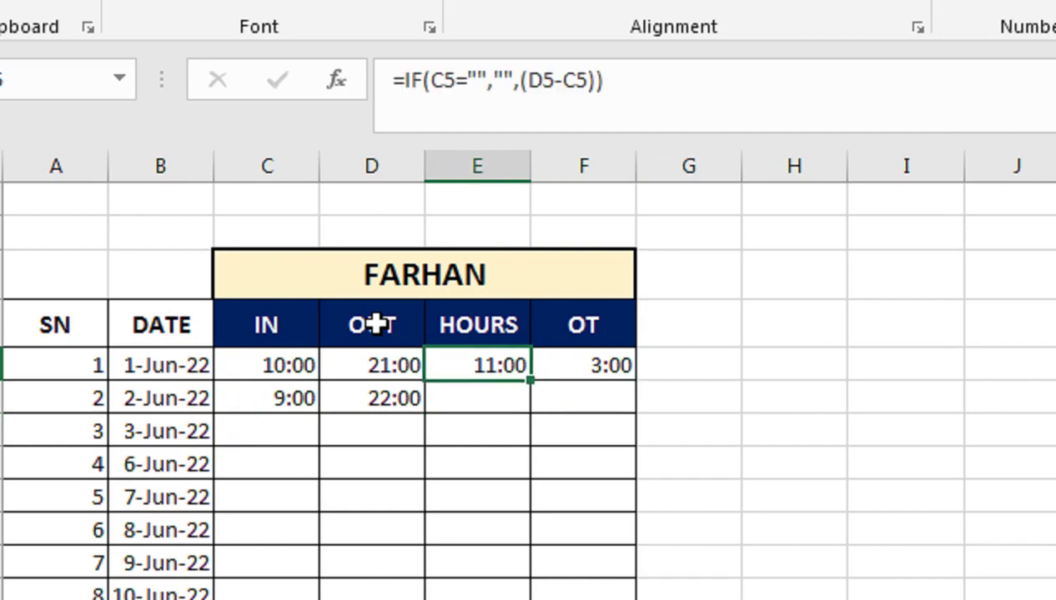
key(shift+Down)
key(shift+Down)
key(shift+Down)
key(shift+Down)
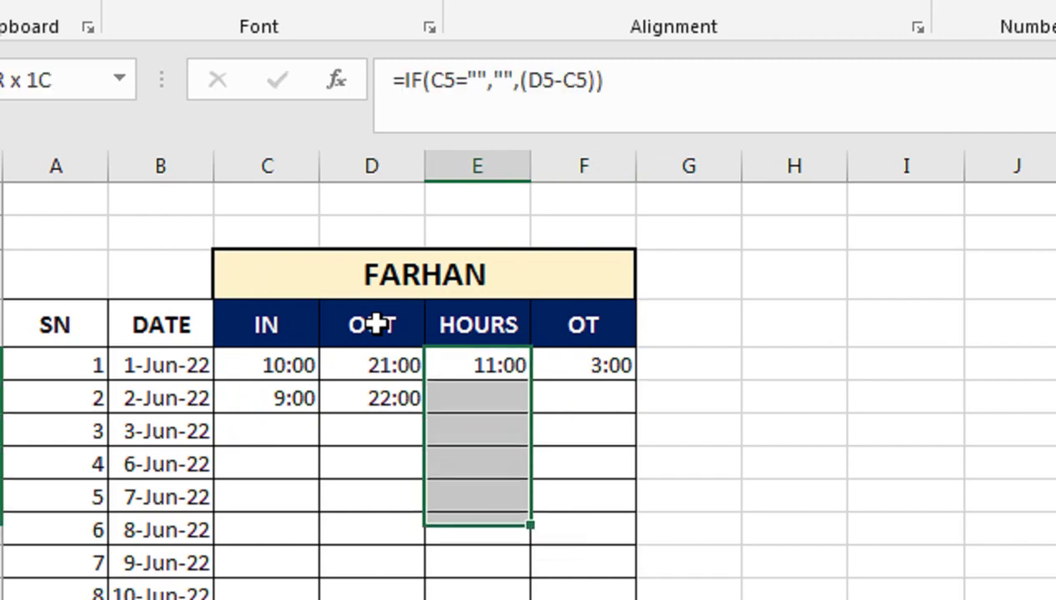
key(shift+Down)
key(shift+Down)
key(shift+Down)
scroll(376, 324, down, 1)
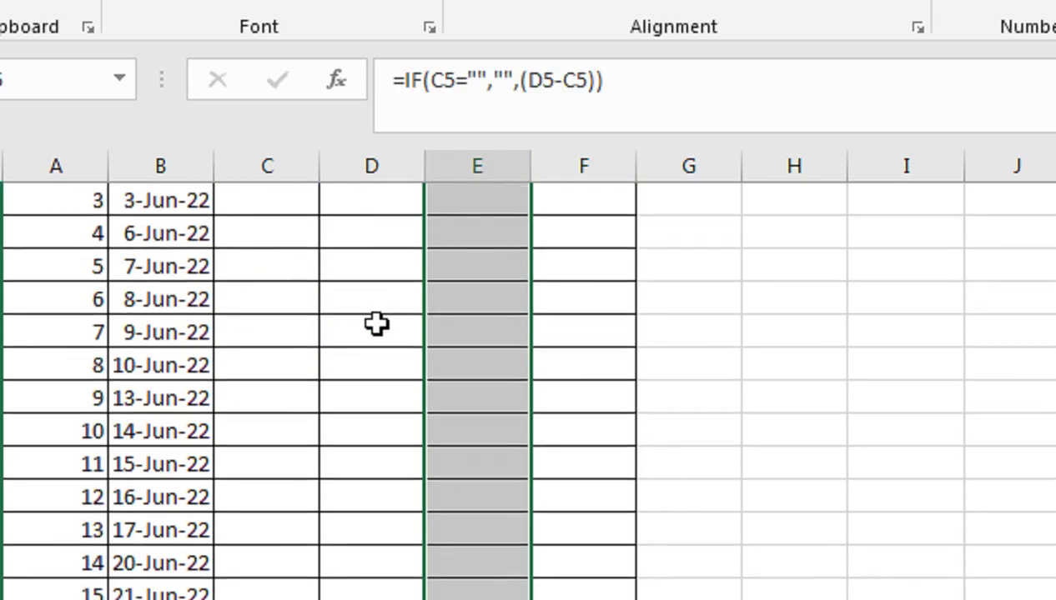
key(Up)
key(Up)
key(Down)
key(Down)
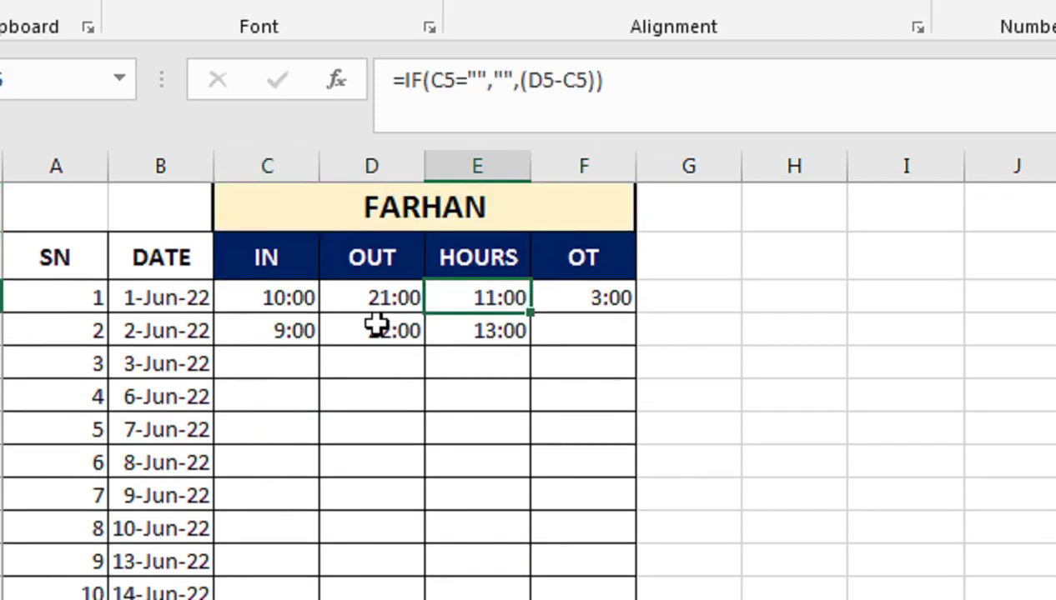
key(Right)
key(shift+Down)
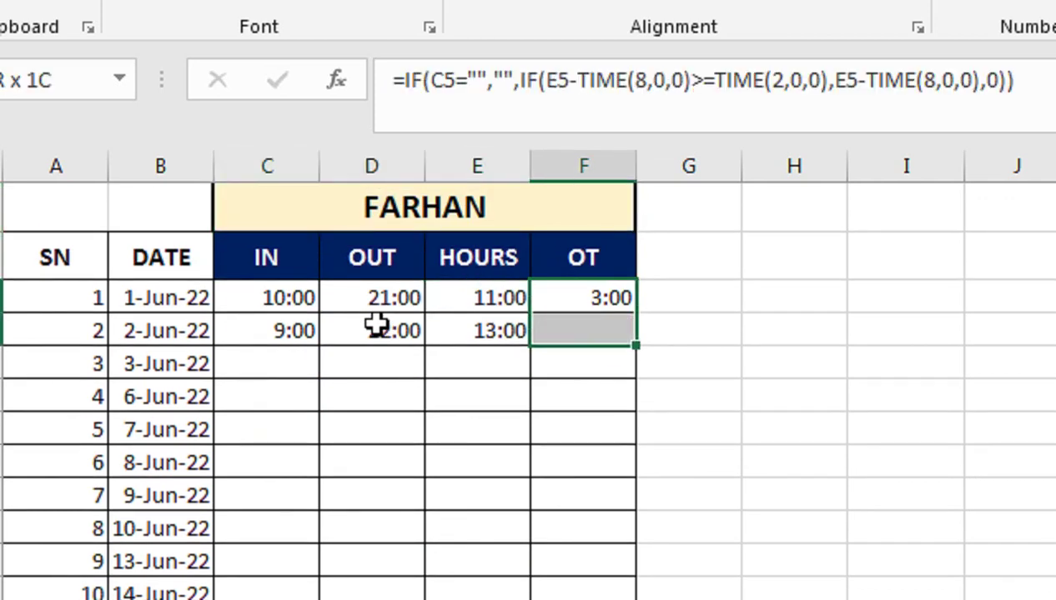
key(shift+Down)
key(shift+Down)
key(shift+Down)
key(shift+Down)
key(shift+Down)
key(shift+Down)
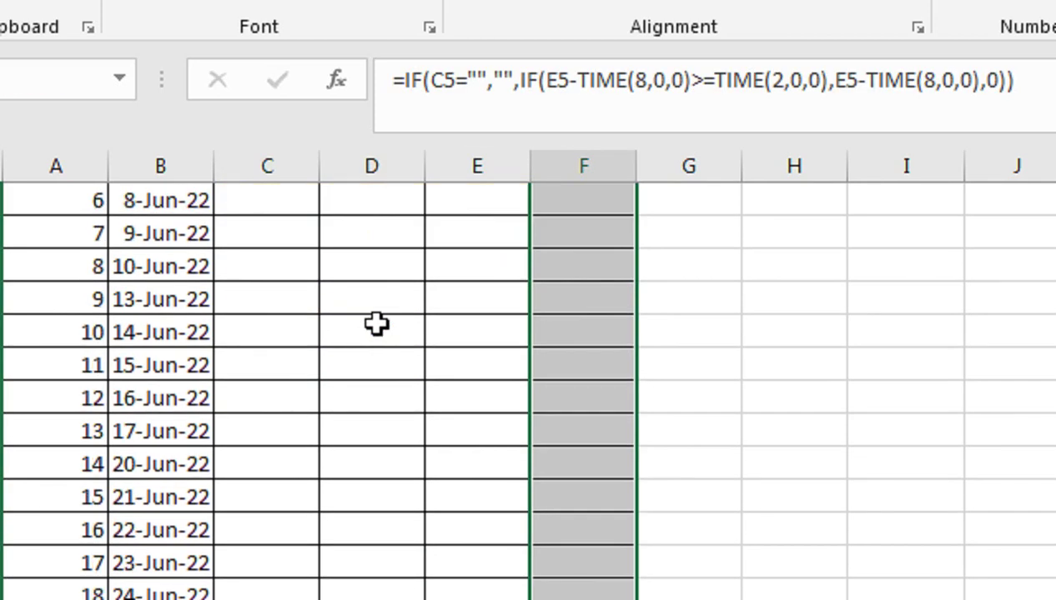
key(Up)
key(Up)
key(Up)
key(Down)
key(Down)
key(Down)
key(Down)
key(Down)
key(Down)
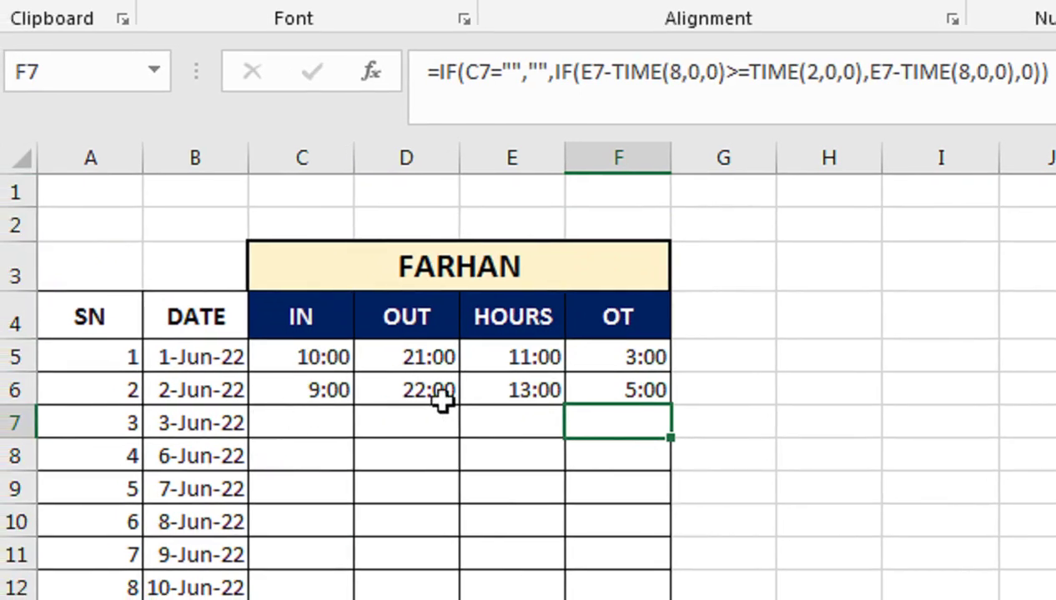
mouse_move(588, 421)
mouse_down()
mouse_move(627, 494)
mouse_move(622, 435)
mouse_up()
Step: Merge A27:D27 into one label cell below 30-Jun-22
drag(585, 478, 58, 475)
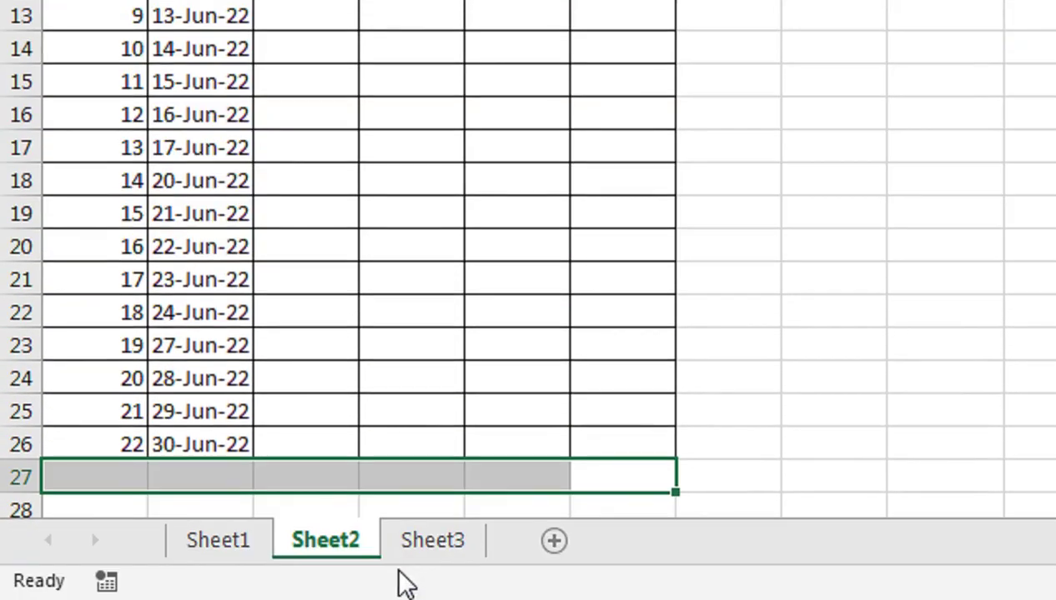
drag(316, 471, 650, 462)
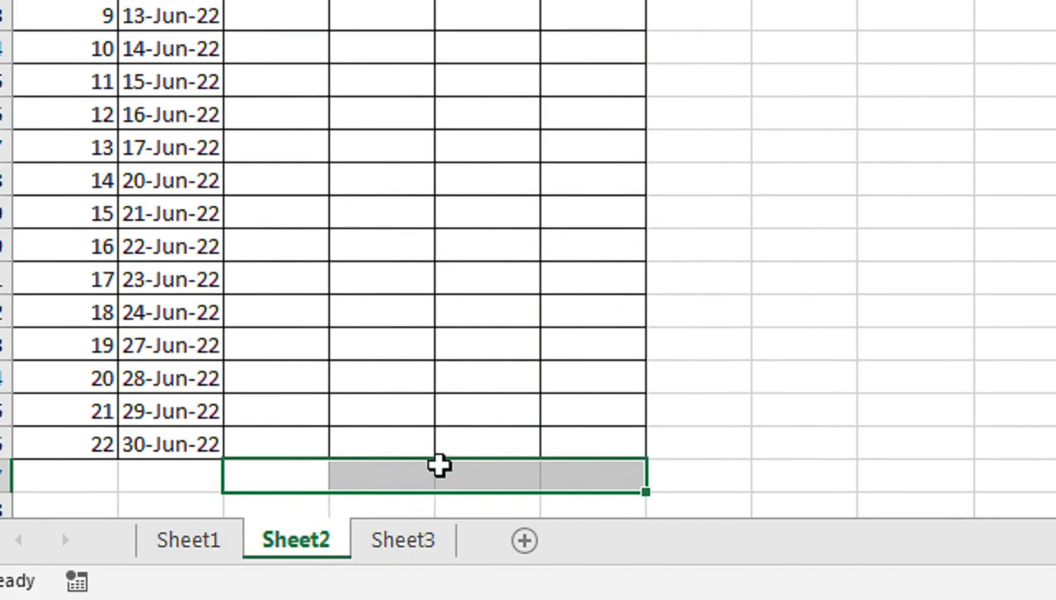
click(439, 465)
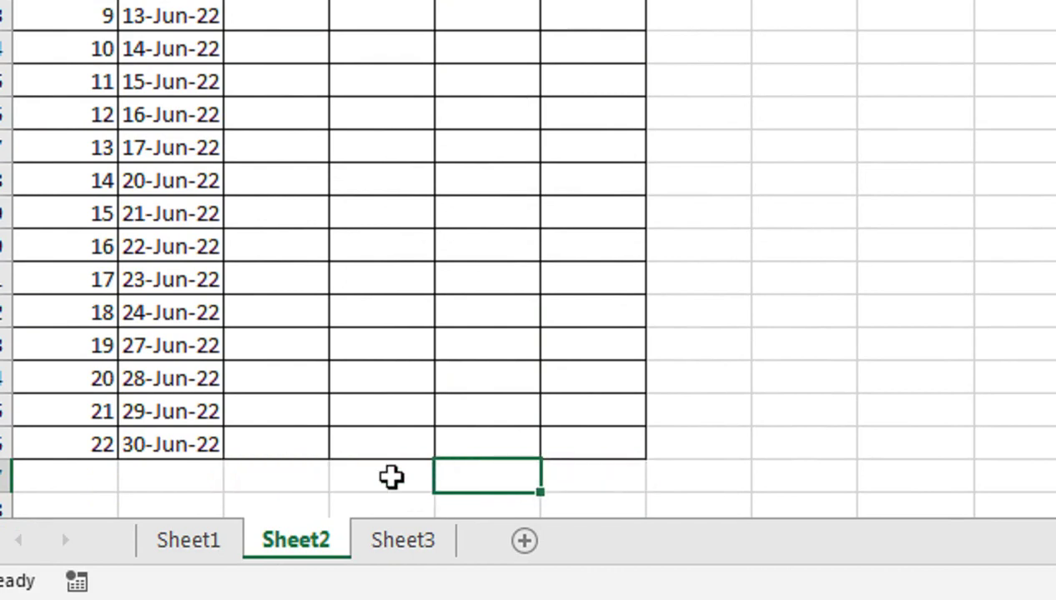
drag(392, 477, 145, 469)
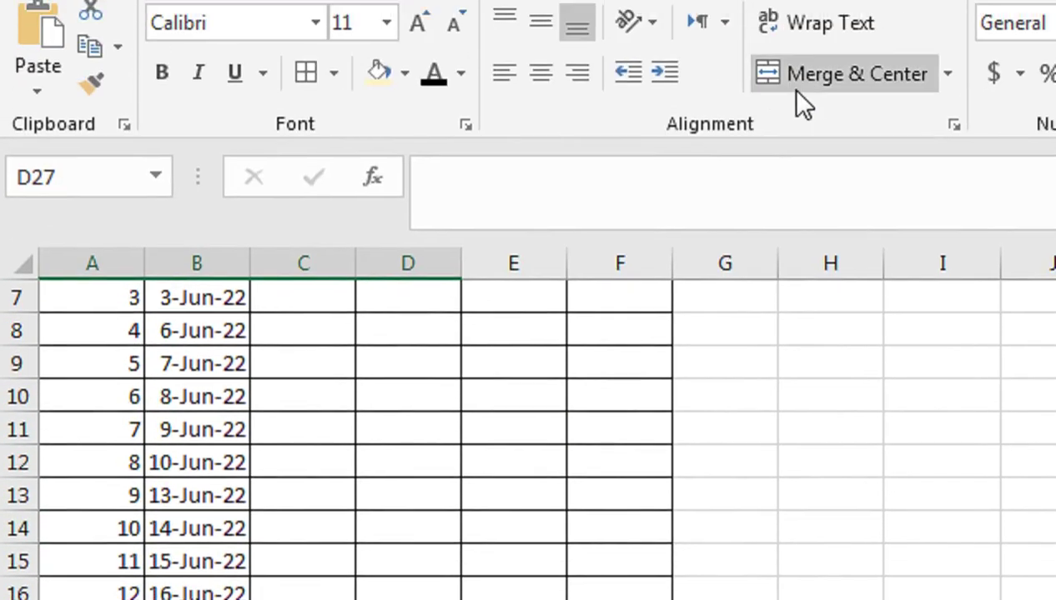
click(792, 92)
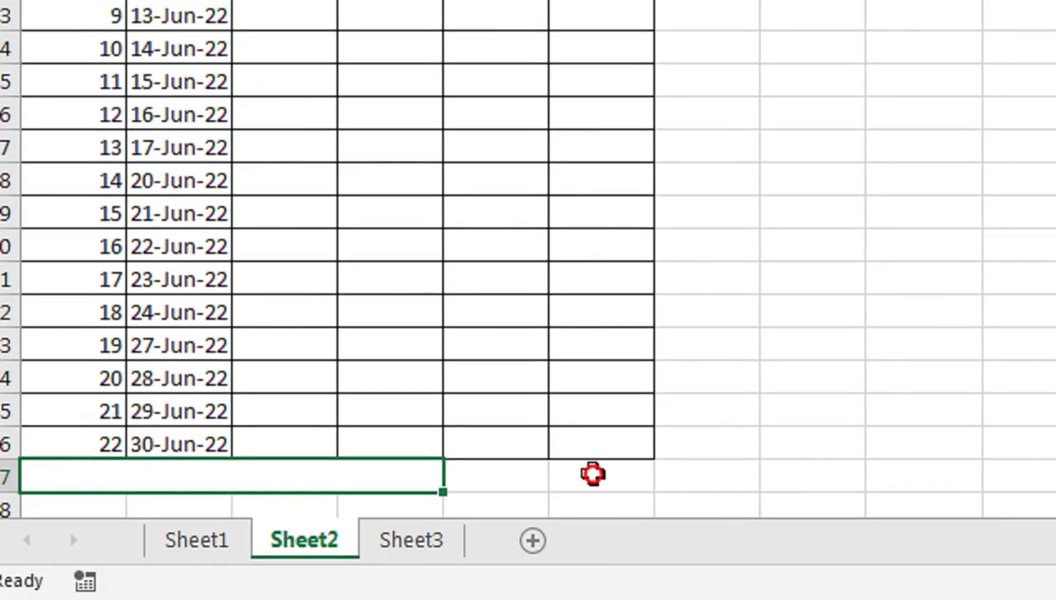
Step: Put thick outside borders around E27, F27 and the merged label cell
drag(592, 474, 533, 474)
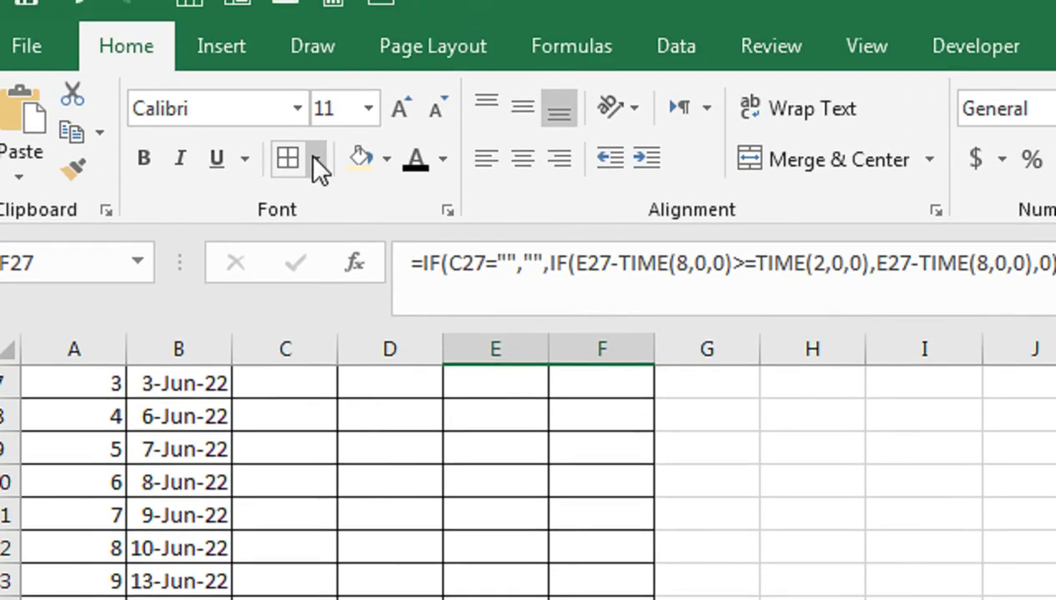
click(319, 167)
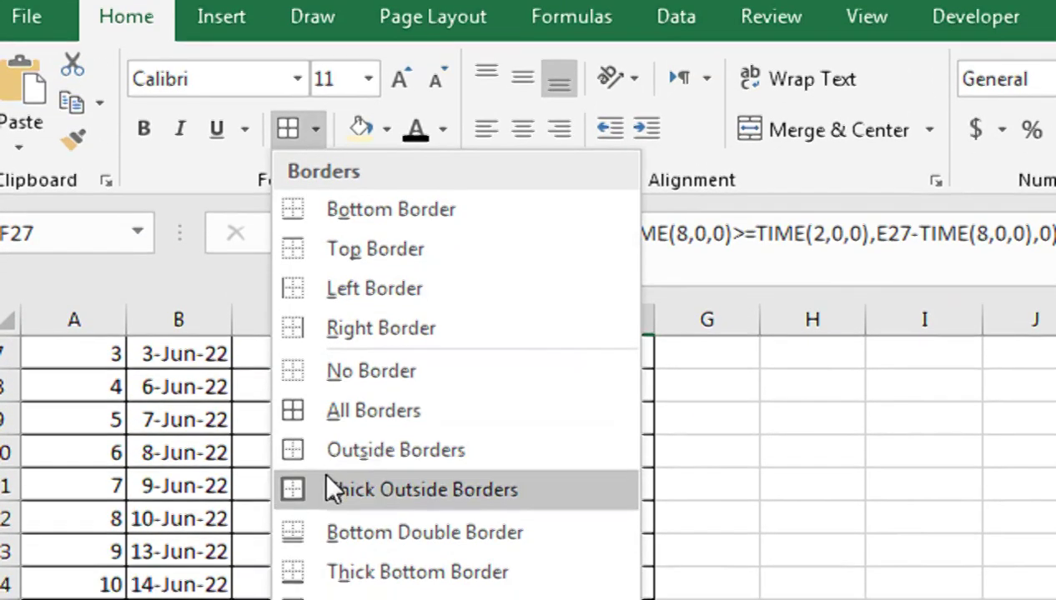
click(330, 401)
click(495, 521)
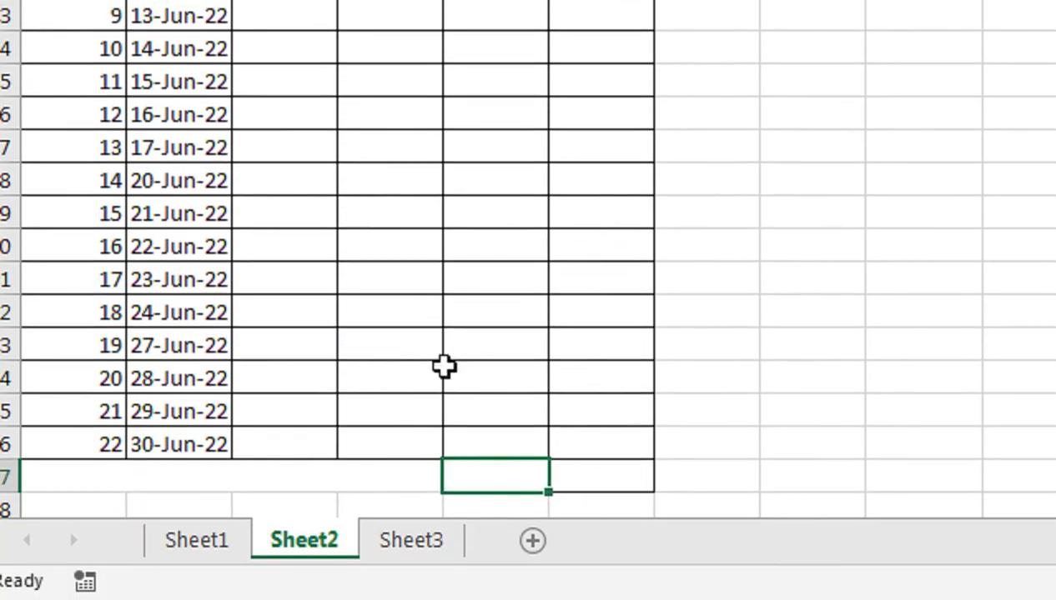
click(325, 110)
click(335, 473)
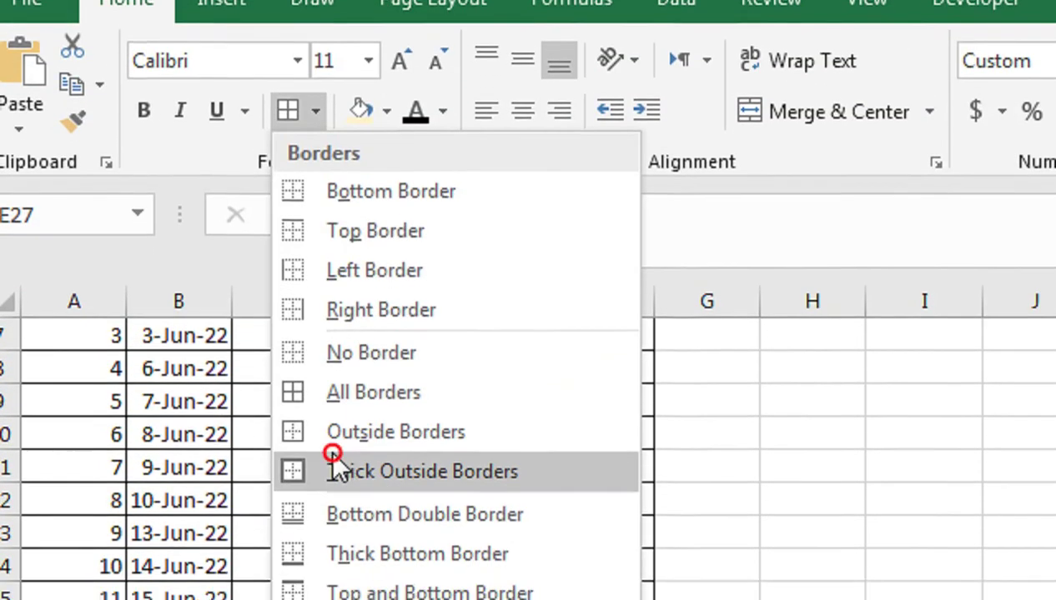
click(578, 467)
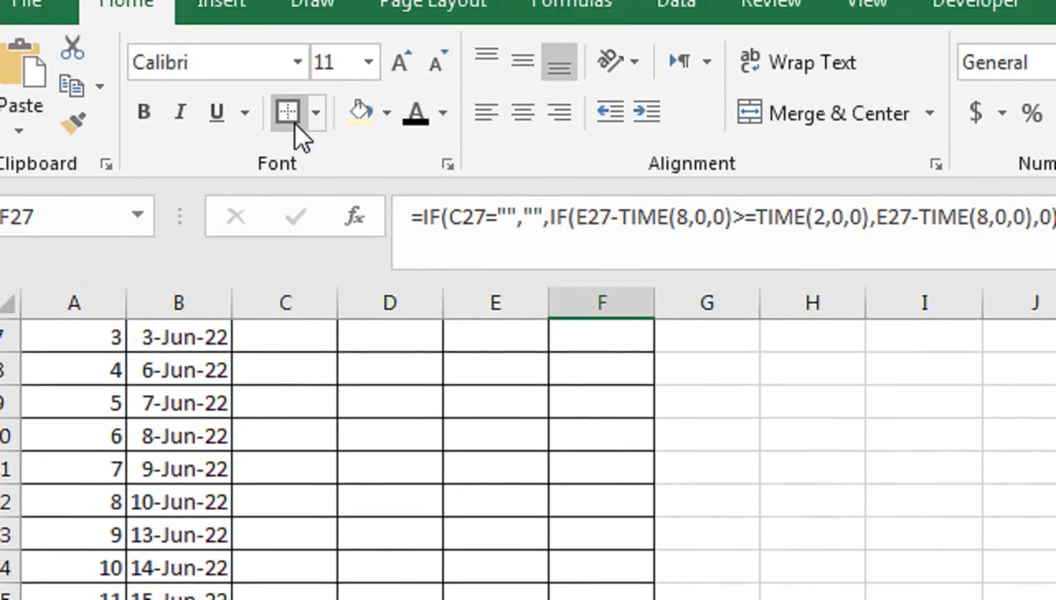
click(291, 117)
click(374, 465)
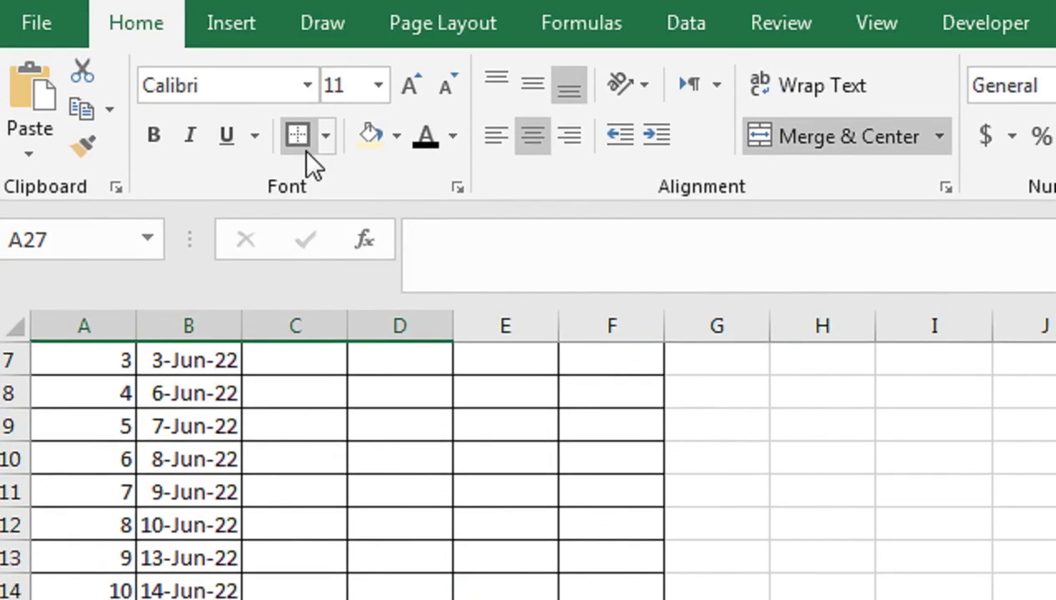
click(303, 146)
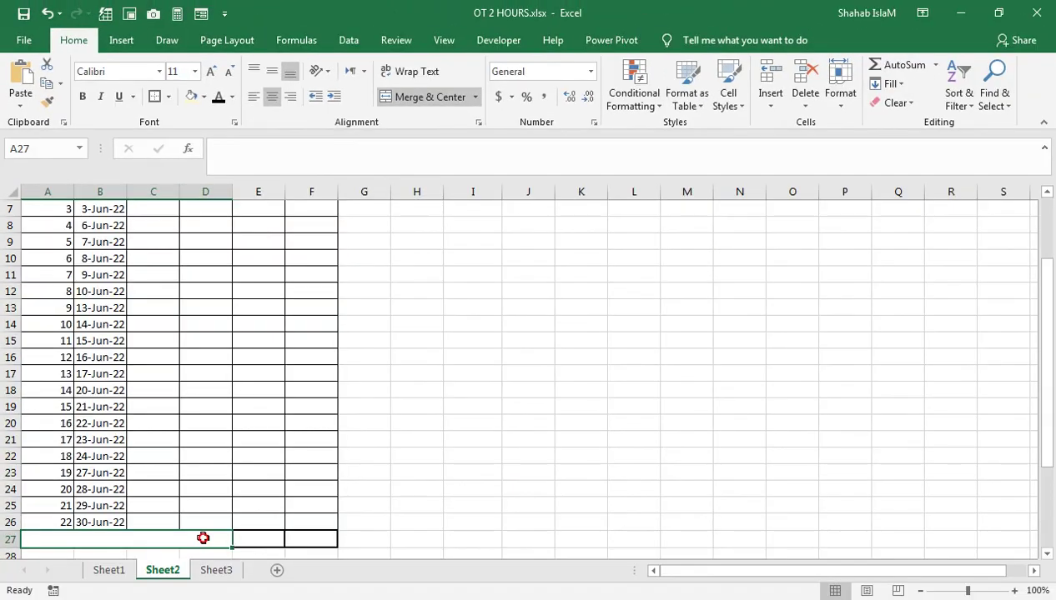
Step: Unmerge the row 27 label from A27:D27 and re-merge it across A27:B27 only
text(END OF MONTH C)
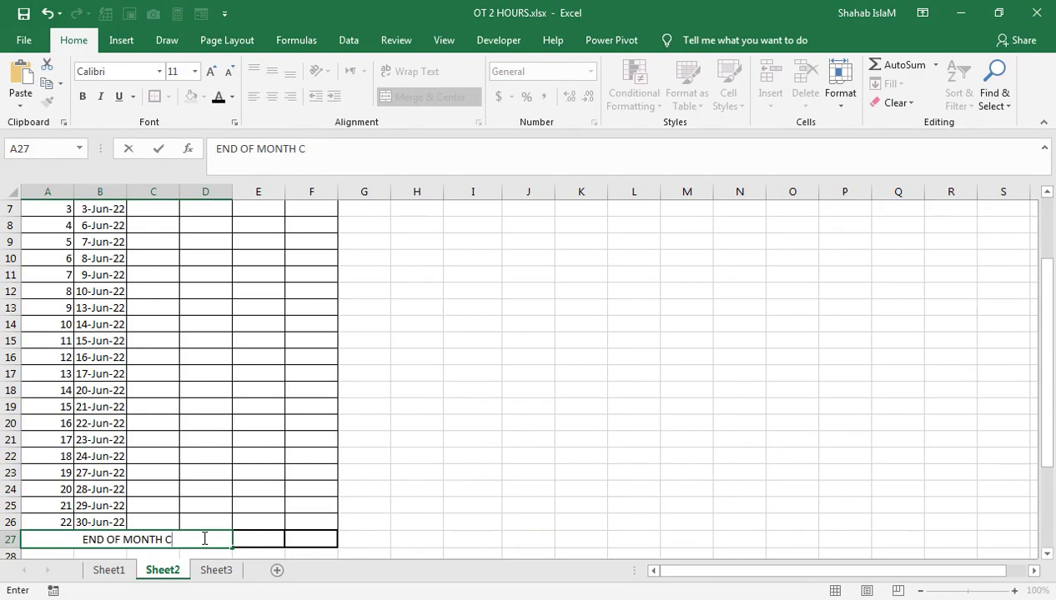
click(247, 507)
click(224, 538)
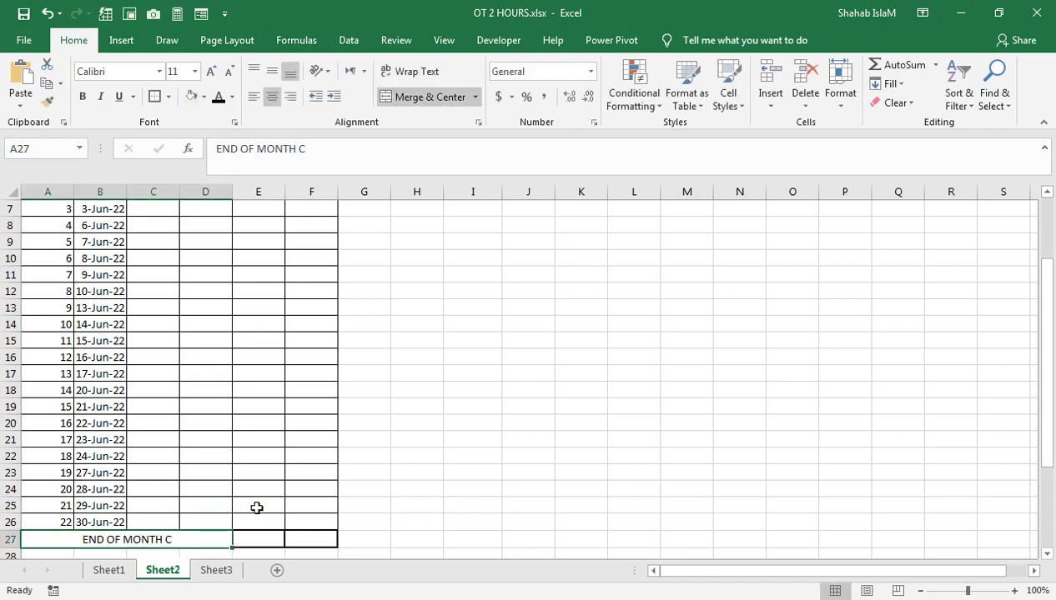
click(415, 104)
drag(114, 538, 49, 538)
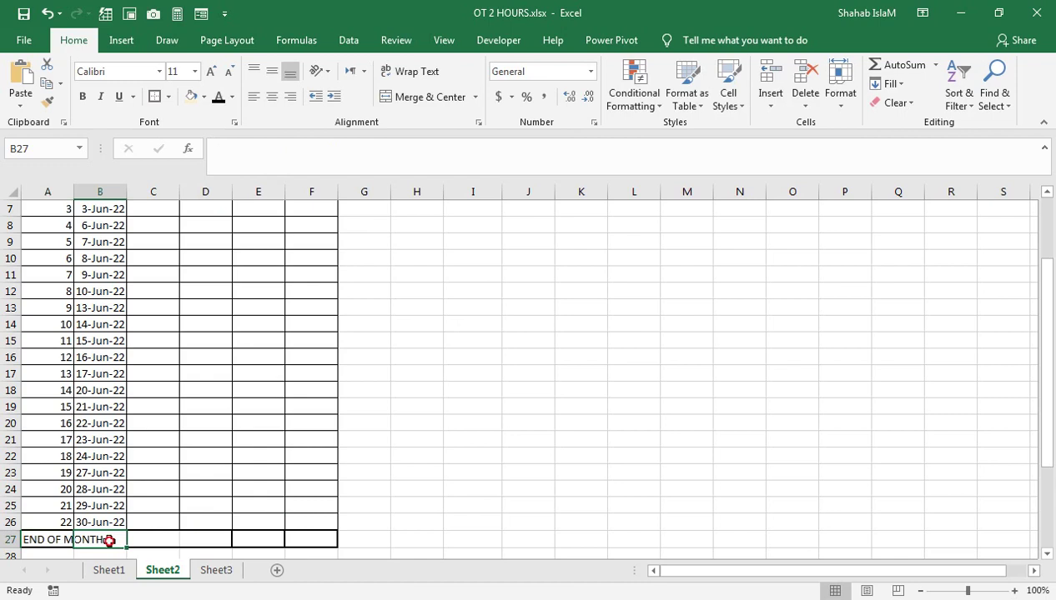
click(427, 97)
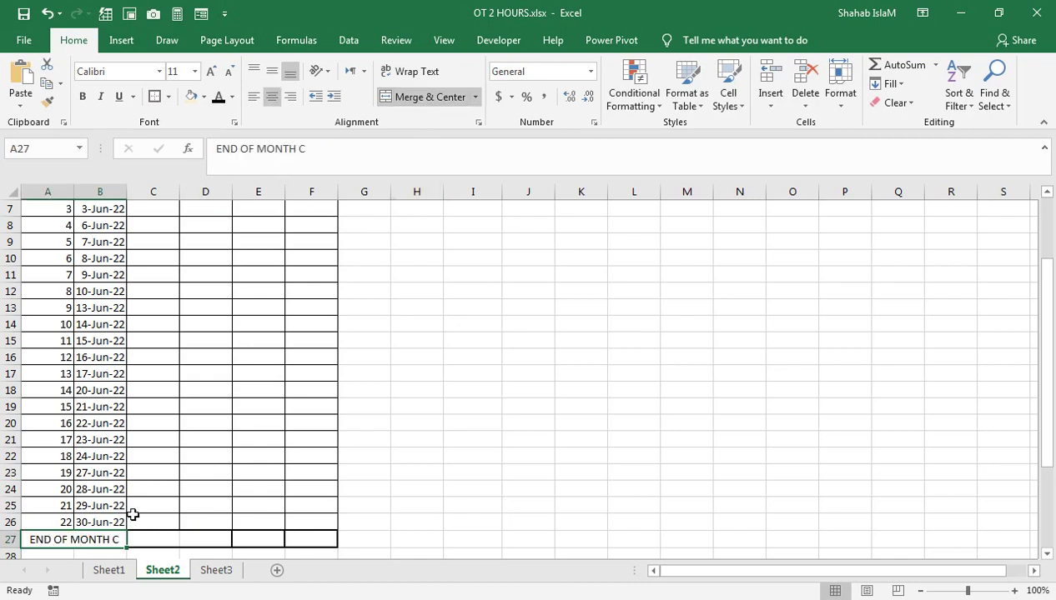
Step: Enter CLOSING MONTH in the merged cell, make it bold and give it a thick outside border
text(OT)
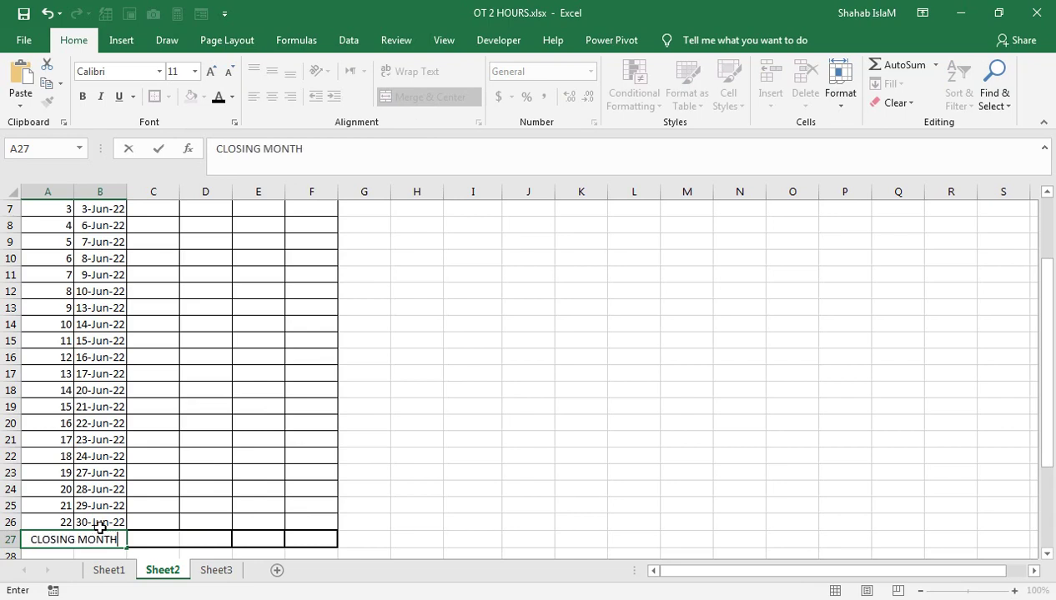
click(100, 519)
click(114, 537)
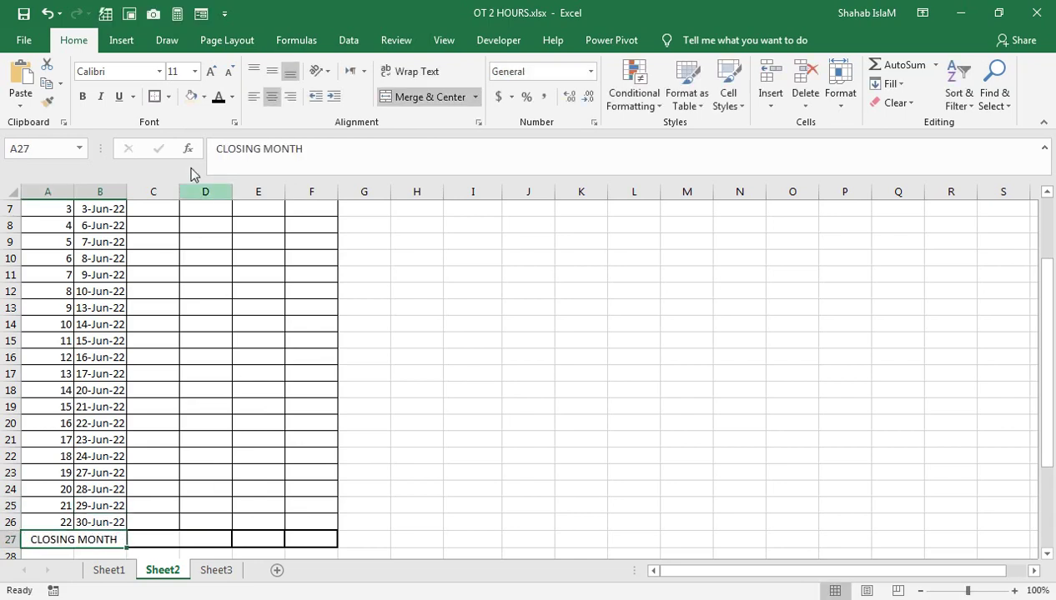
click(88, 99)
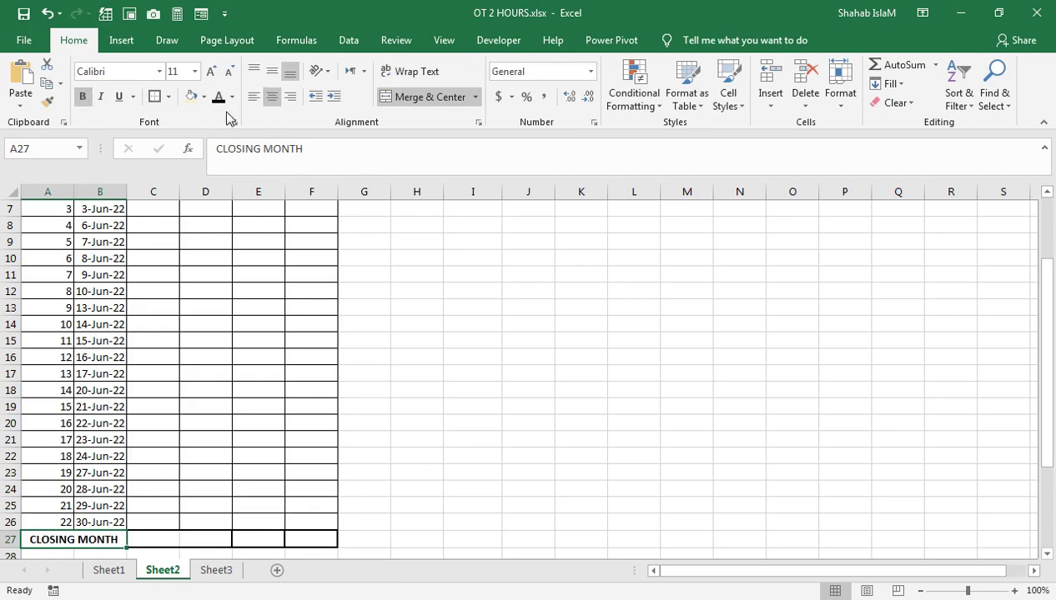
click(169, 96)
click(184, 279)
Step: Select F27 in the closing row for the OT total
click(184, 422)
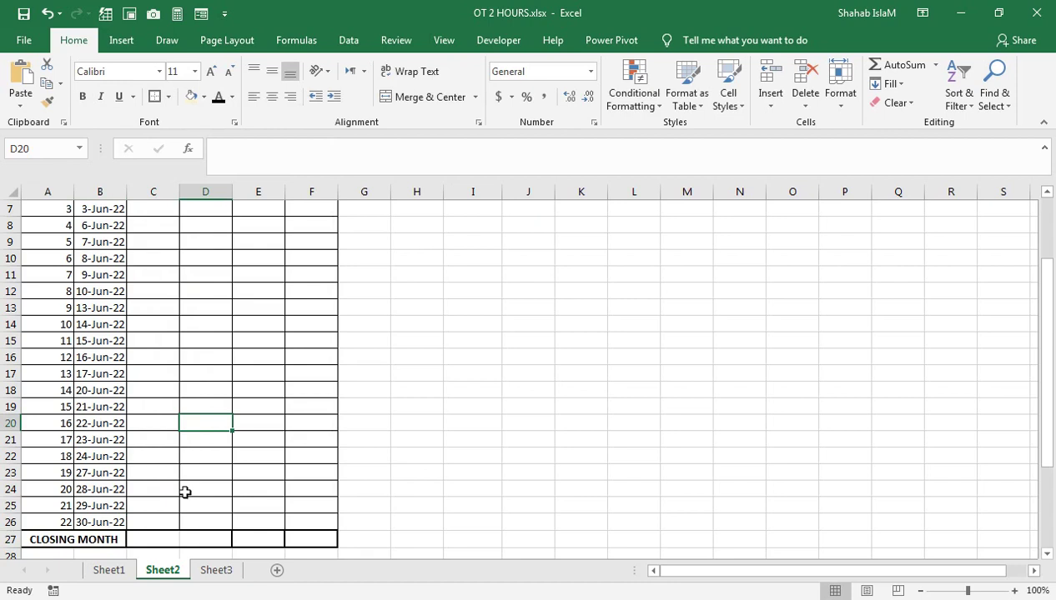
click(158, 538)
click(259, 538)
click(321, 536)
Step: Start a SUM formula in F27 over the OT column, then cancel the attempt
text(=SUM()
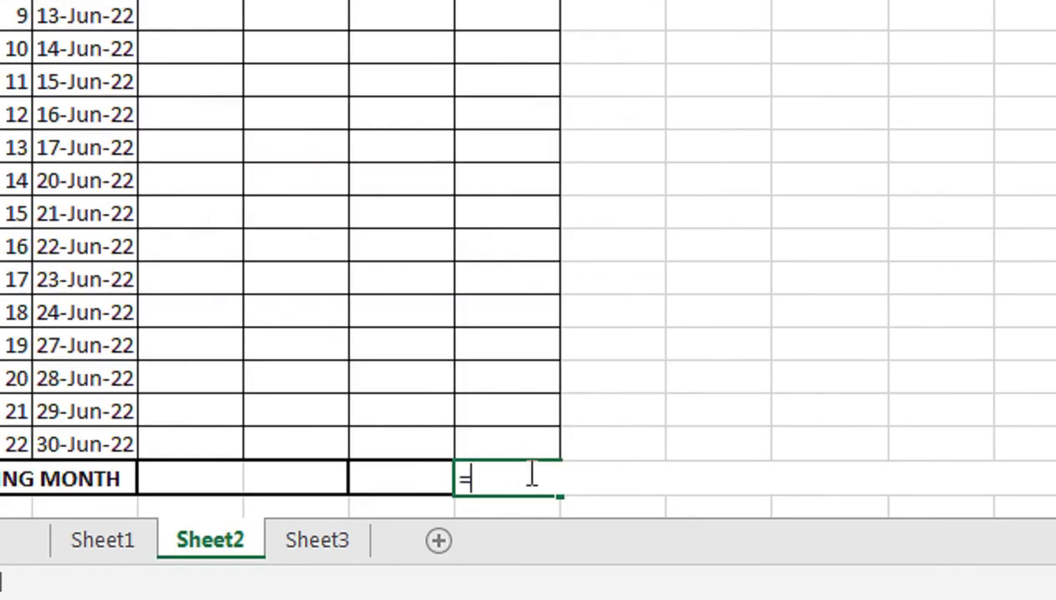
key(Up)
key(shift+Up)
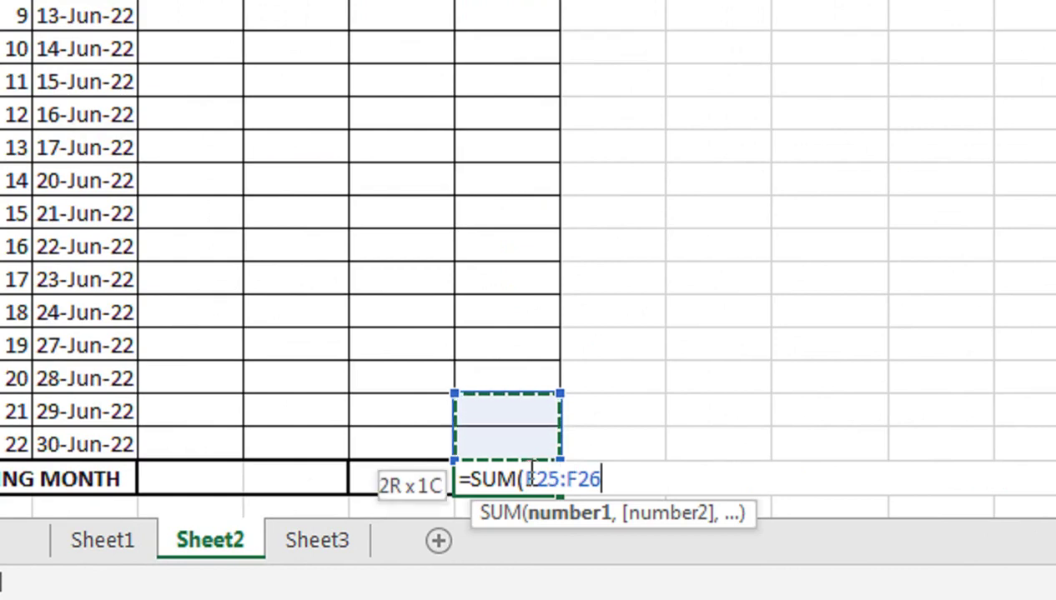
key(shift+Up)
key(shift+Up)
key(shift+Up)
key(shift+Up)
key(shift+Up)
key(shift+Up)
key(shift+Up)
key(shift+Up)
key(shift+Up)
key(shift+Left)
key(shift+Left)
key(shift+Left)
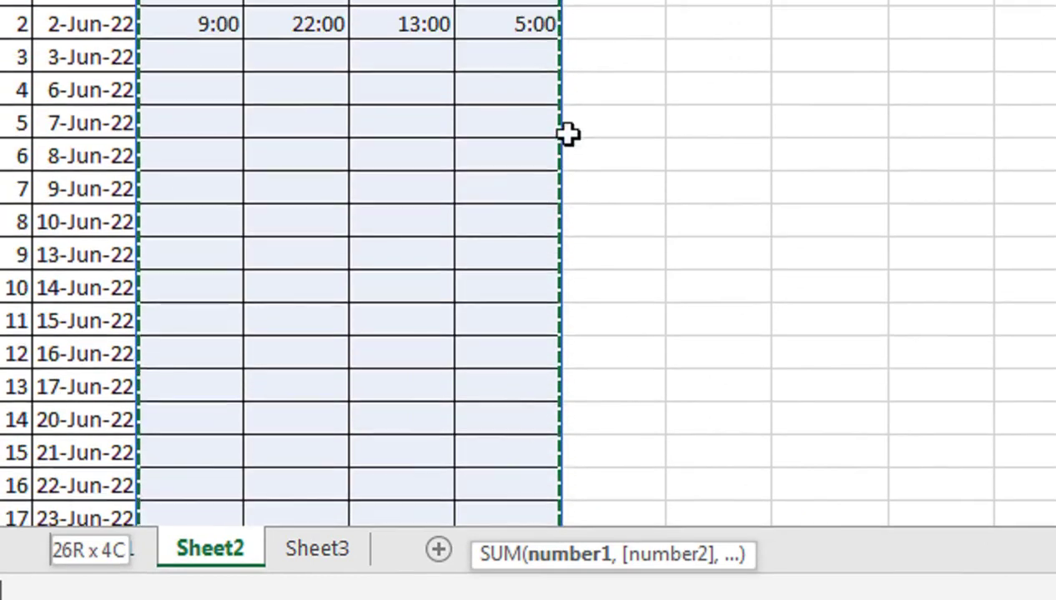
scroll(517, 151, up, 2)
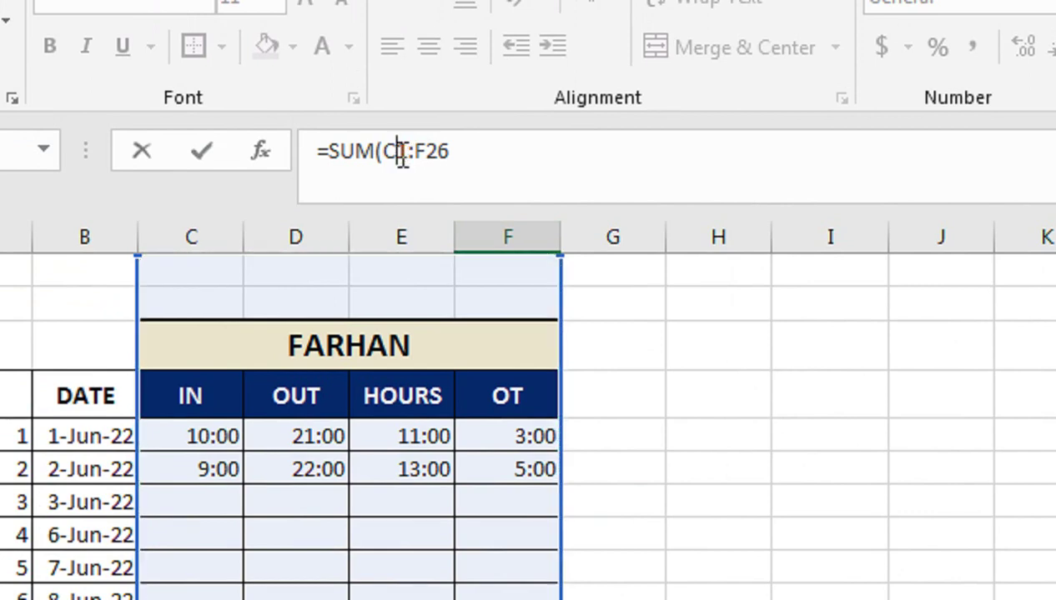
click(401, 162)
key(BackSpace)
text(F)
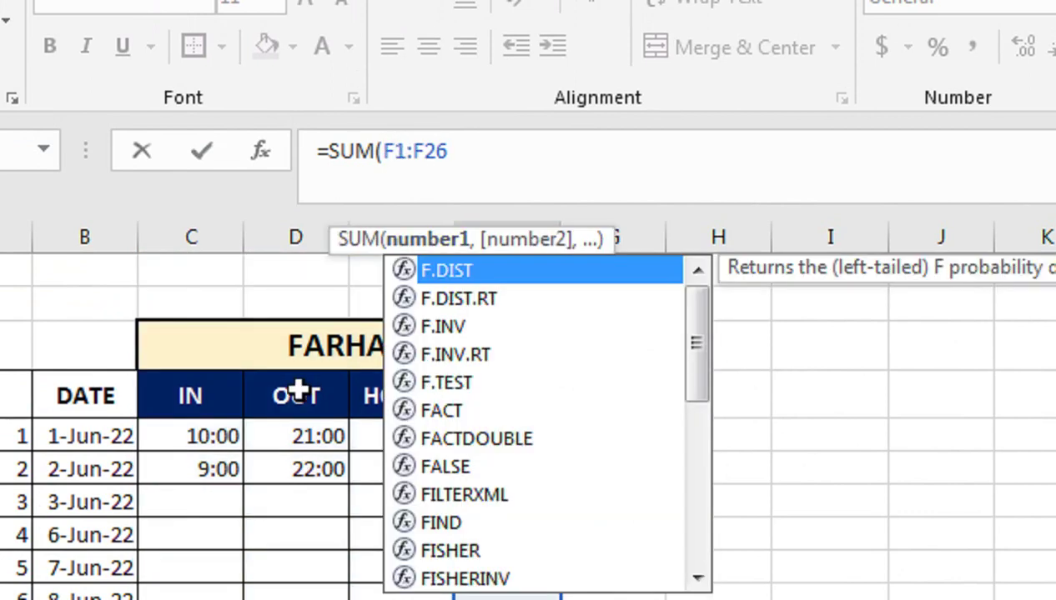
key(Escape)
Step: Enter =SUM(F5:F26) in F27 using AutoSum, correcting the range start to F5
click(496, 438)
click(490, 469)
click(511, 521)
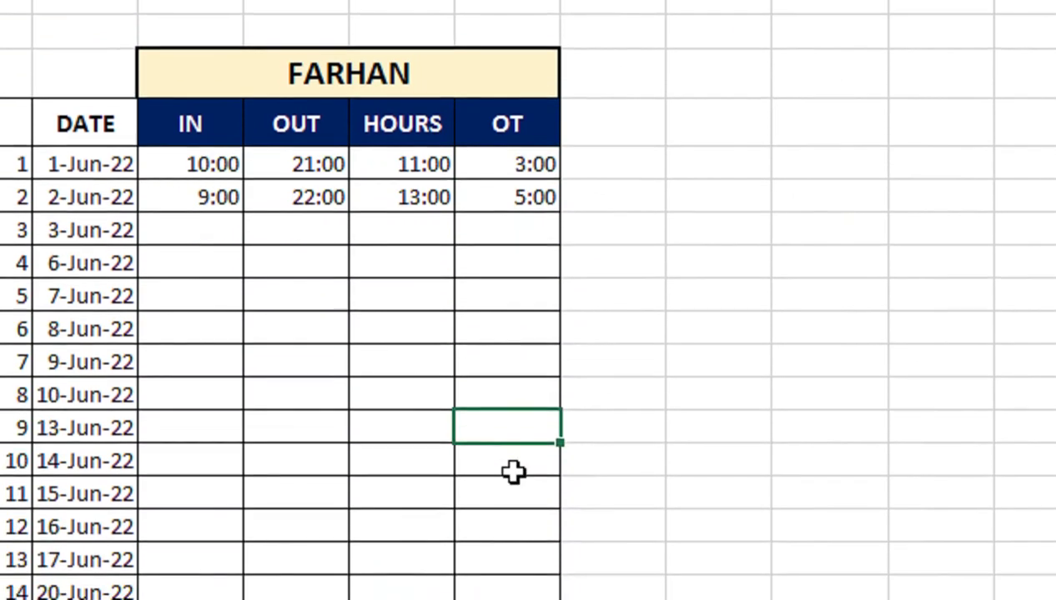
key(ctrl+Down)
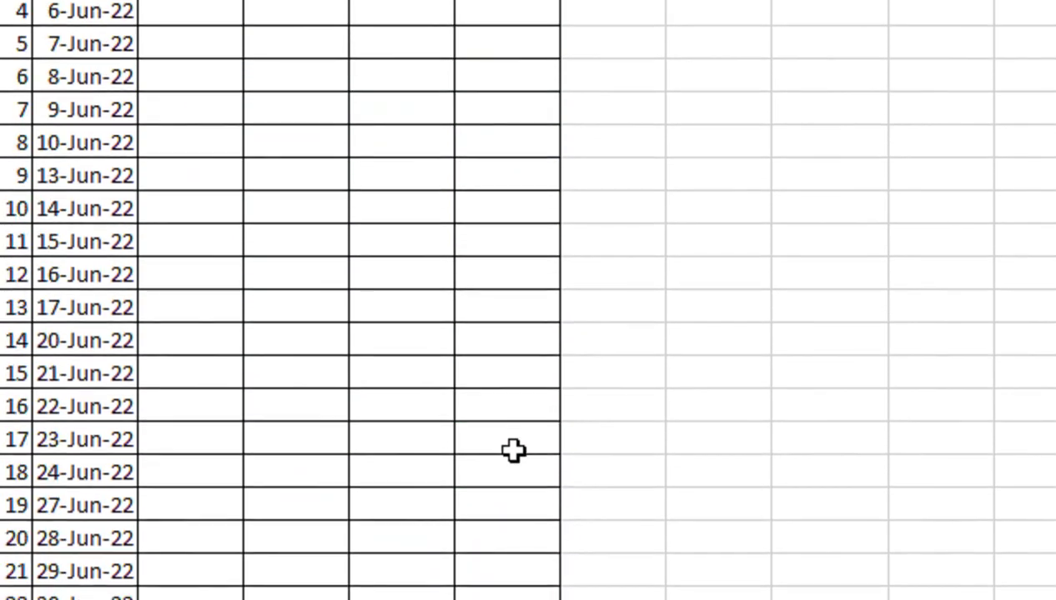
key(alt+equal)
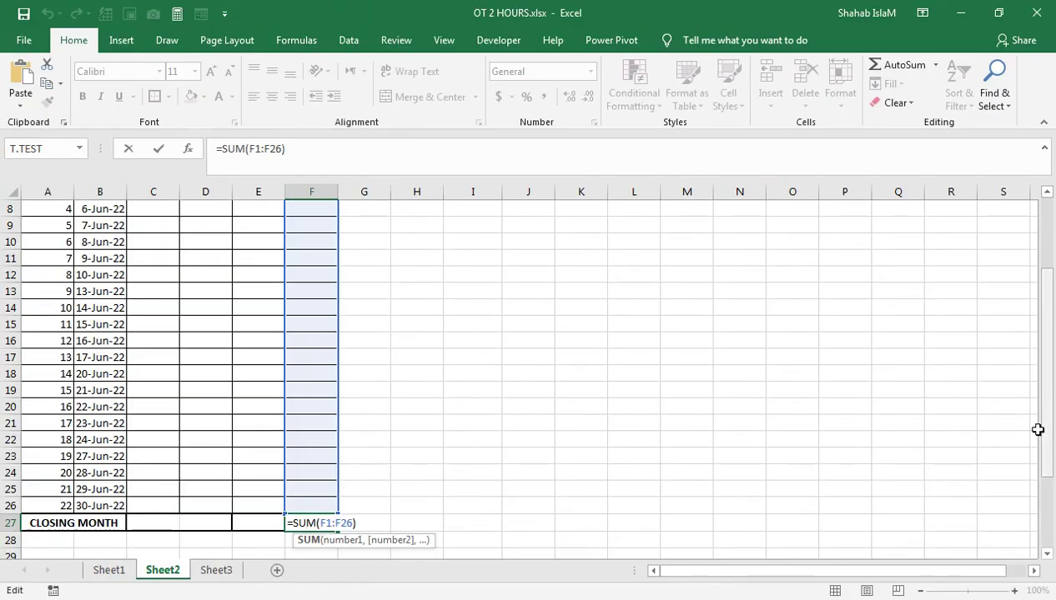
drag(1041, 432, 1042, 267)
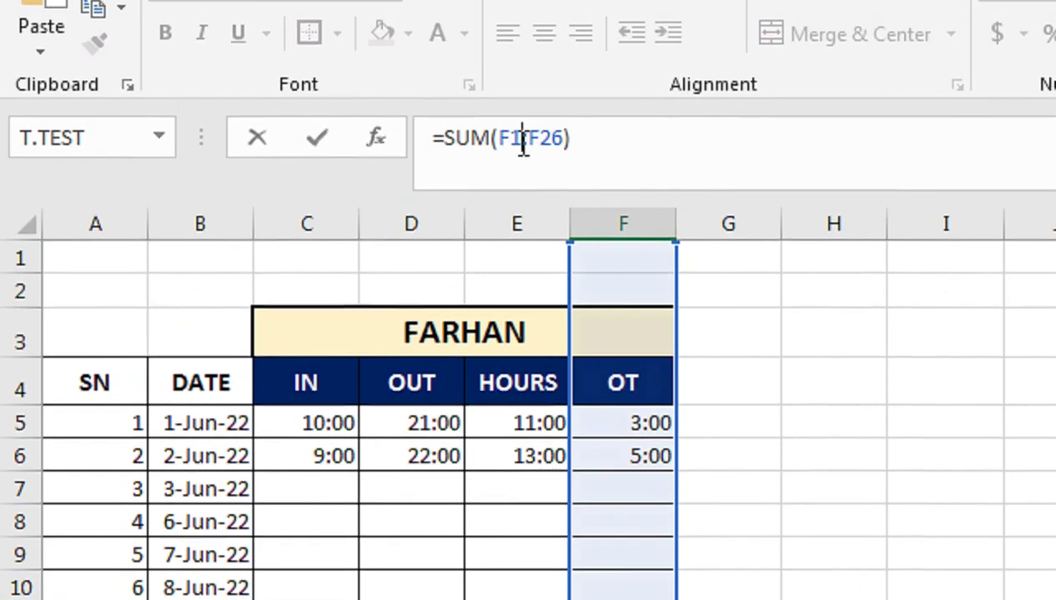
click(522, 137)
key(BackSpace)
text(5)
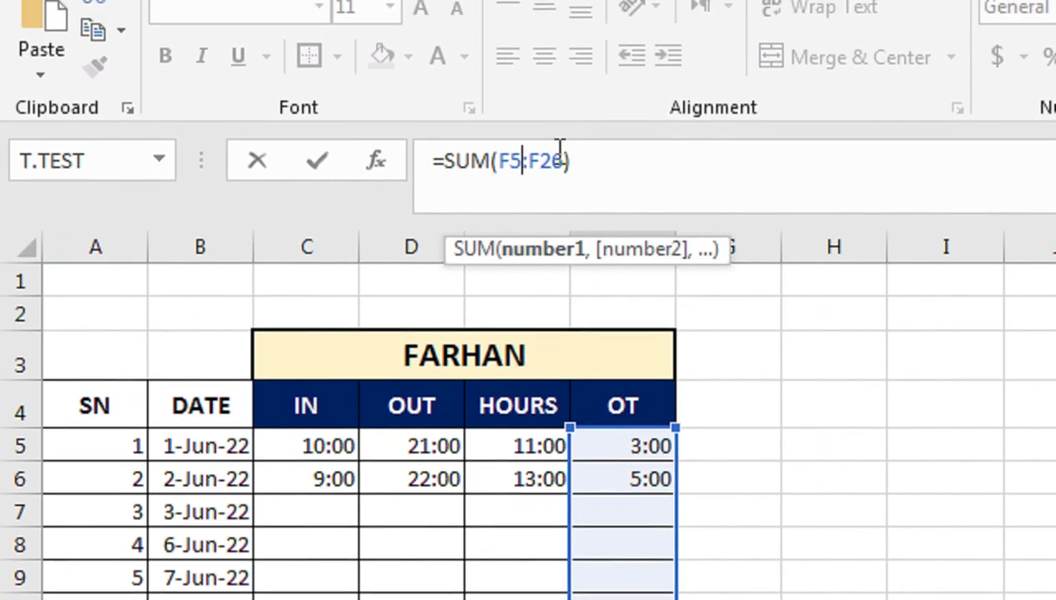
key(Return)
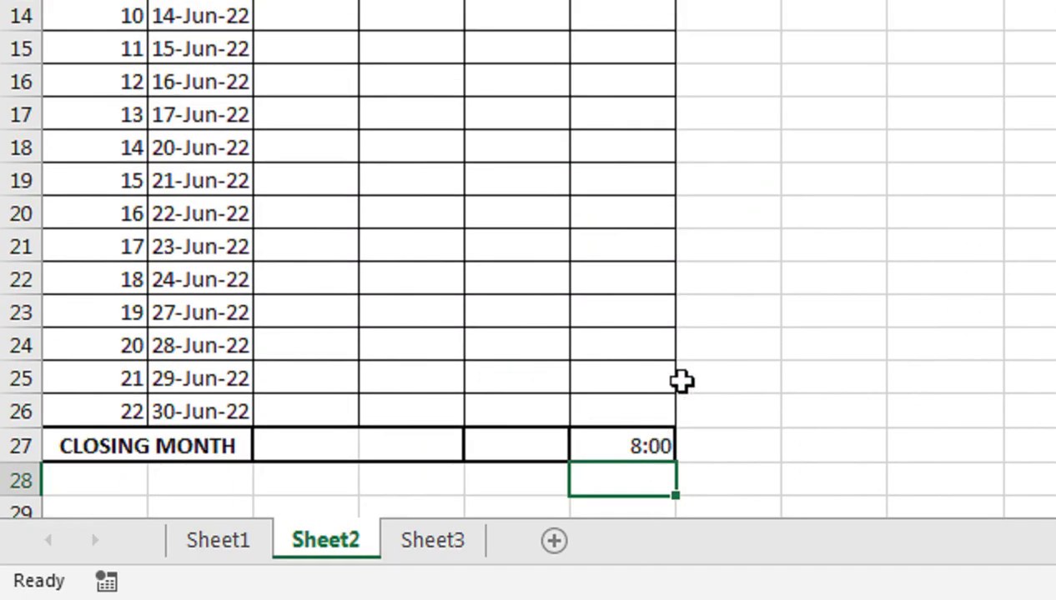
Step: Format the F27 OT total as h:mm so it shows 8:00
click(625, 442)
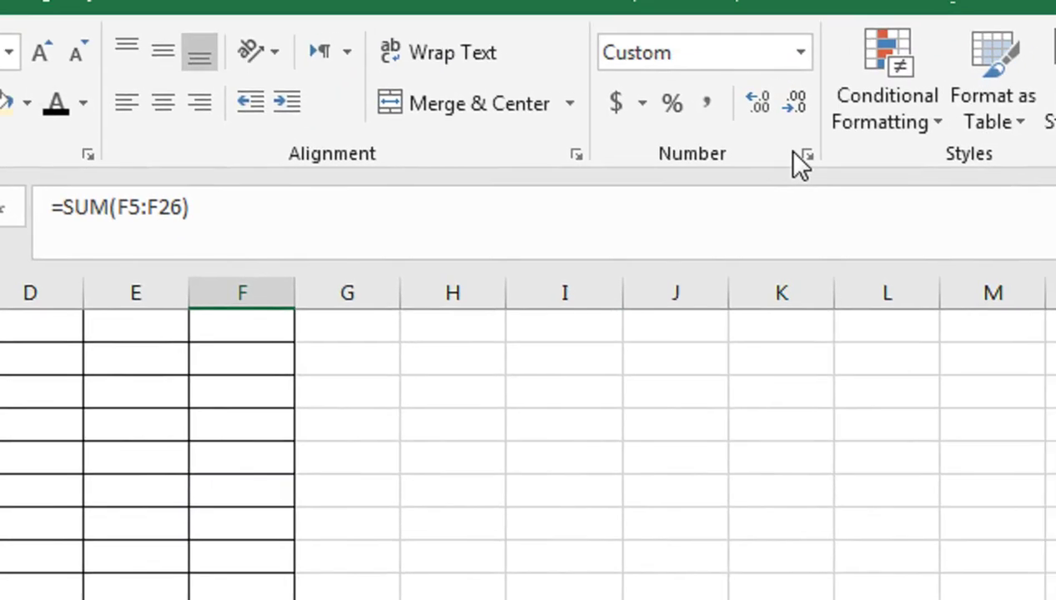
click(805, 155)
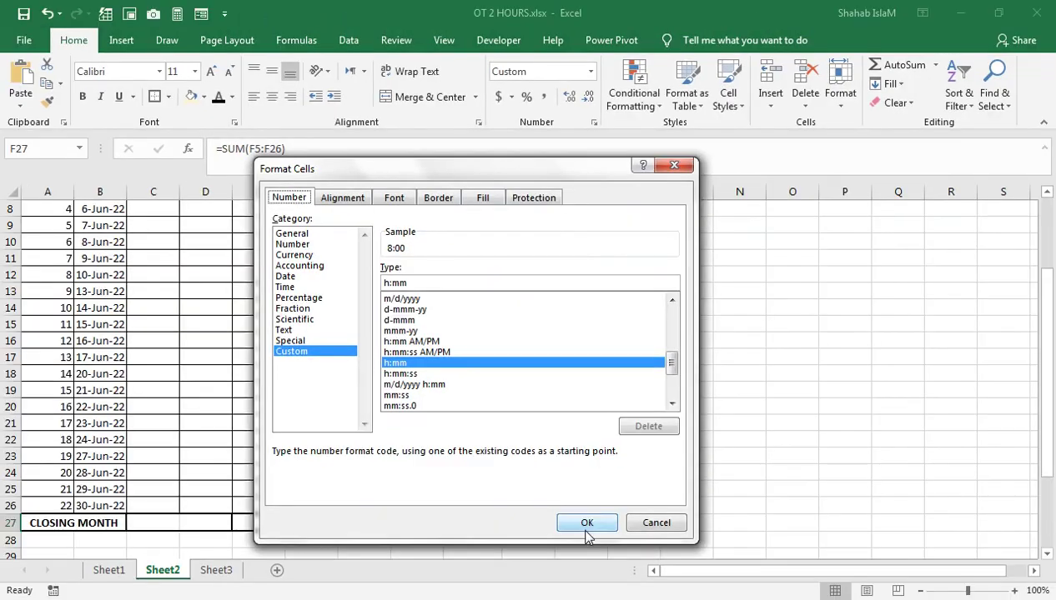
click(584, 524)
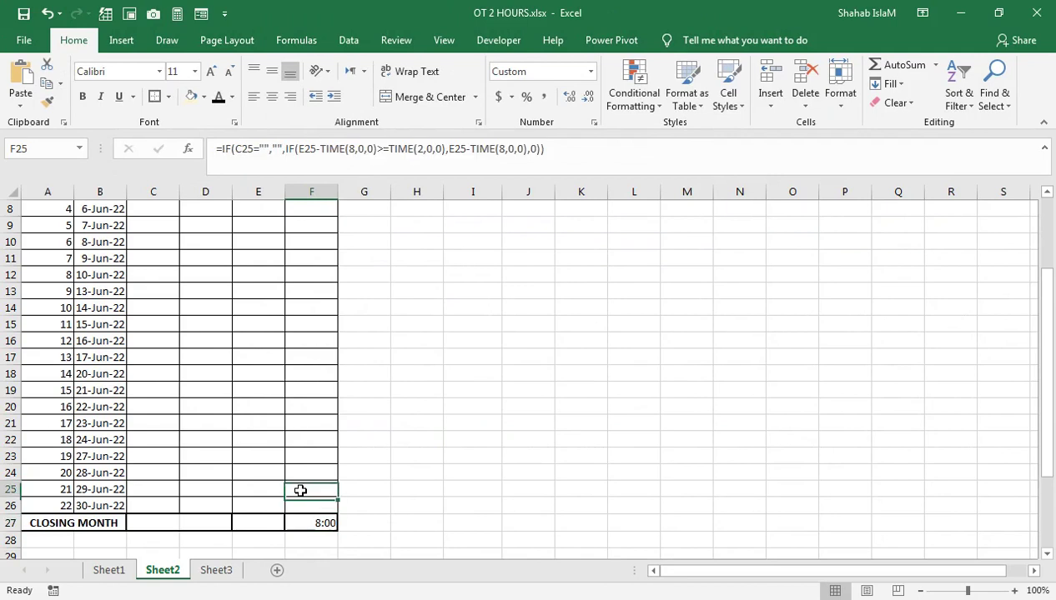
key(ctrl+Up)
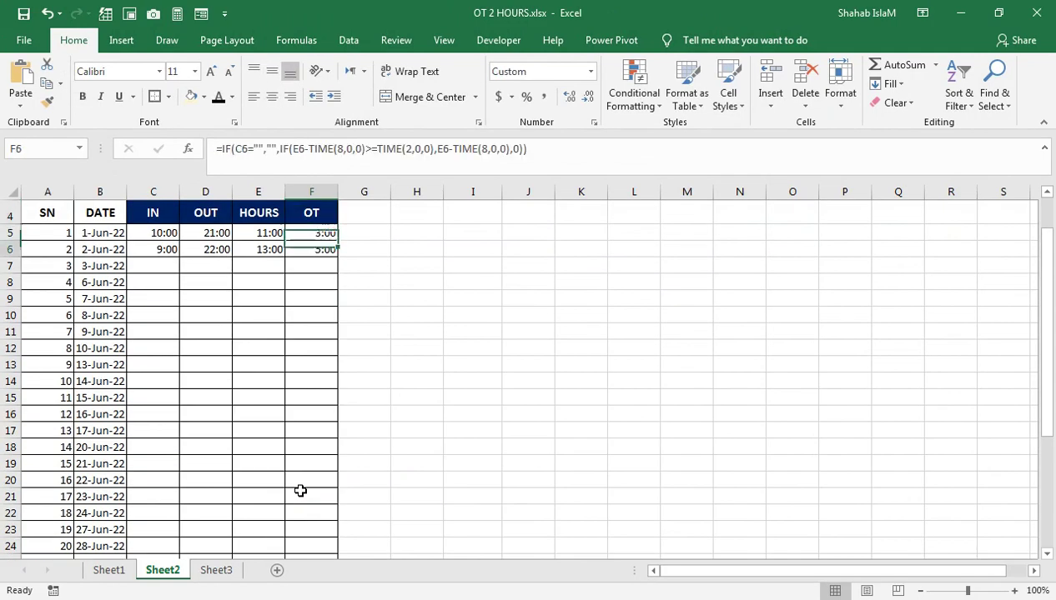
Step: Enter =SUM(E5:E26) in E27 to total the HOURS column
key(Left)
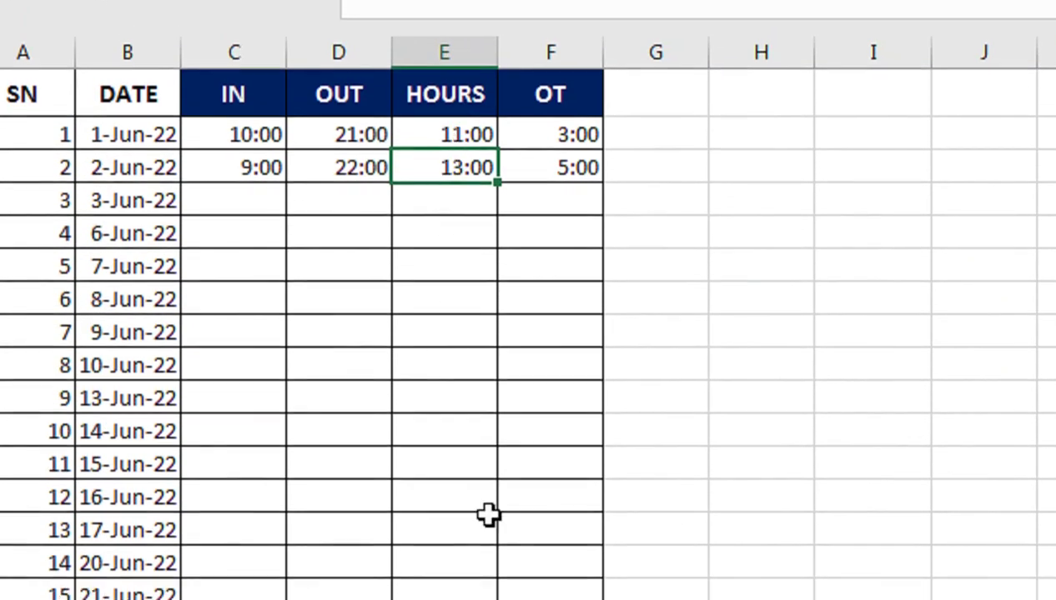
mouse_move(444, 581)
mouse_down()
mouse_move(479, 482)
mouse_move(474, 452)
mouse_up()
click(474, 450)
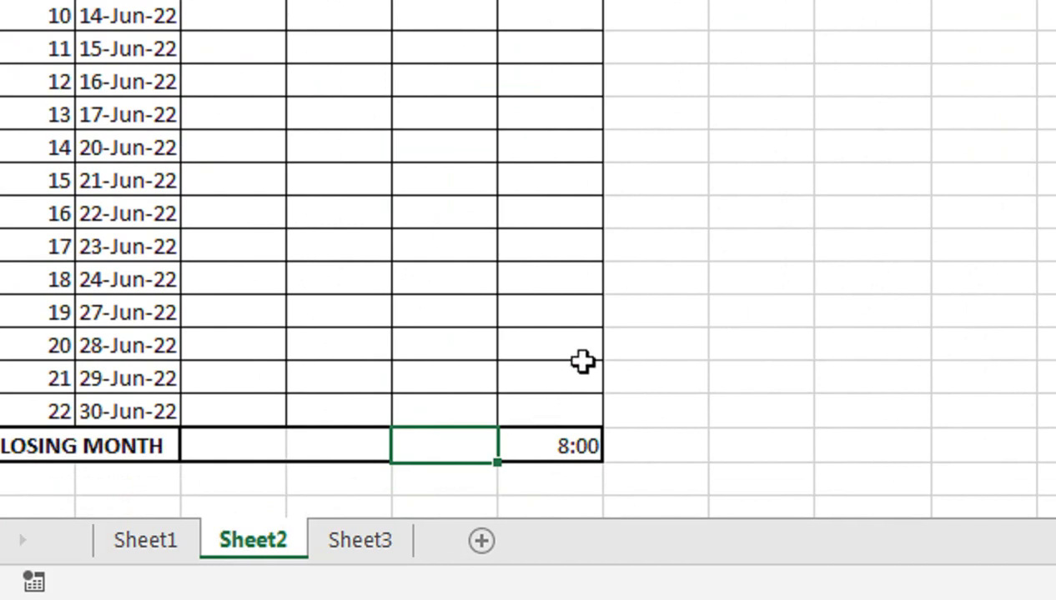
text(=SUM()
key(Up)
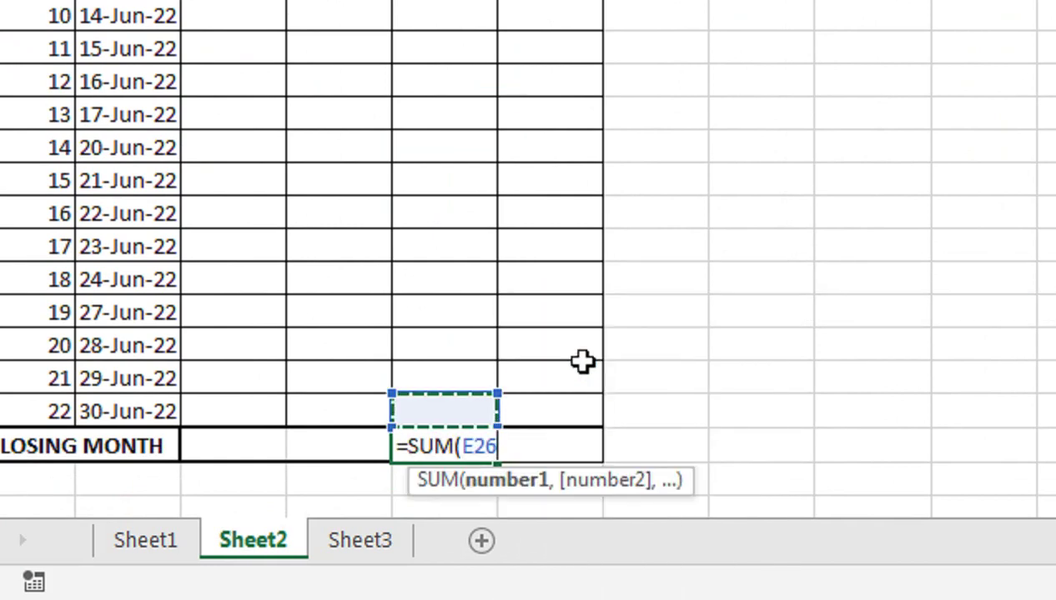
key(shift+Up)
key(shift+Up)
key(shift+Up)
key(shift+Up)
key(shift+Up)
key(shift+Up)
key(shift+Up)
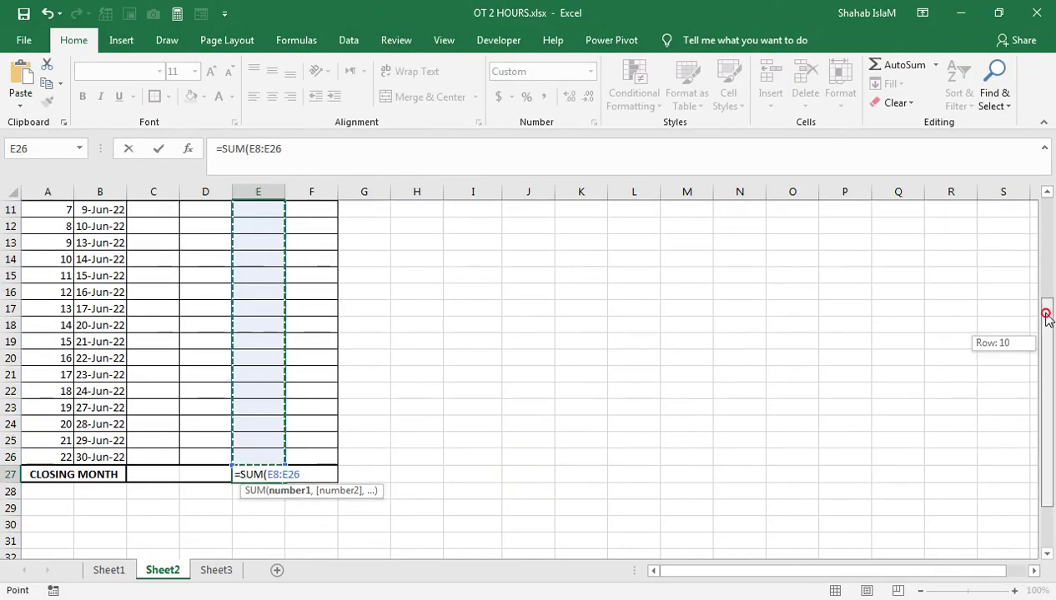
drag(1049, 317, 1039, 242)
drag(551, 344, 552, 281)
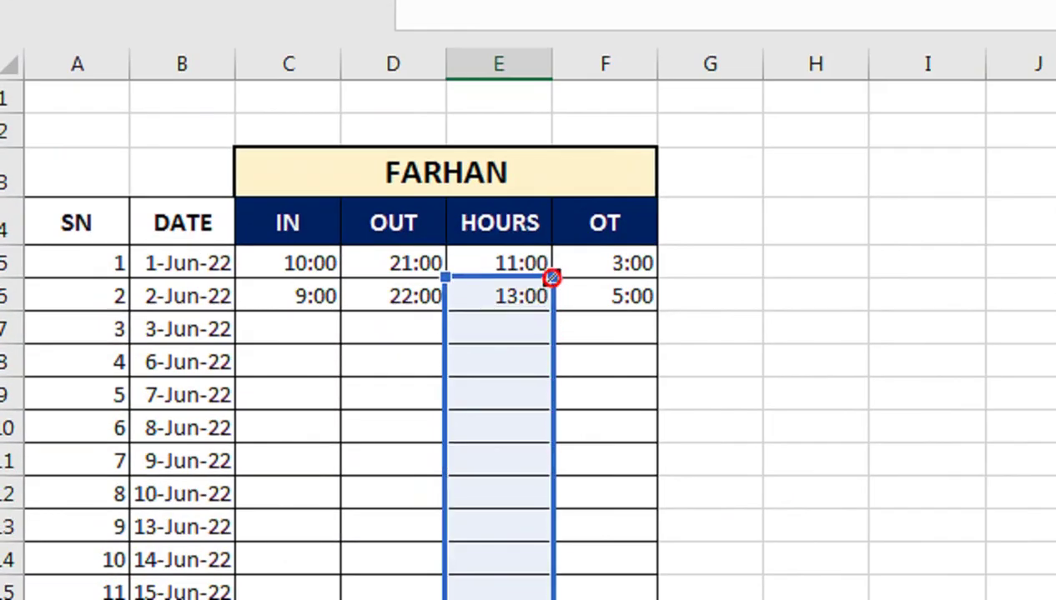
drag(551, 264, 556, 262)
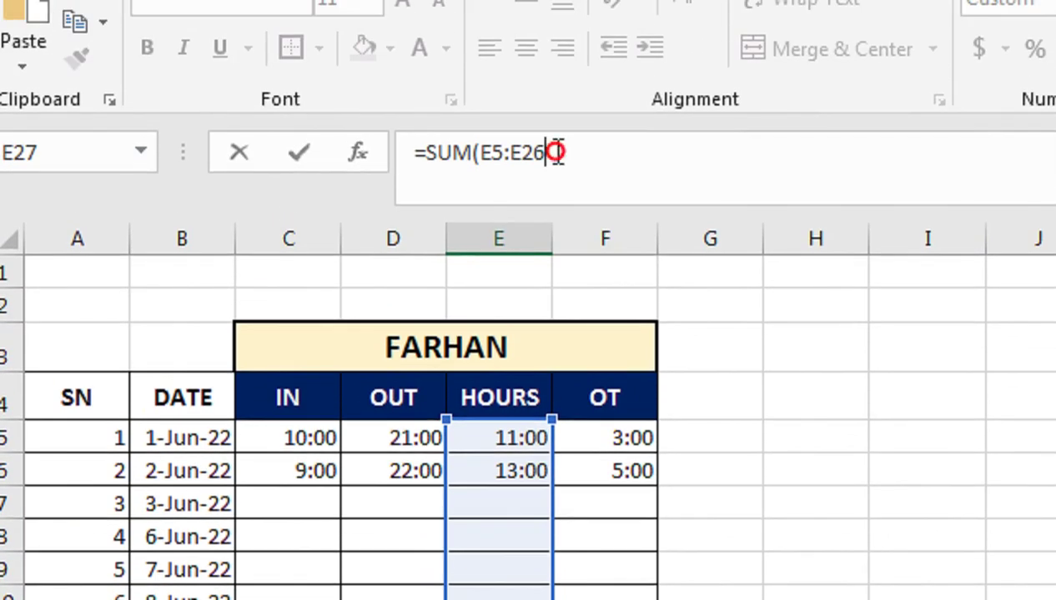
click(555, 152)
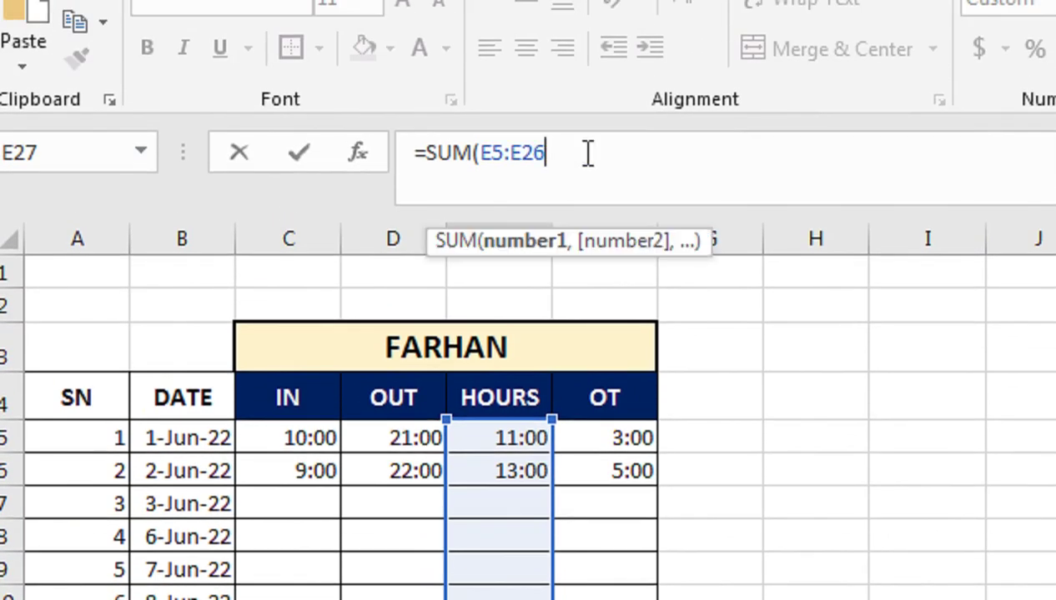
text())
key(Return)
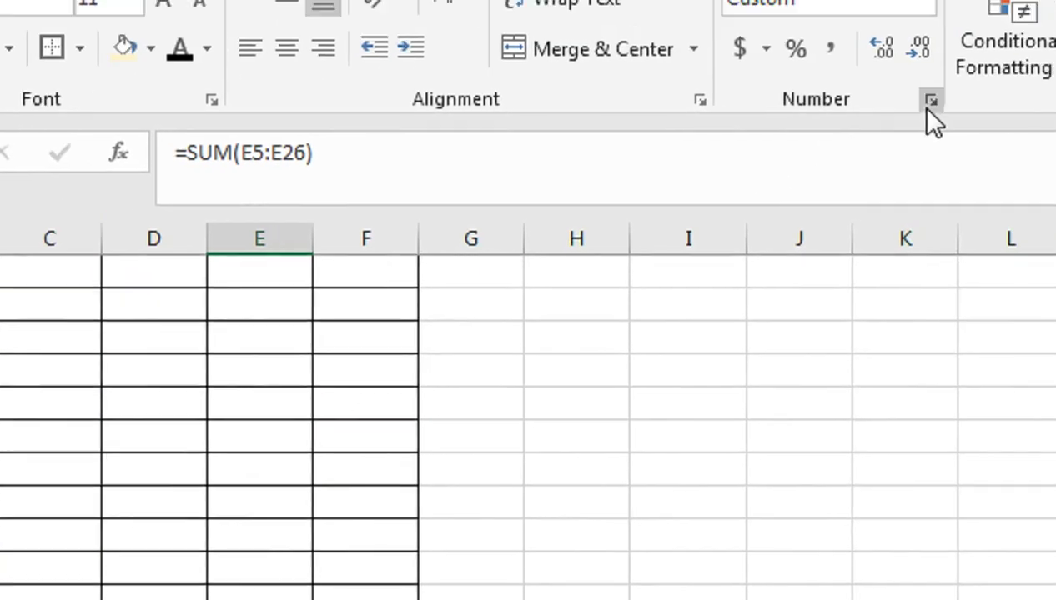
Step: Give the E27 HOURS total the custom [h]:mm format so it reads 24:00
click(808, 147)
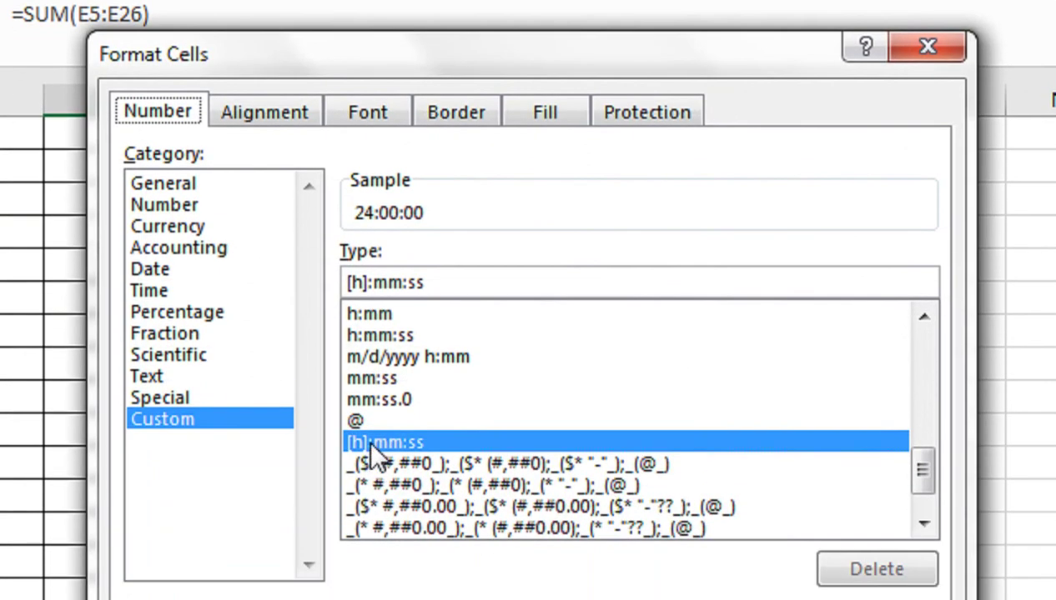
click(372, 447)
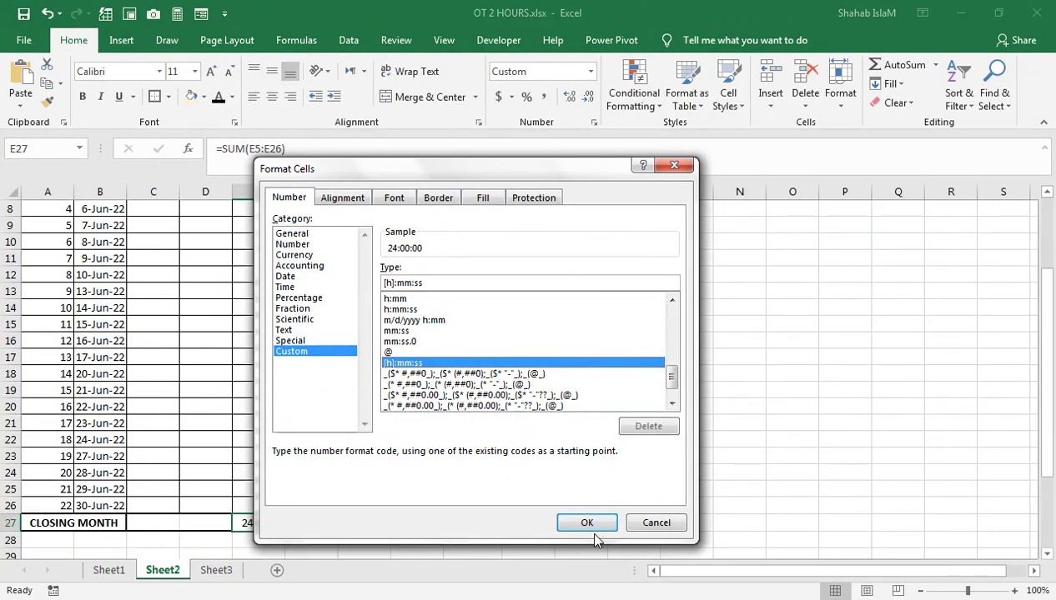
click(587, 523)
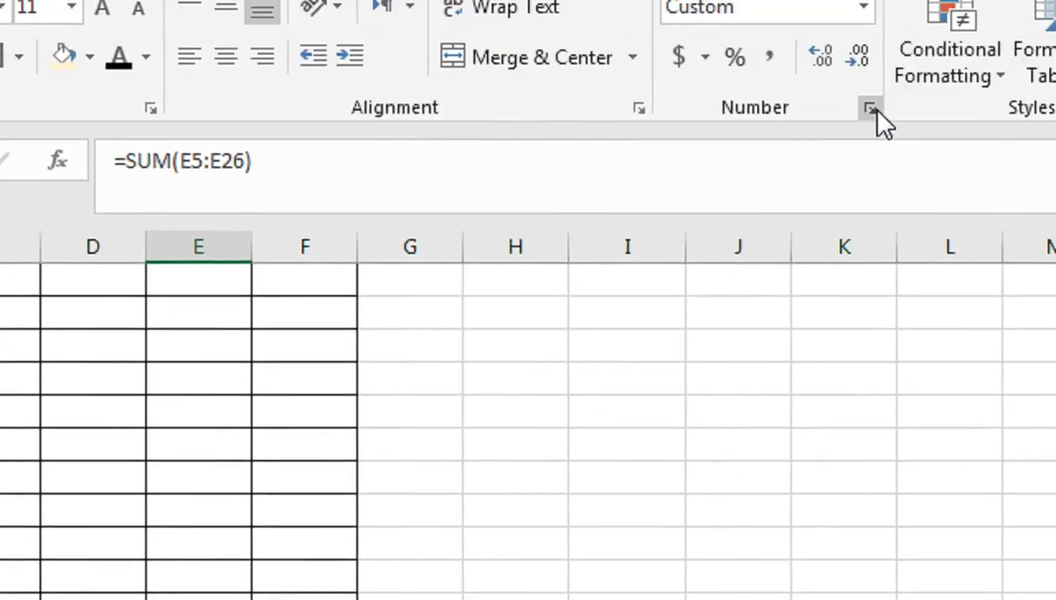
click(870, 109)
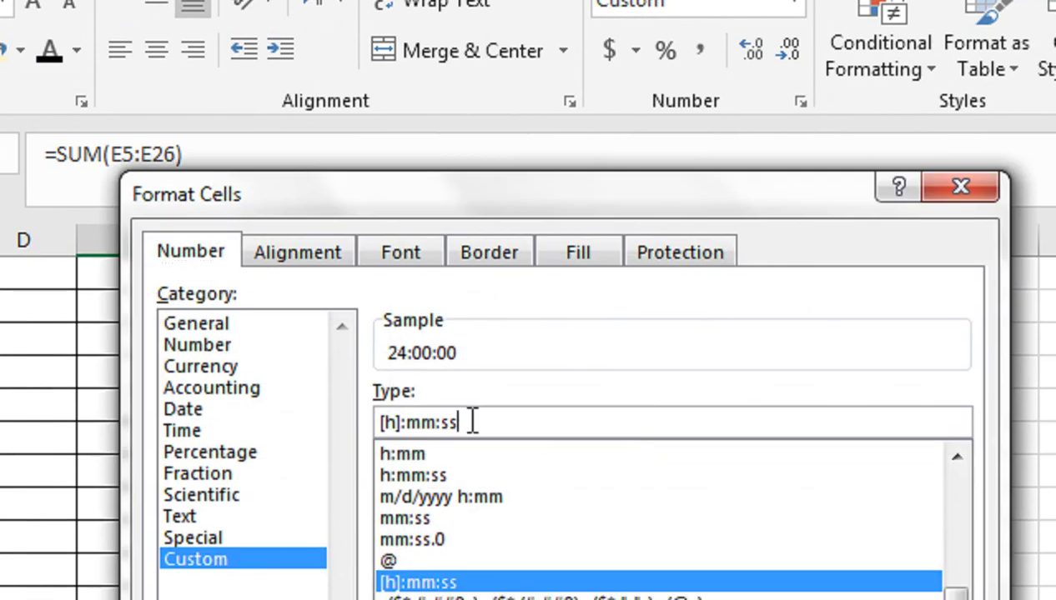
key(BackSpace)
key(BackSpace)
key(BackSpace)
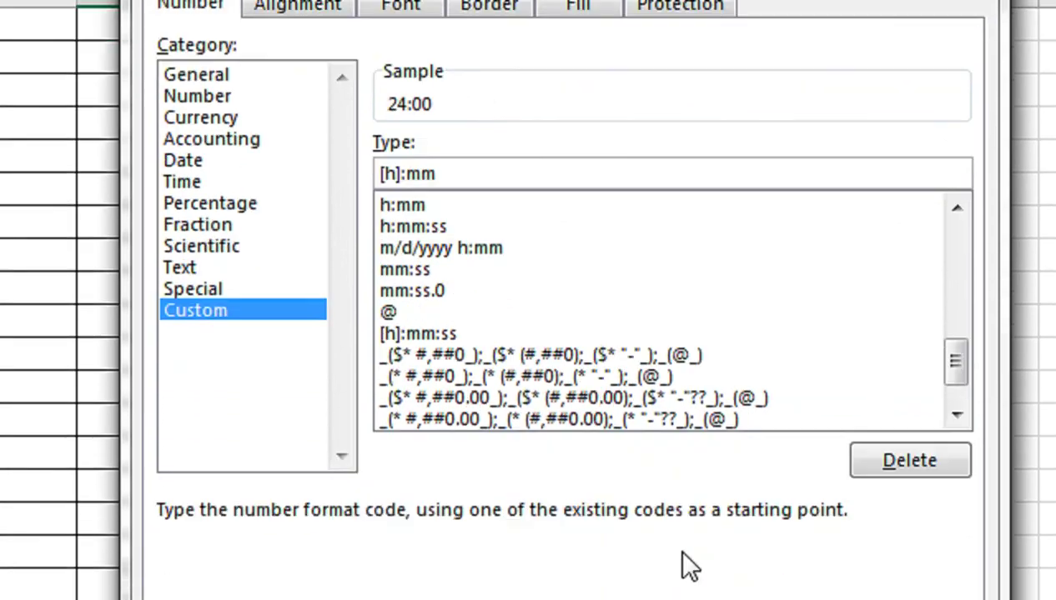
click(776, 597)
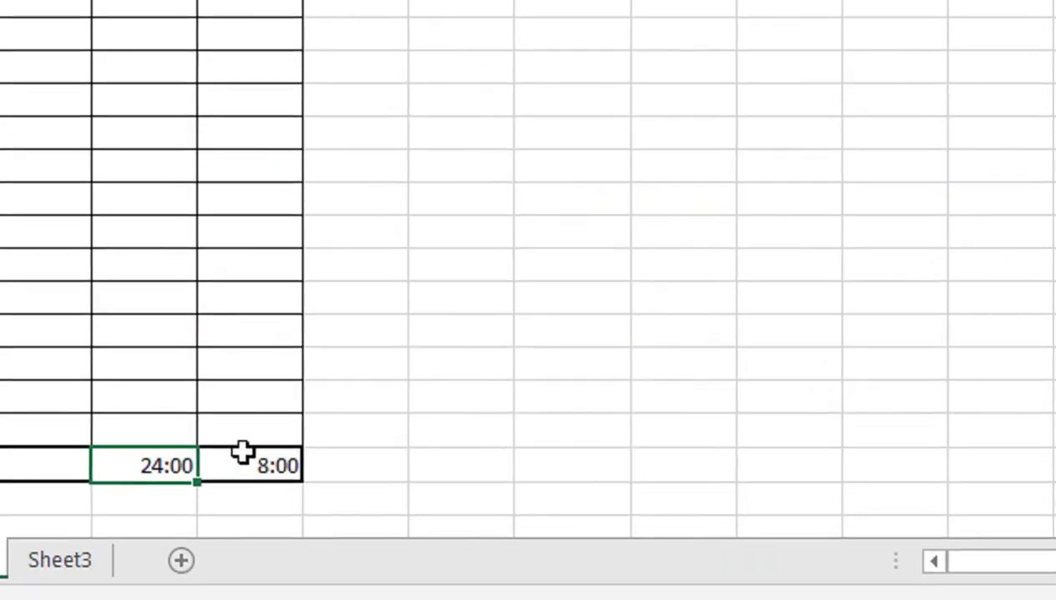
click(373, 131)
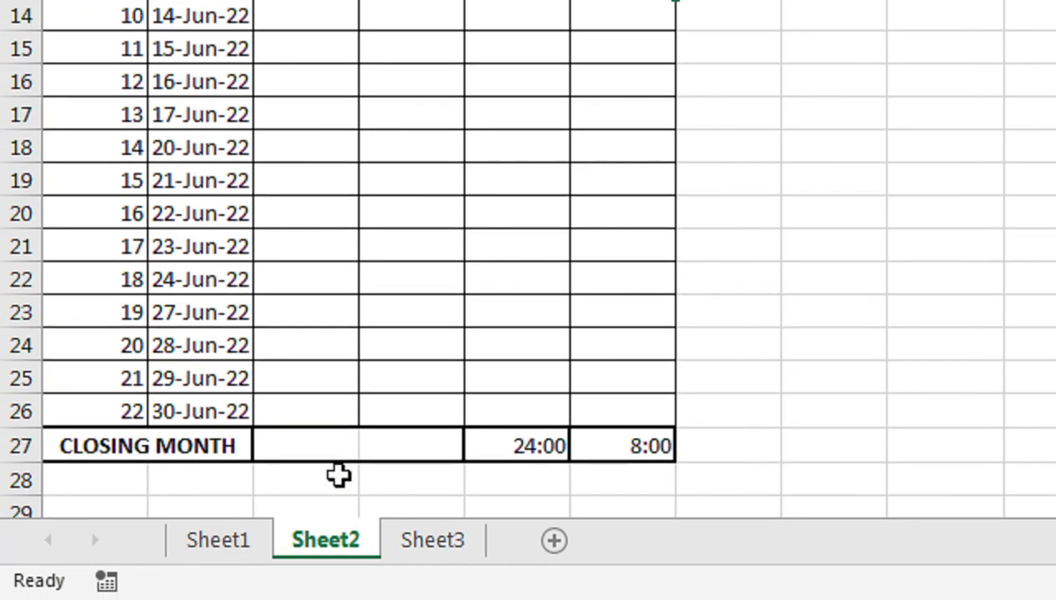
click(200, 469)
Step: Count the 22 working days in B28 with a COUNT formula over the SN column
text(CO)
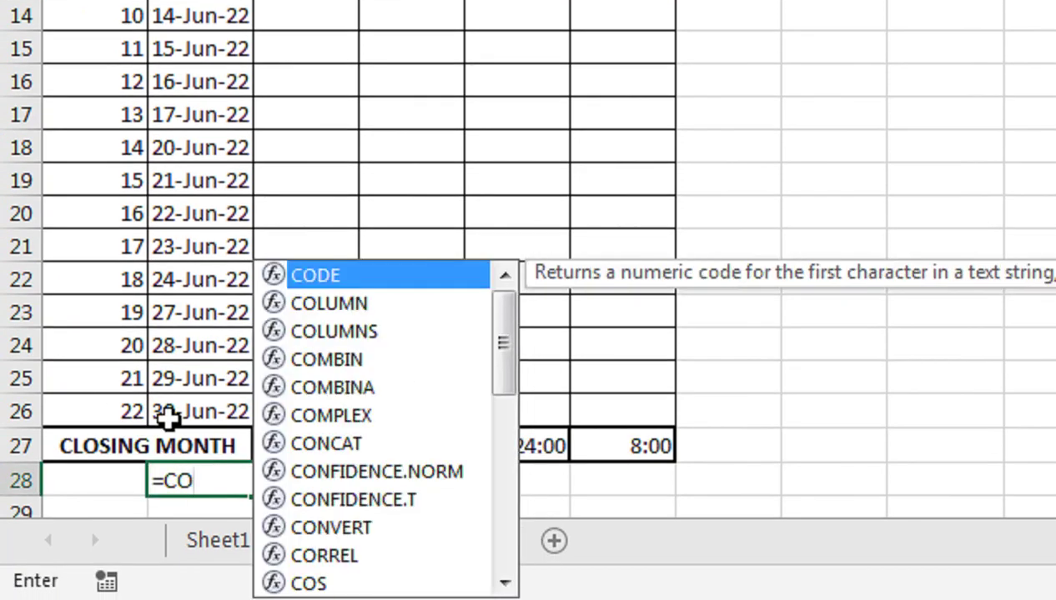
text(UNT()
click(167, 420)
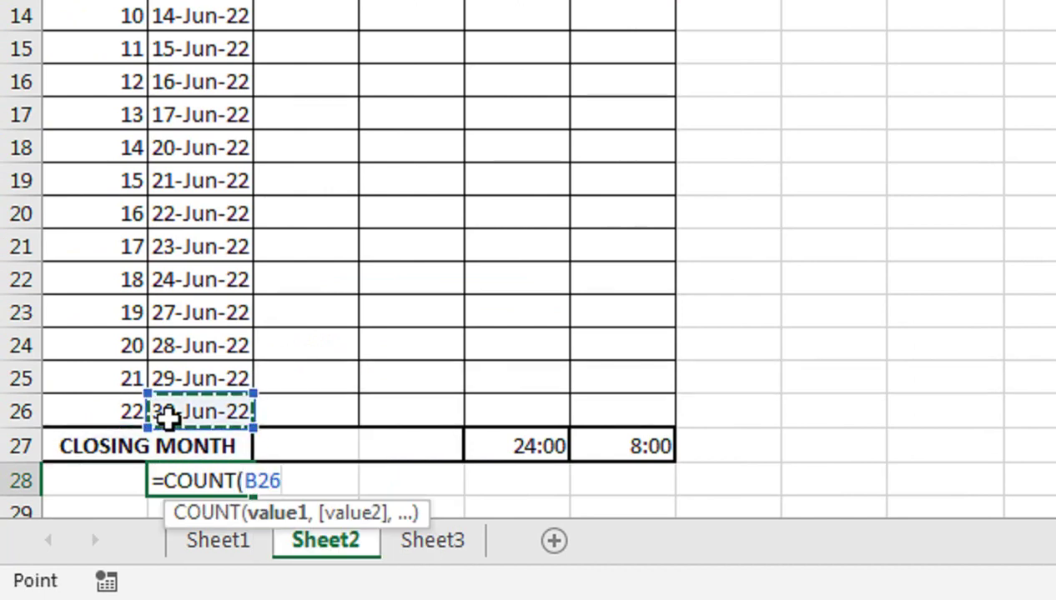
key(Left)
key(shift+Up)
drag(167, 417, 166, 420)
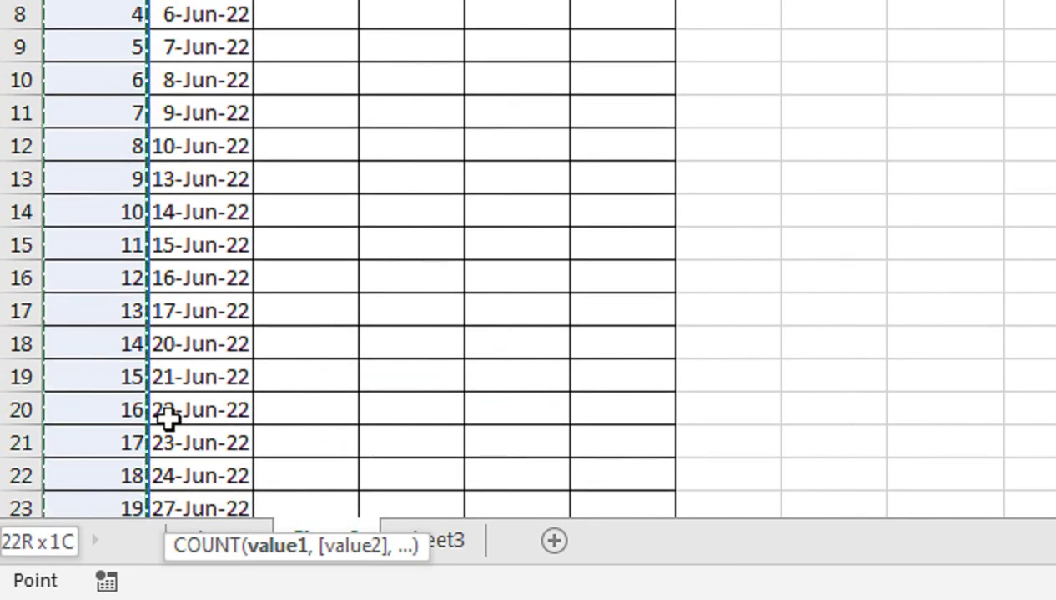
drag(166, 419, 167, 420)
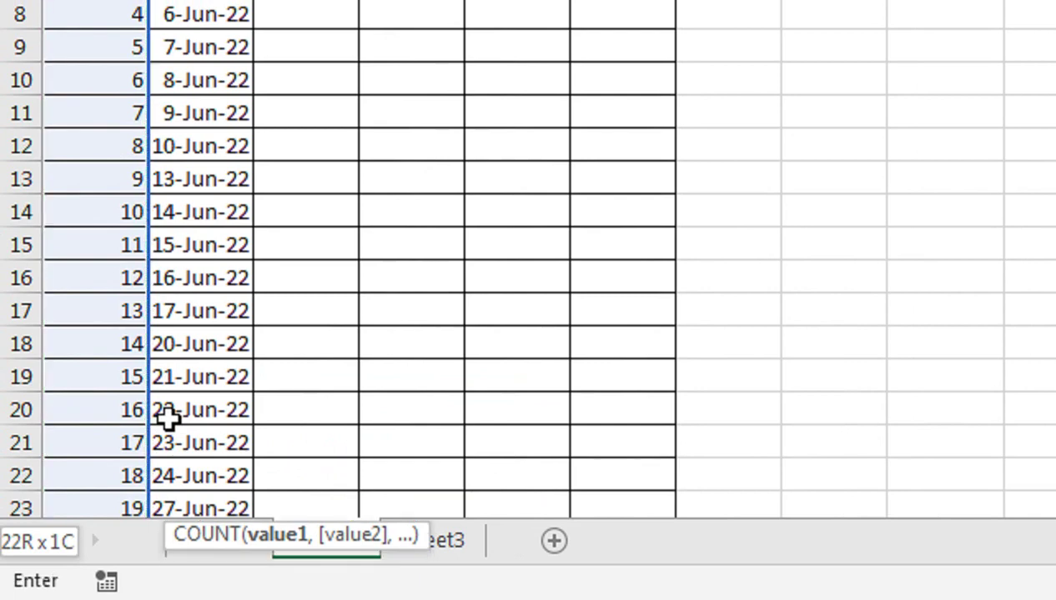
key(Return)
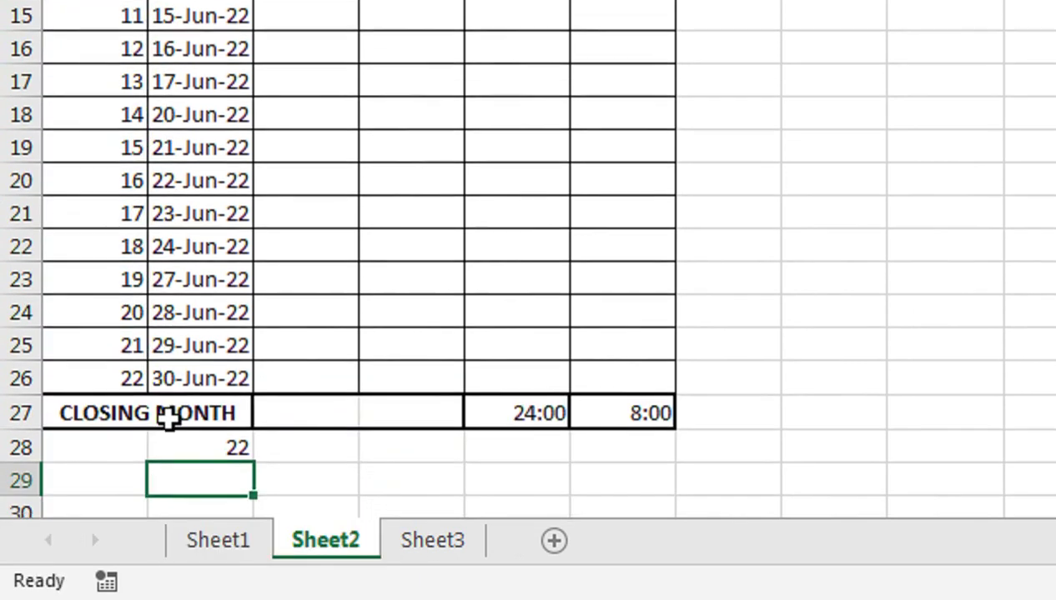
text(=)
Step: Multiply the 22 days by 8 in B29 to get 176 hours
key(Up)
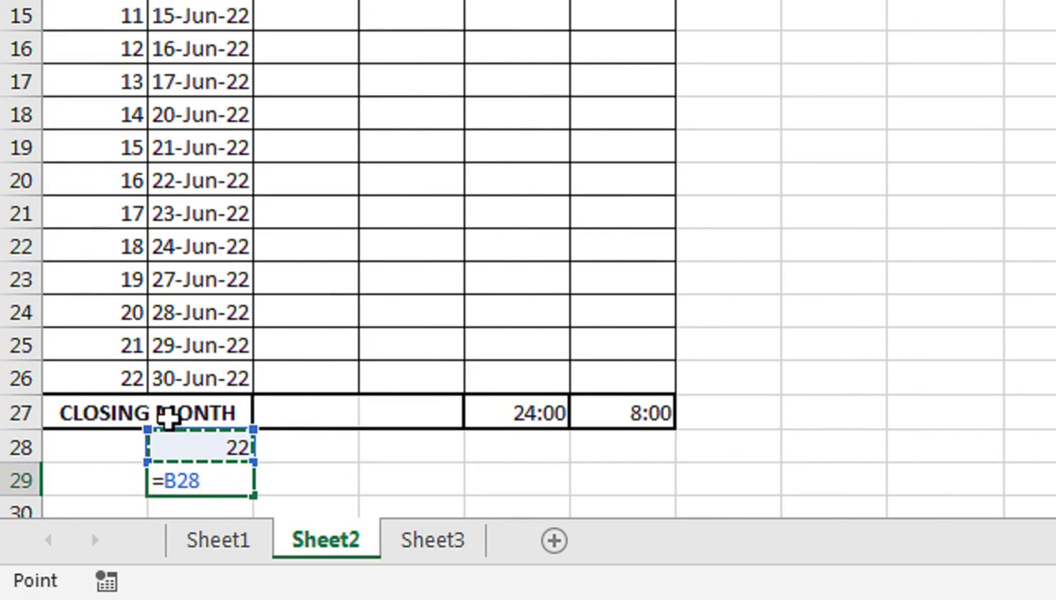
text(*)
key(Return)
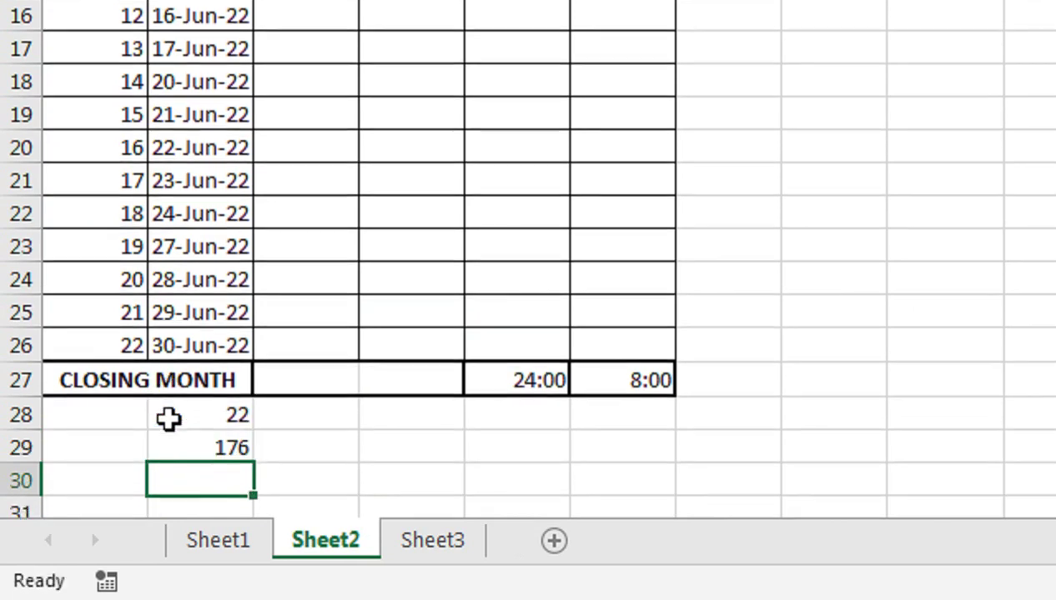
key(Up)
Step: Compare the 176 result with the closing HOURS and OT totals in row 27
key(Right)
key(Right)
key(Right)
key(Up)
key(Up)
key(Right)
key(Left)
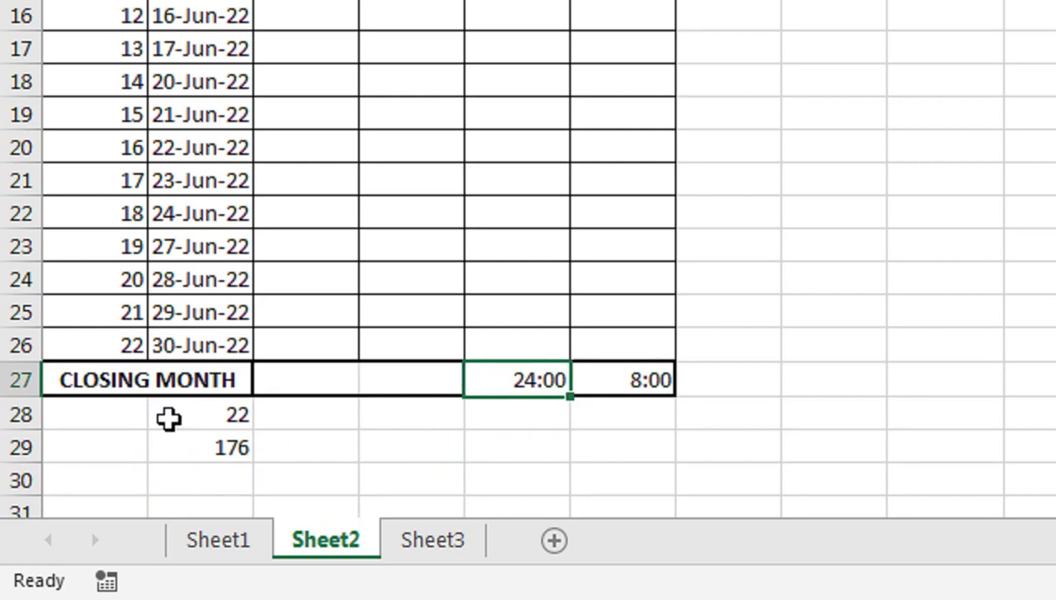
key(Down)
key(Down)
key(Left)
key(Left)
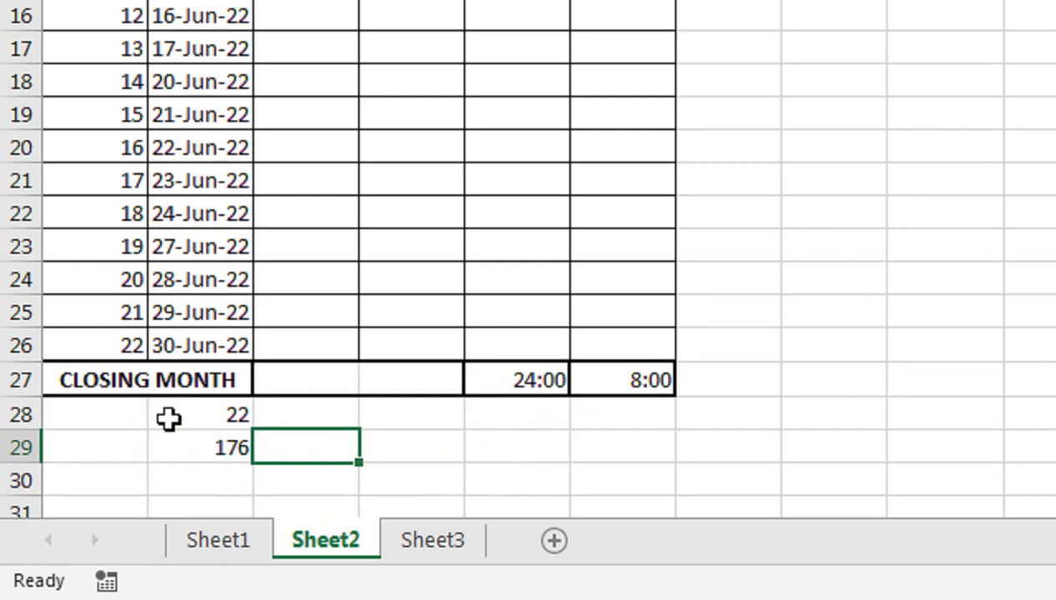
key(Left)
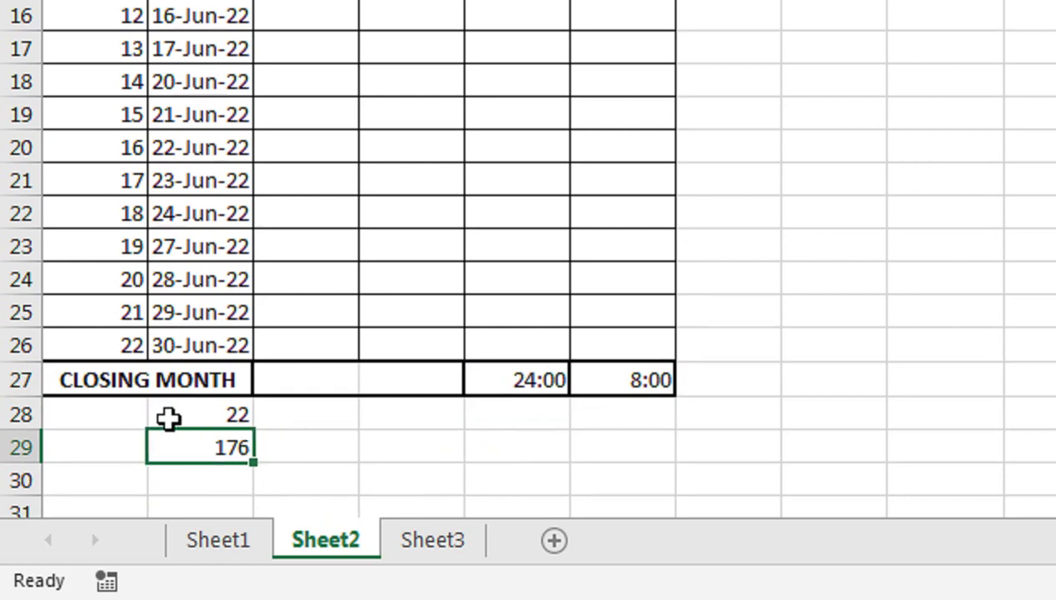
click(168, 418)
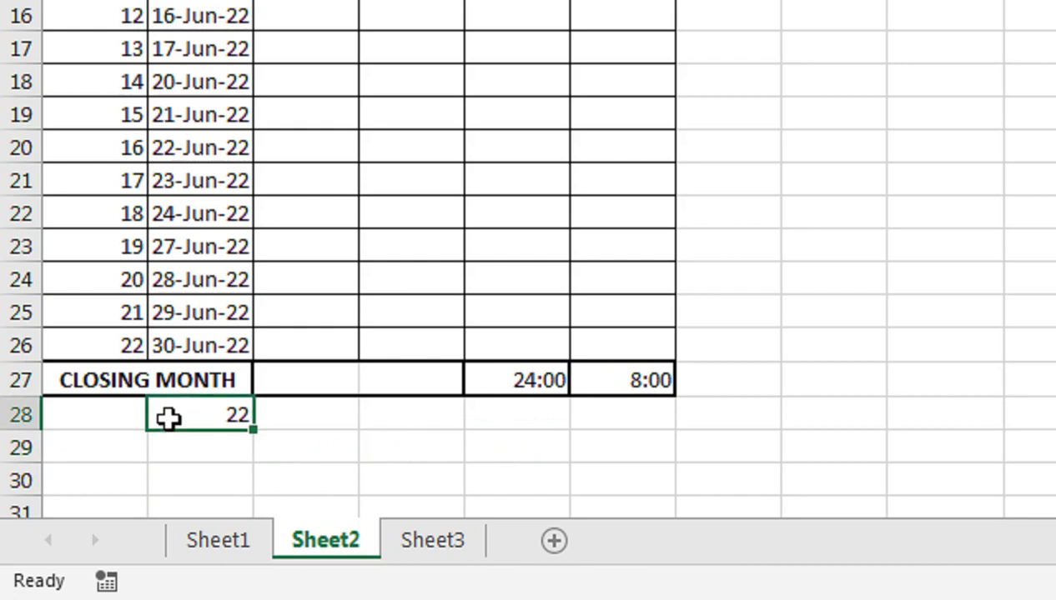
key(Right)
key(Right)
key(Right)
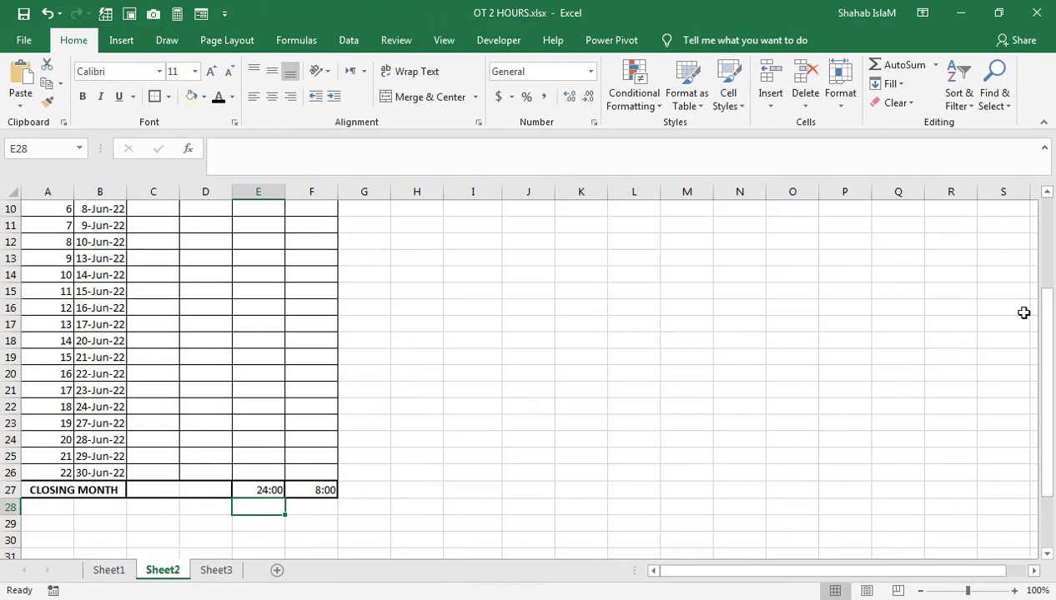
Step: Undo a trial copy of FARHAN's block, then clear his sample IN, OUT and HOURS values
drag(1046, 341, 1048, 246)
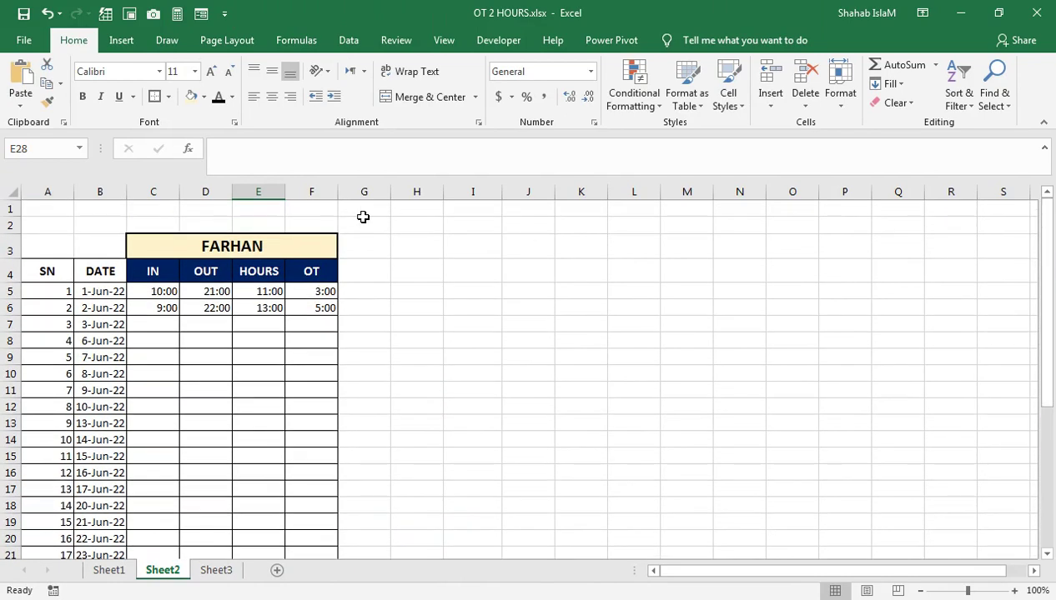
click(209, 250)
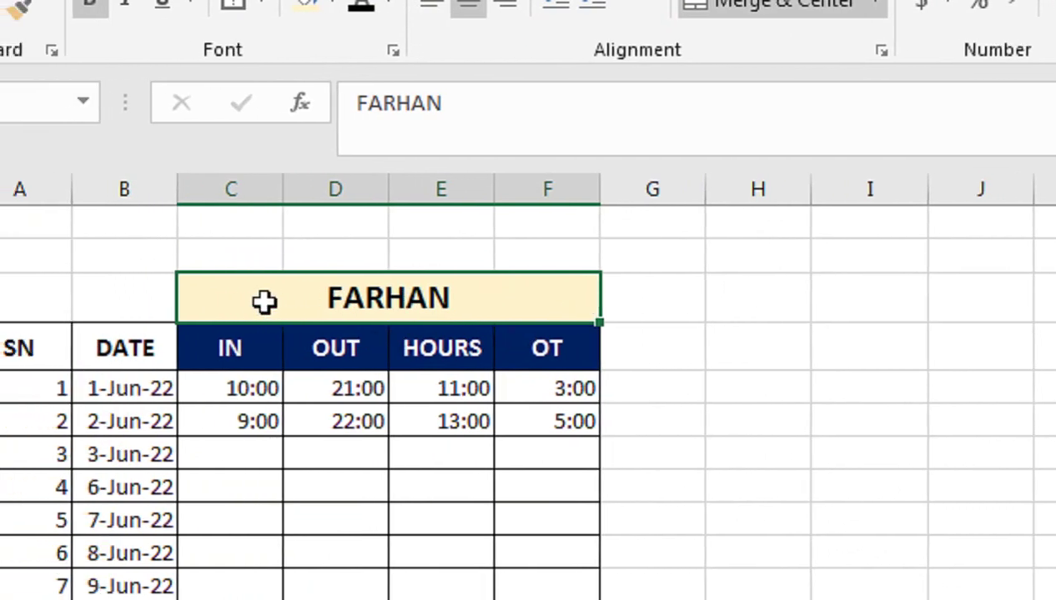
mouse_move(267, 303)
mouse_down()
mouse_move(481, 490)
mouse_move(567, 467)
mouse_up()
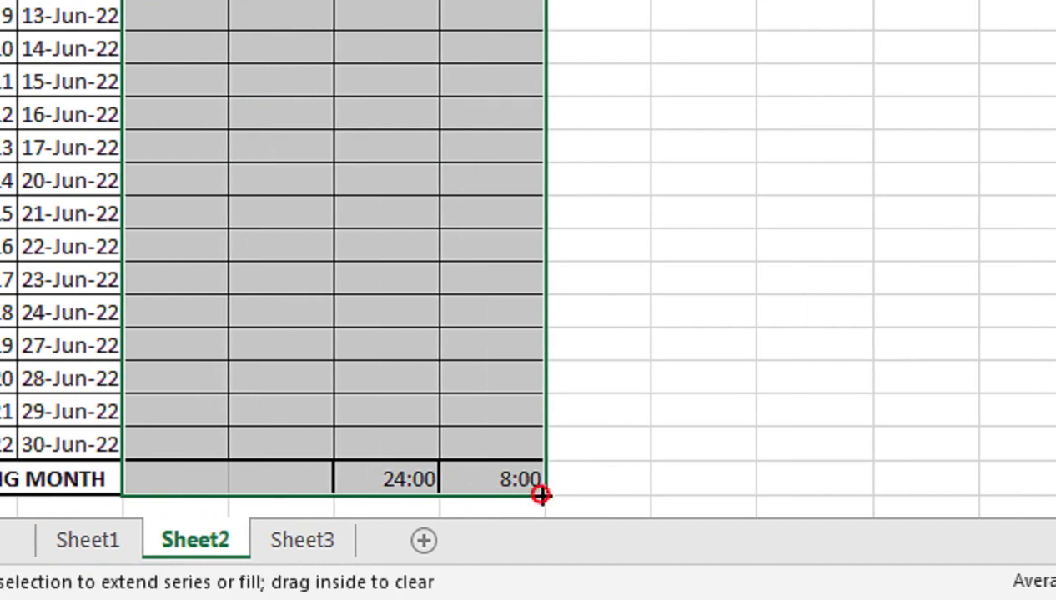
drag(543, 492, 784, 488)
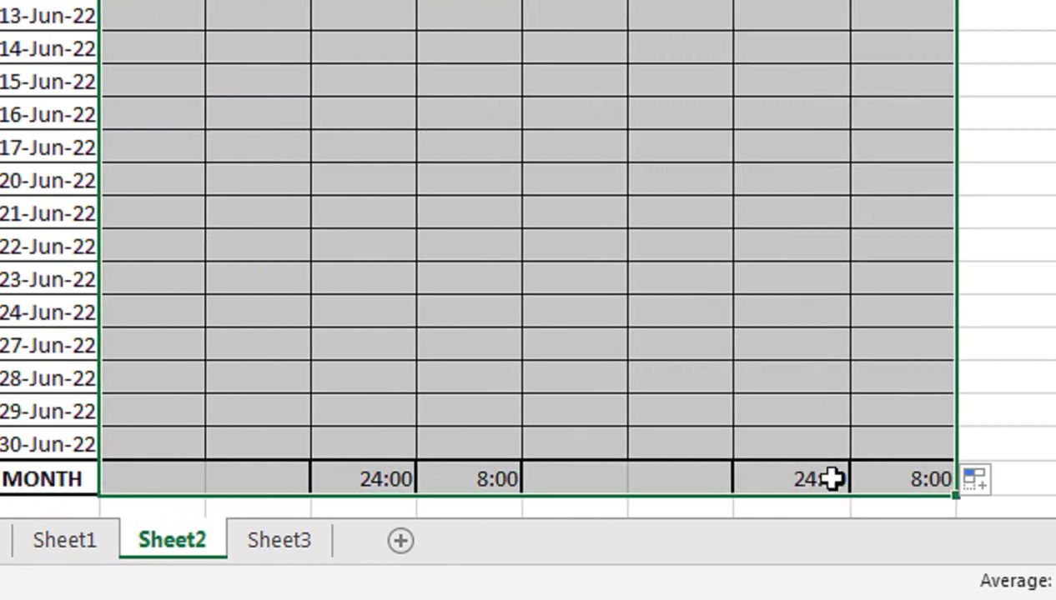
key(ctrl+z)
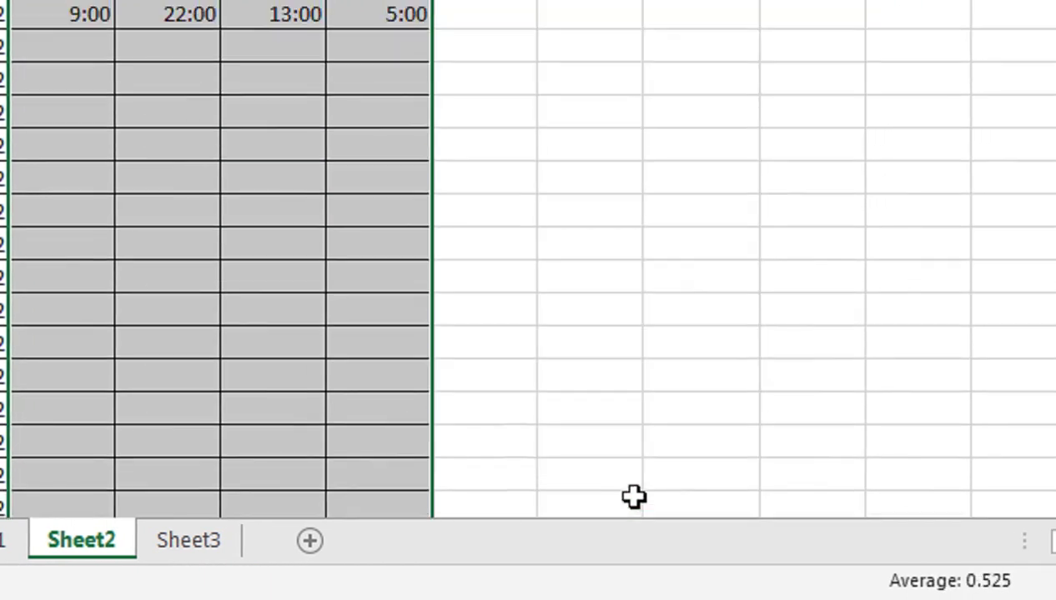
scroll(229, 55, up, 3)
drag(238, 140, 394, 171)
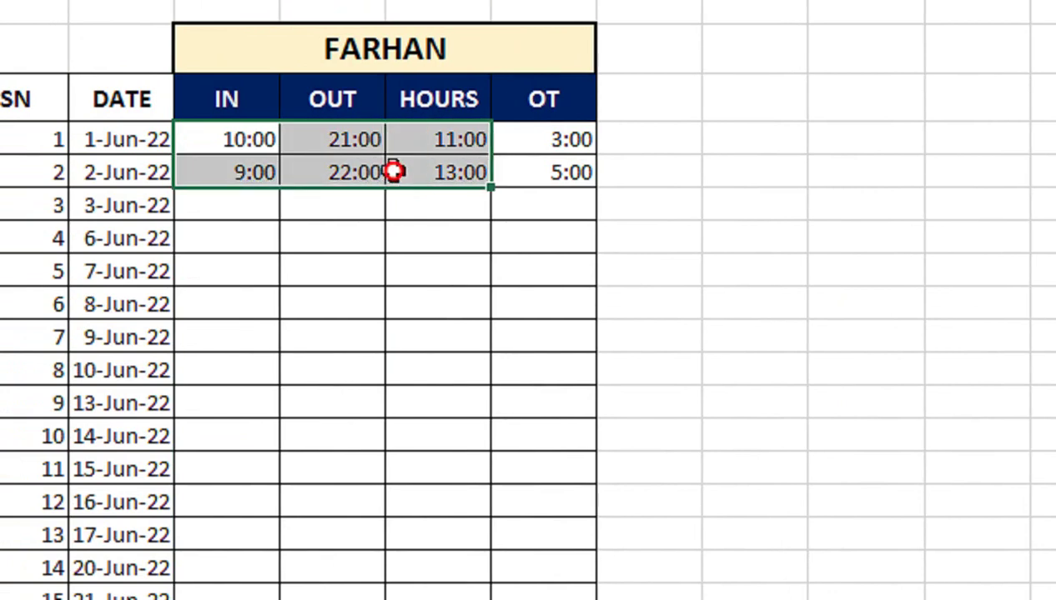
key(Delete)
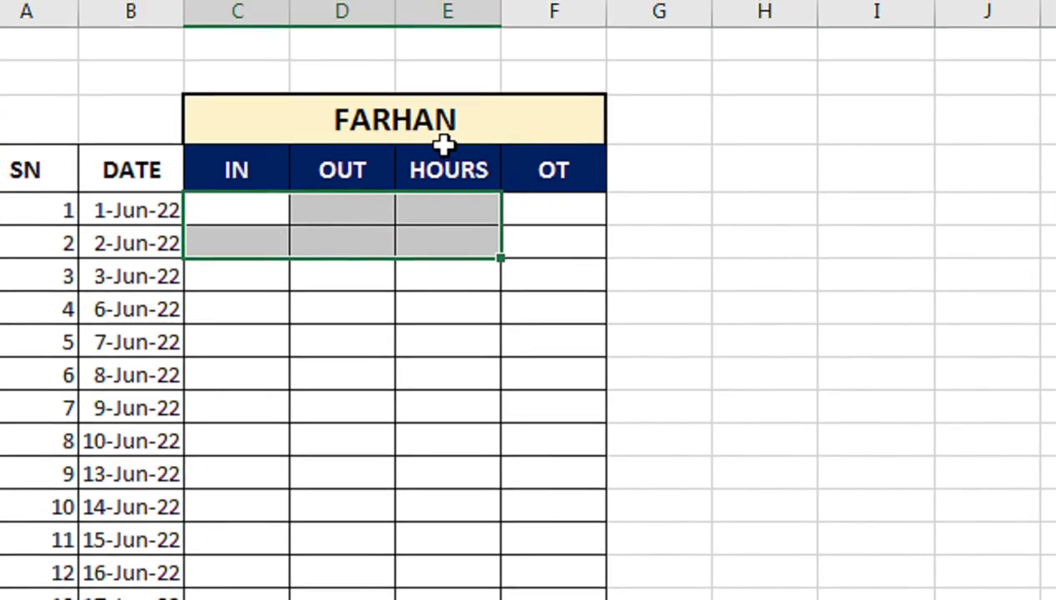
Step: Fill the emptied C3:F27 block rightwards to create blocks for further employees
drag(443, 129, 554, 441)
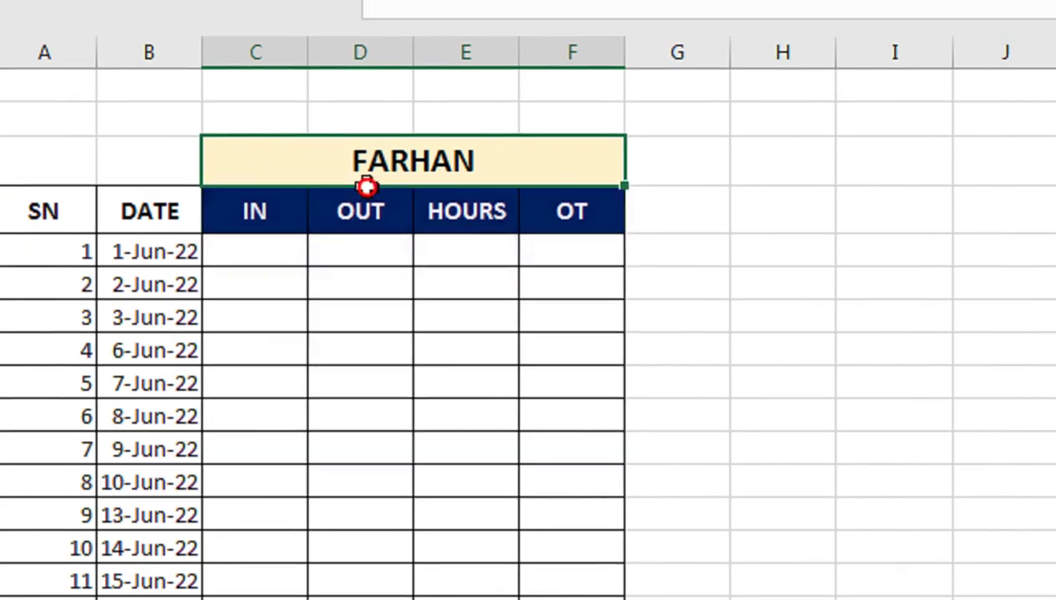
drag(365, 183, 441, 565)
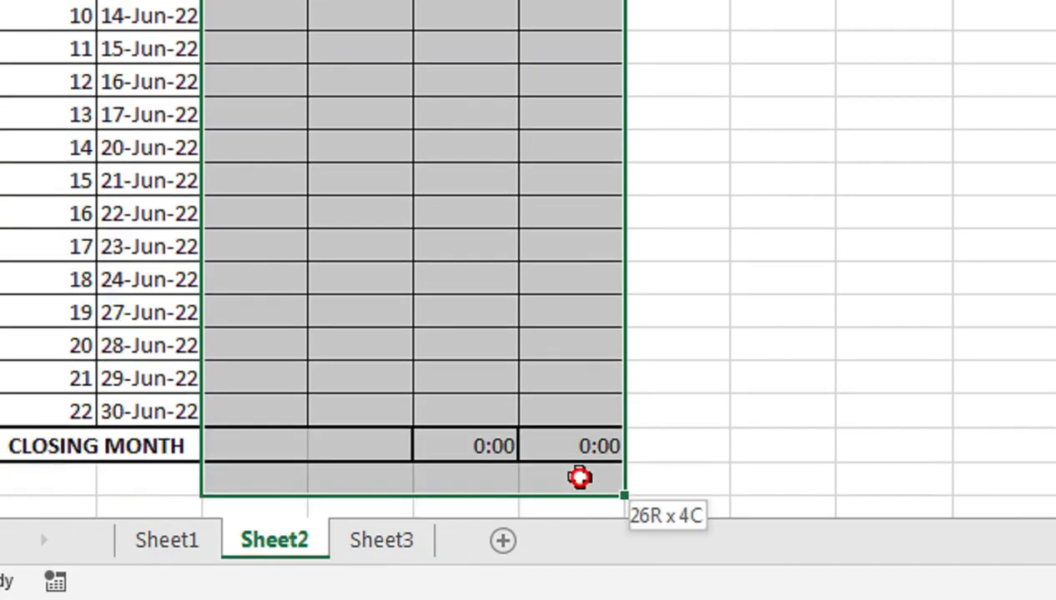
drag(568, 488, 597, 431)
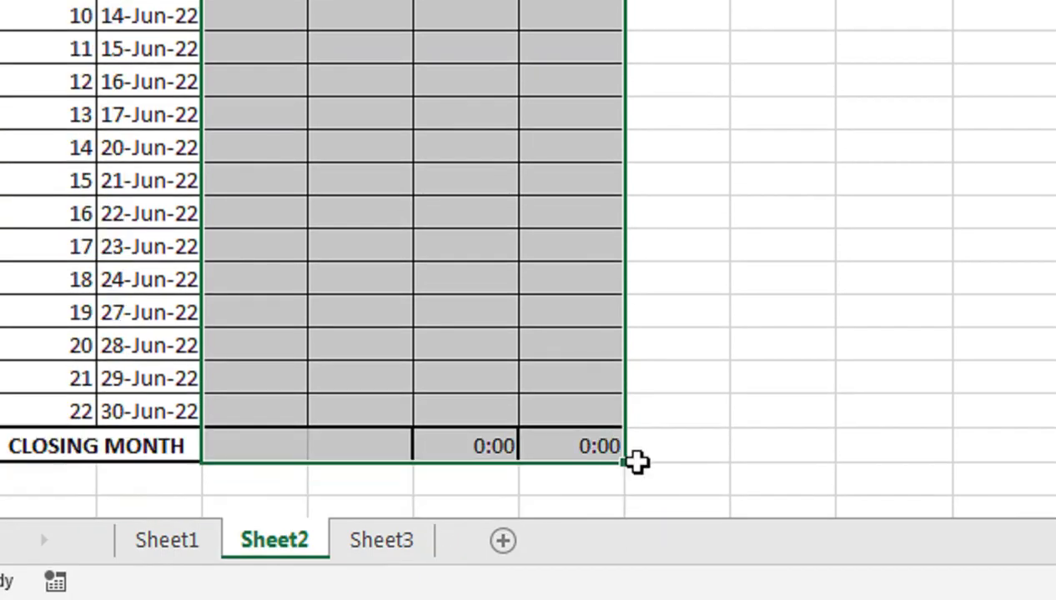
mouse_move(638, 463)
mouse_down()
mouse_move(908, 470)
mouse_move(997, 424)
mouse_move(938, 438)
mouse_up()
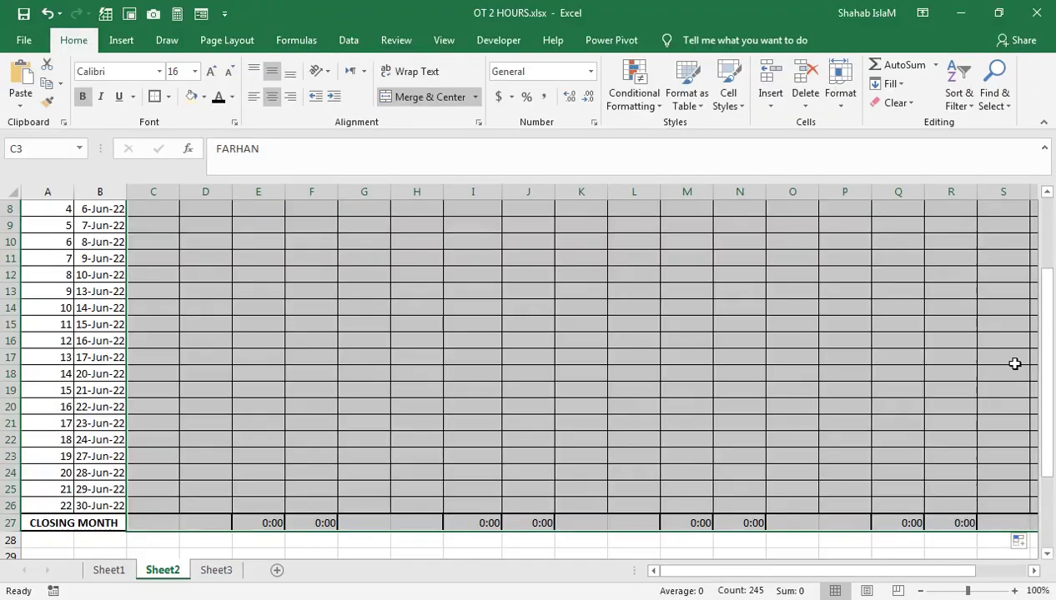
drag(1046, 353, 1047, 250)
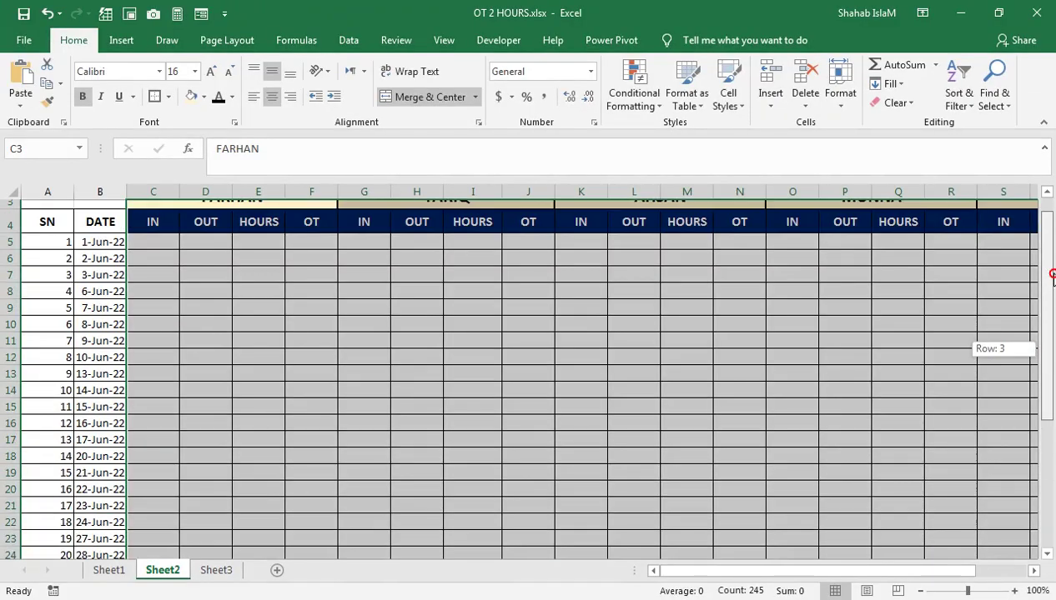
Step: Inspect the HOURS and OT formulas in FARHAN's and TARIQ's blocks
click(285, 246)
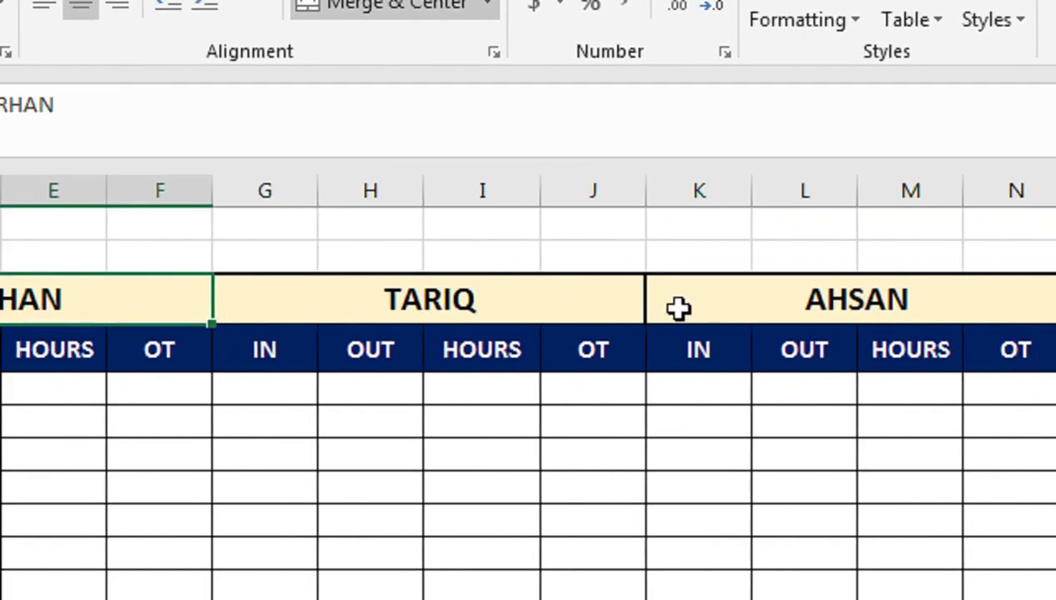
drag(97, 306, 204, 309)
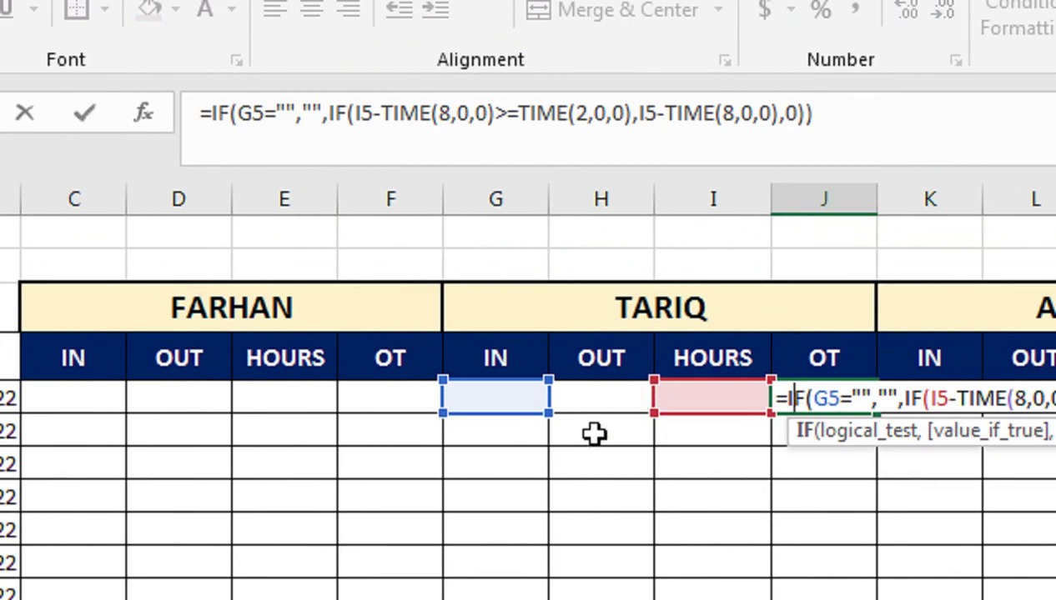
key(Return)
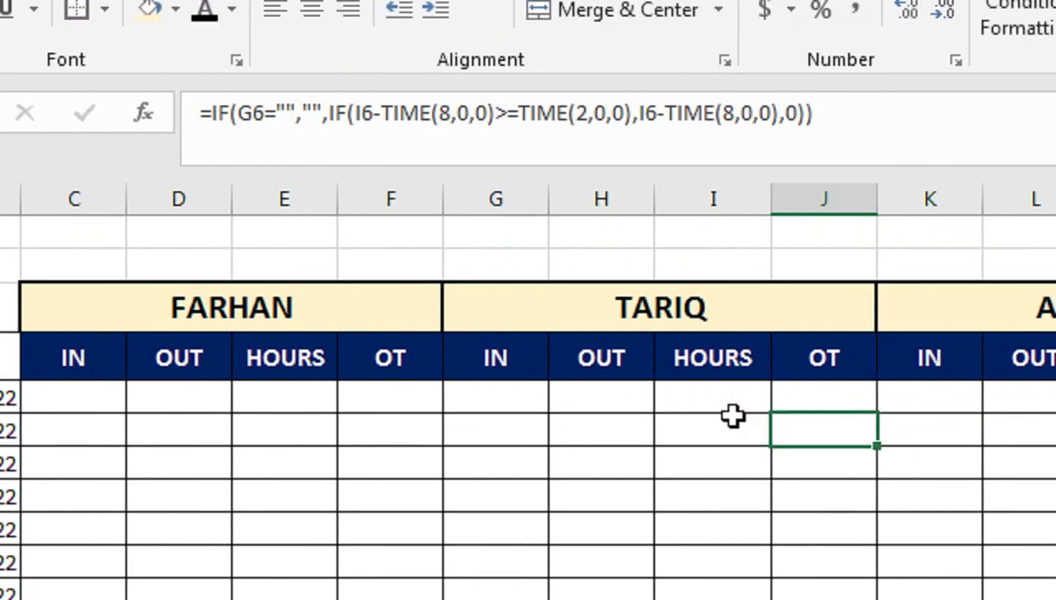
double_click(730, 393)
click(693, 435)
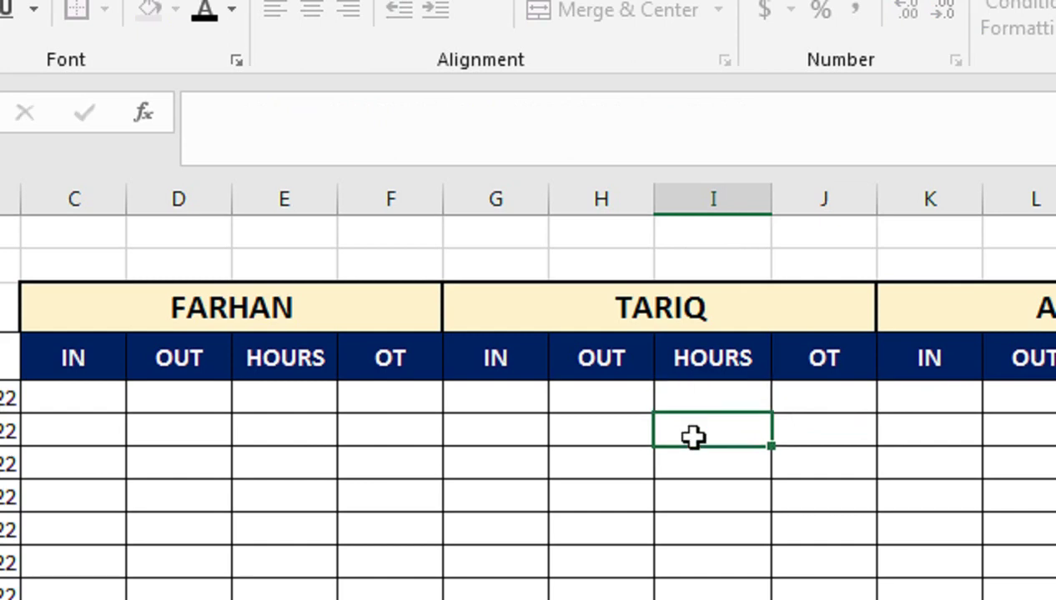
click(260, 389)
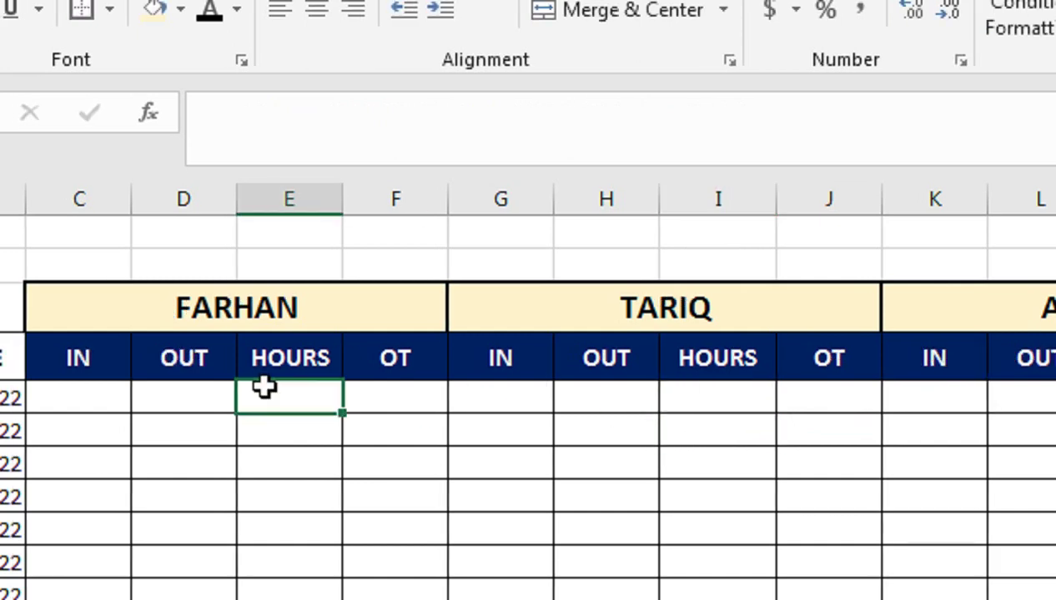
click(386, 397)
click(277, 396)
click(223, 411)
drag(125, 397, 308, 417)
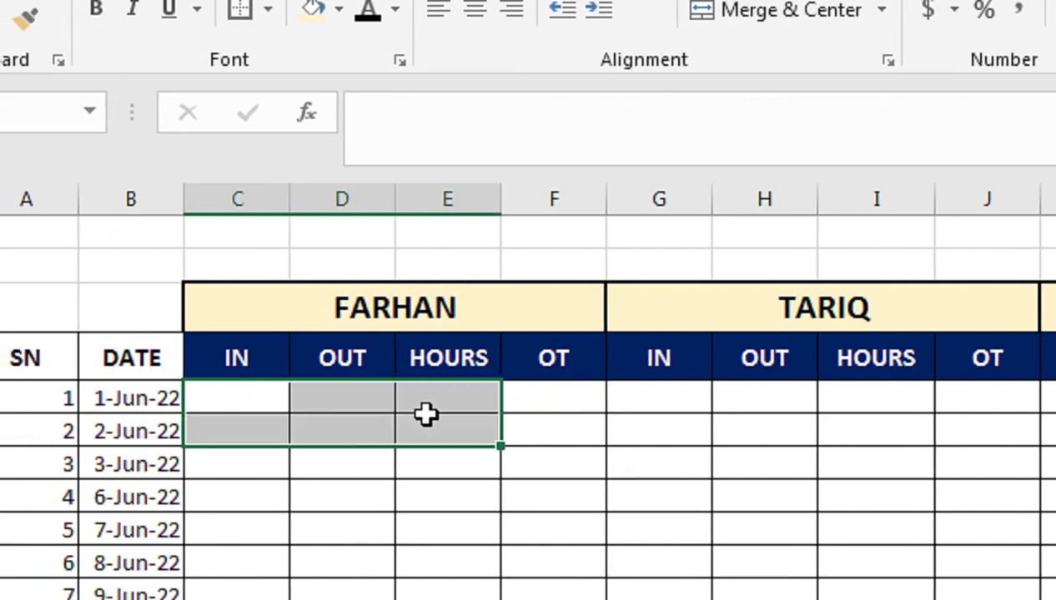
key(Right)
key(Right)
key(Right)
key(Right)
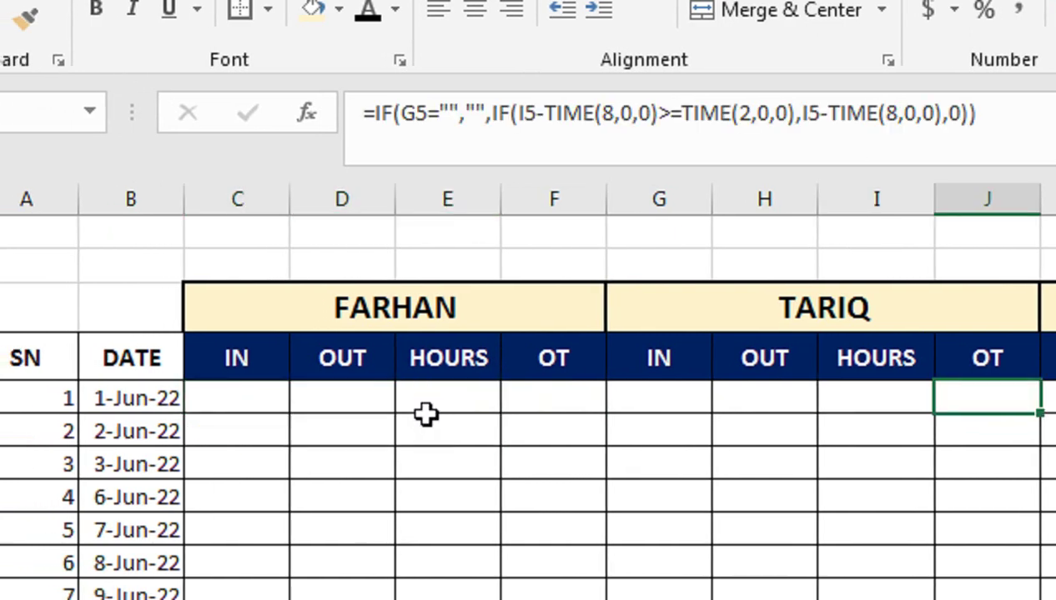
Step: Undo the block copy and the clearing, restoring FARHAN's sample times and formulas
key(ctrl+z)
click(448, 403)
key(ctrl+z)
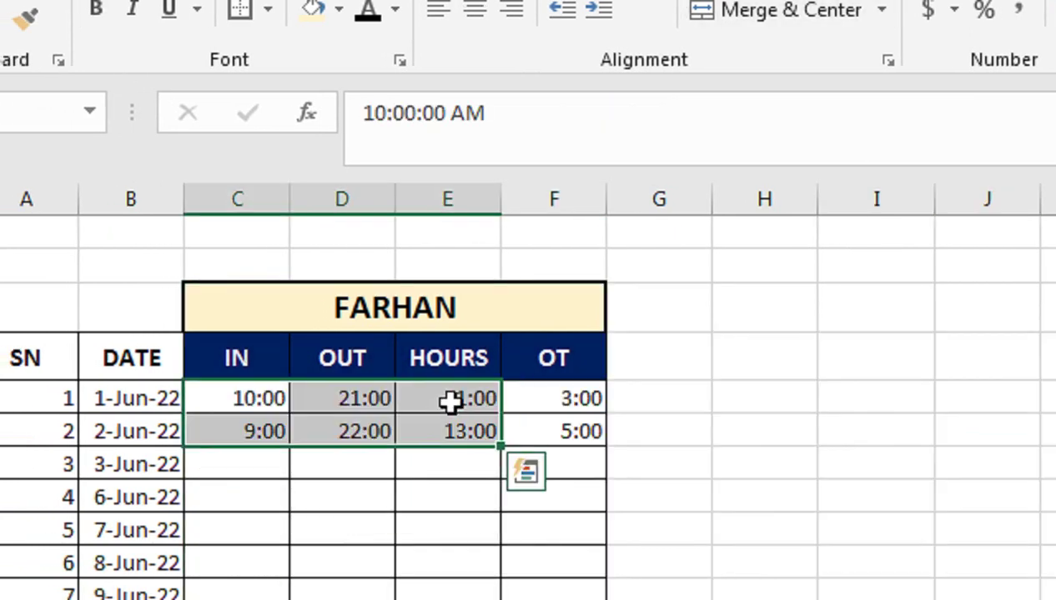
click(451, 402)
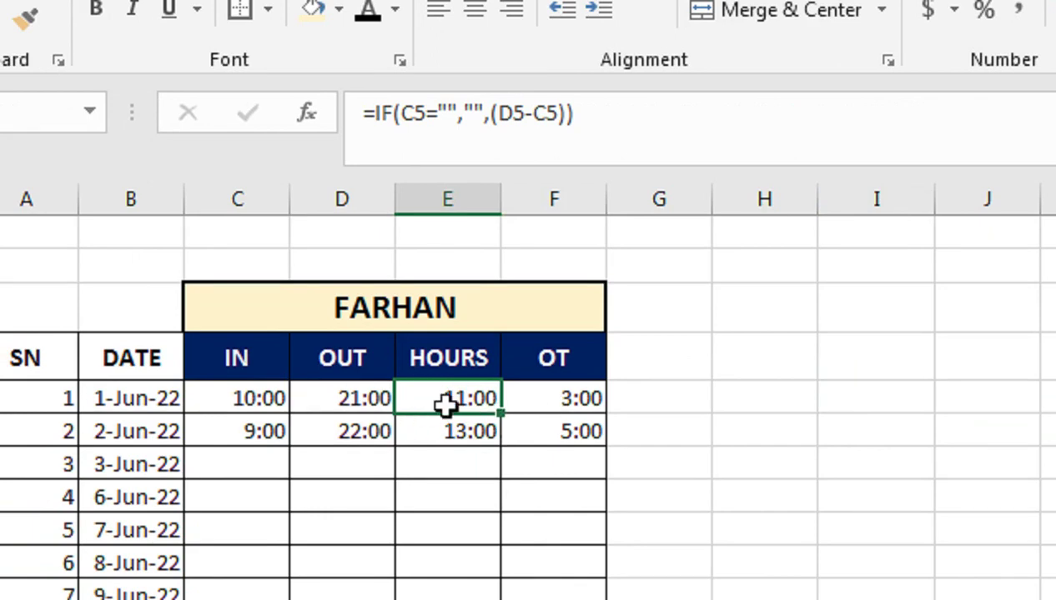
Step: Clear only FARHAN's IN and OUT times, confirming the HOURS and OT formulas remain
drag(307, 406, 396, 442)
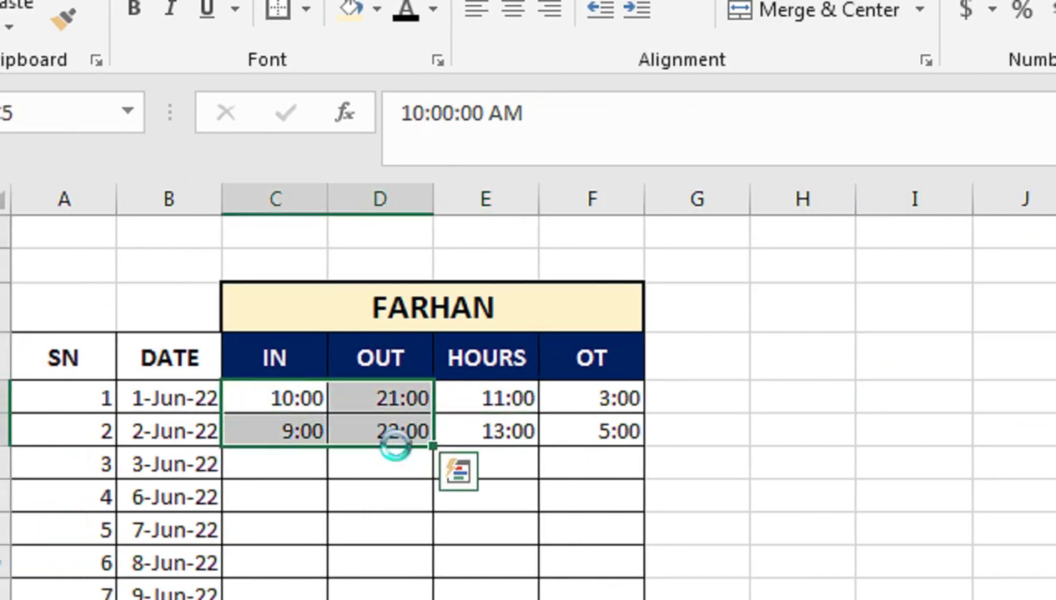
key(Delete)
click(481, 396)
click(557, 393)
click(550, 430)
click(524, 439)
mouse_move(337, 322)
mouse_down()
mouse_move(596, 471)
mouse_move(631, 450)
mouse_move(329, 136)
mouse_move(311, 235)
mouse_up()
click(653, 459)
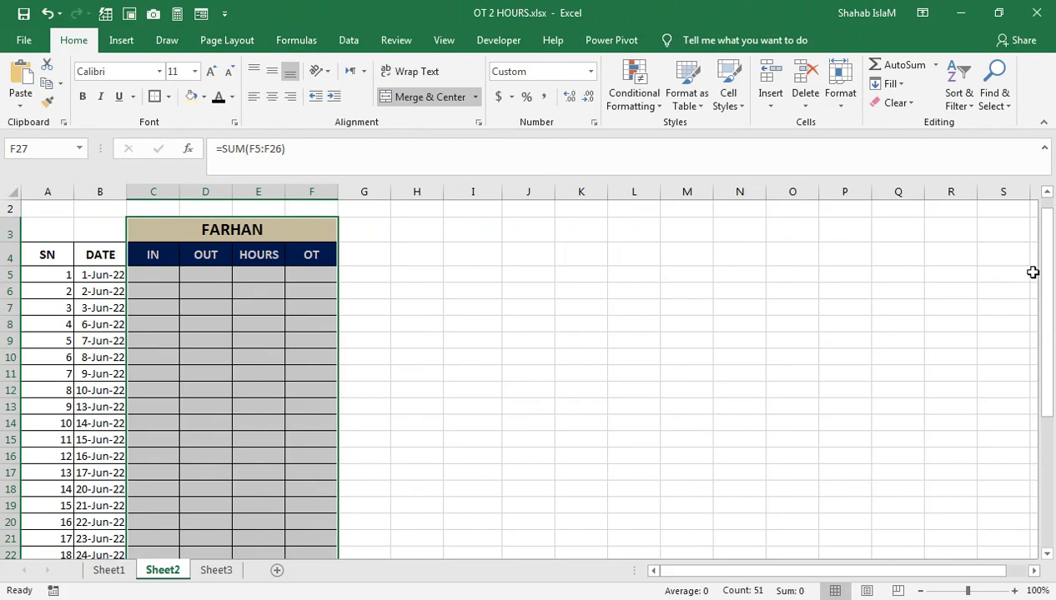
Step: Fill the CLOSING MONTH totals right across the TARIQ and AHSAN blocks
drag(1045, 269, 1044, 325)
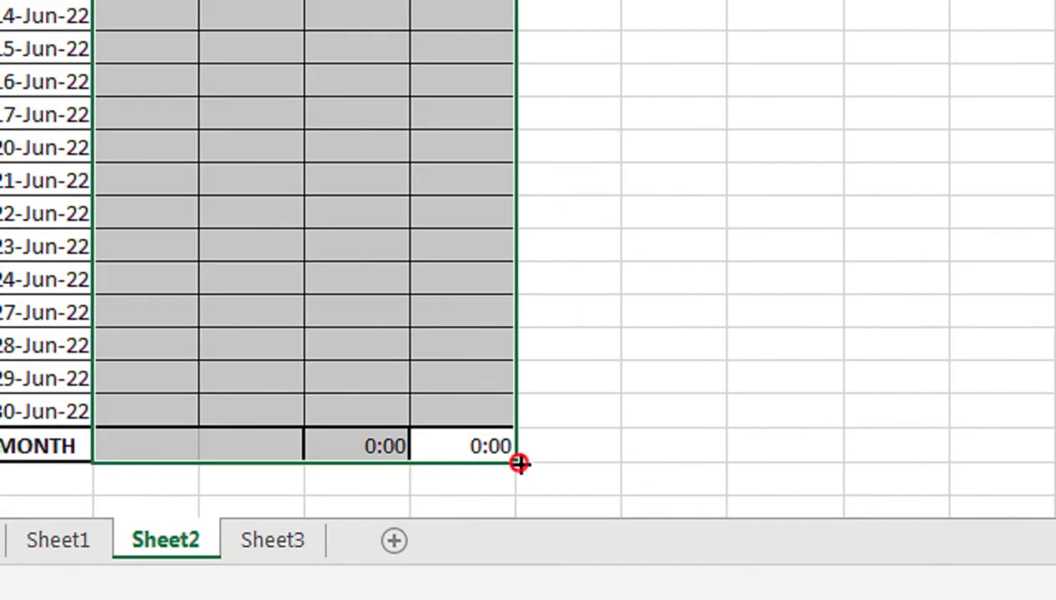
drag(519, 464, 829, 417)
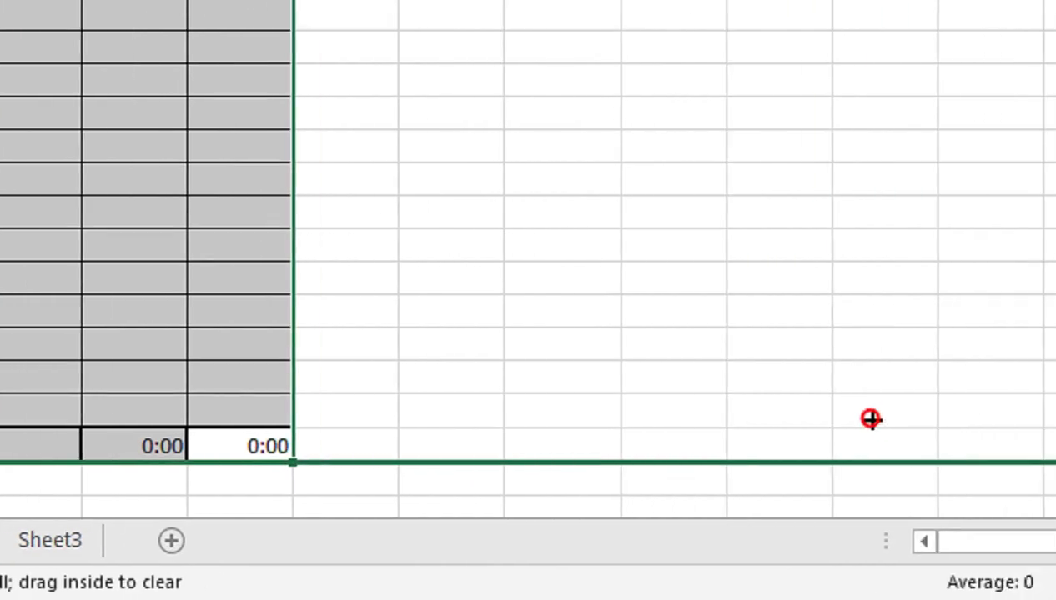
mouse_move(829, 417)
mouse_down()
mouse_move(884, 381)
mouse_move(976, 381)
mouse_up()
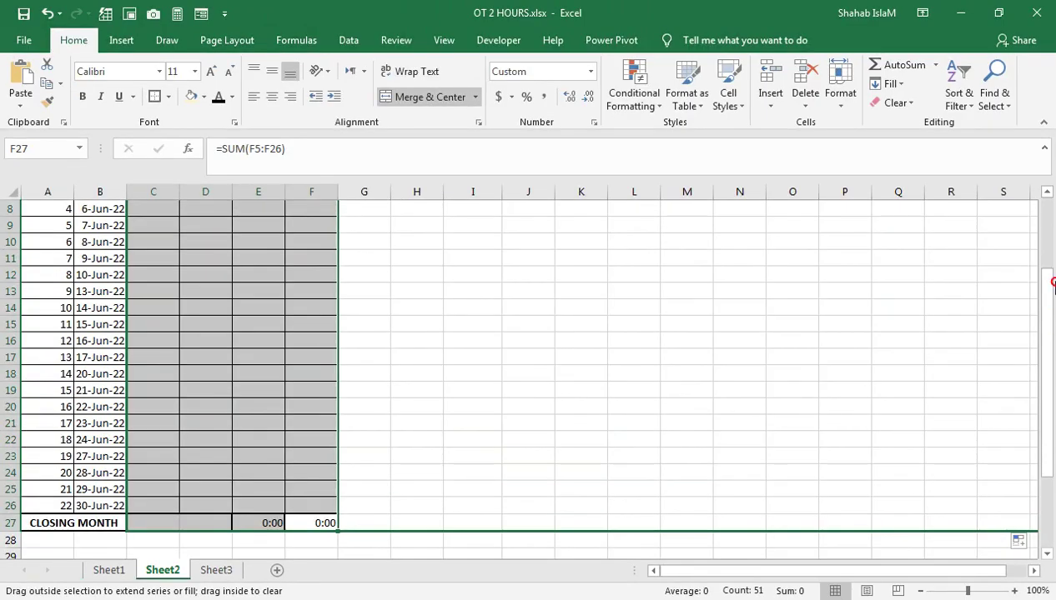
drag(1043, 375, 1044, 279)
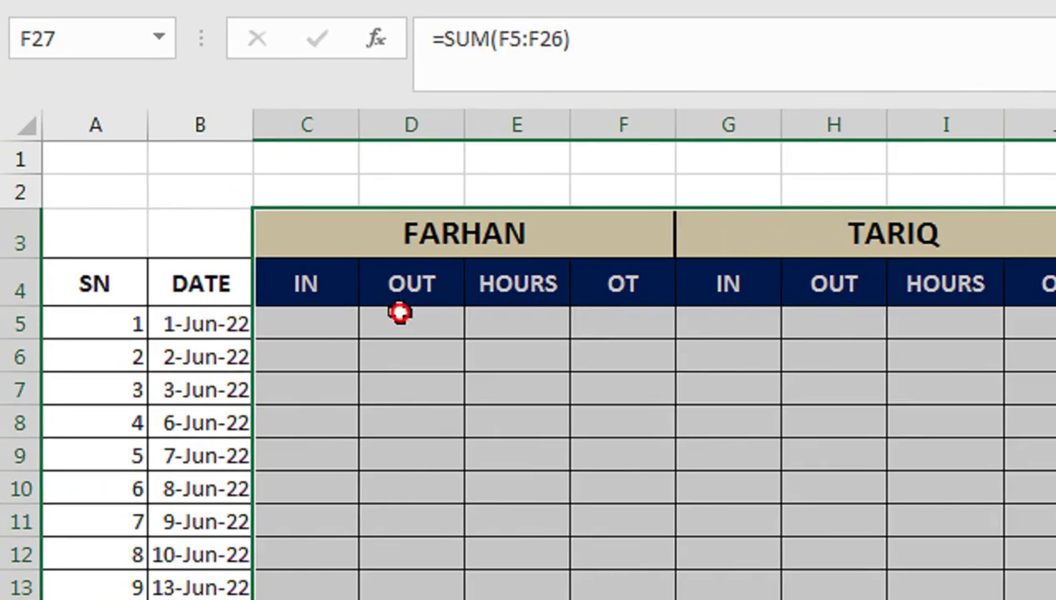
Step: Check the HOURS and OT formulas in the FARHAN, TARIQ and AHSAN blocks
click(400, 313)
click(631, 322)
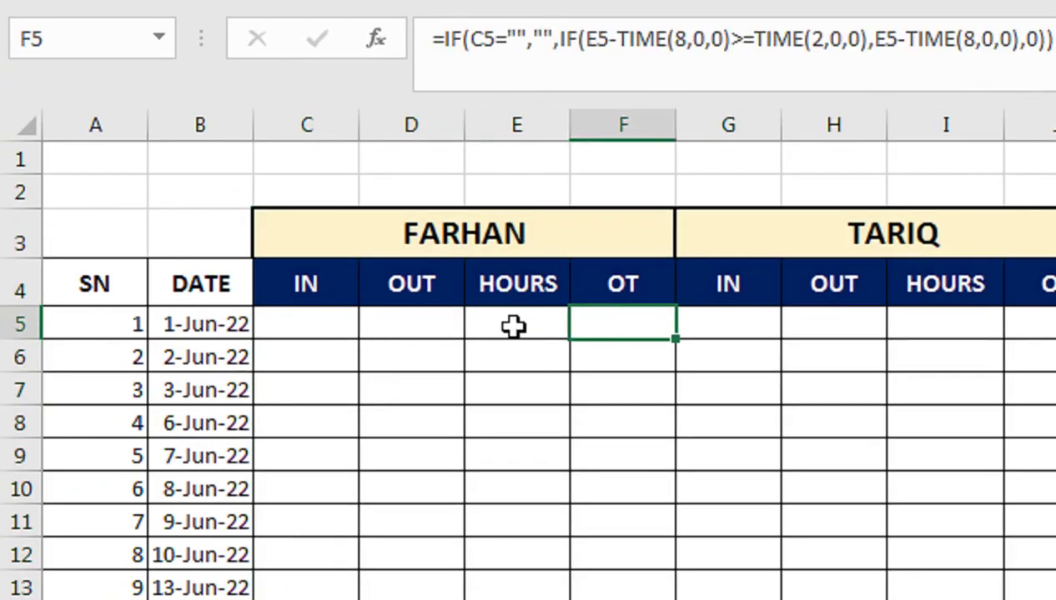
click(525, 318)
click(872, 350)
key(ctrl+Down)
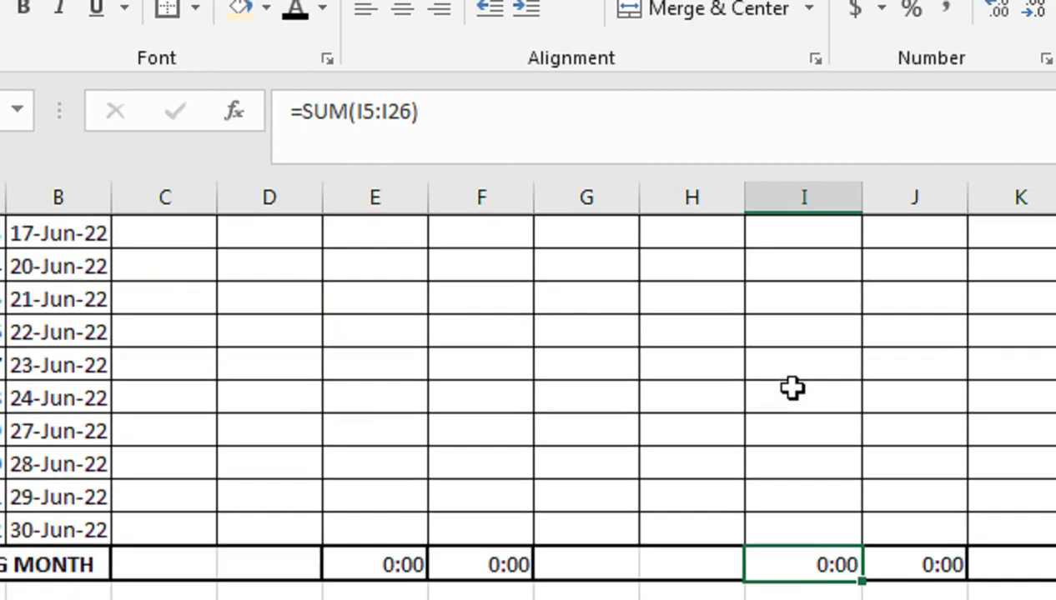
click(792, 388)
key(ctrl+Up)
key(Down)
key(Down)
key(Down)
key(Down)
double_click(797, 392)
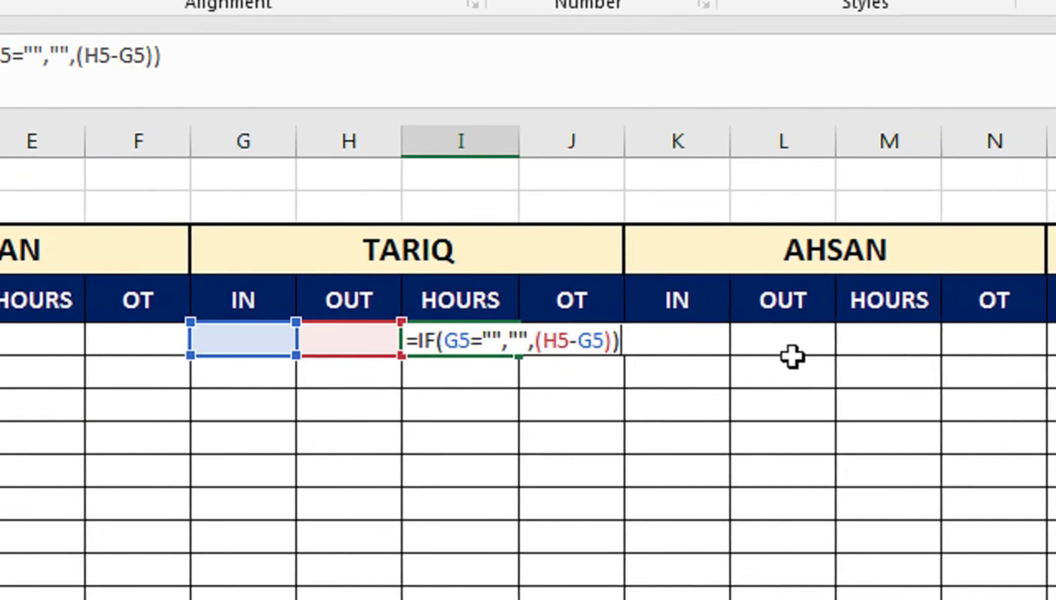
key(Return)
double_click(832, 346)
key(Return)
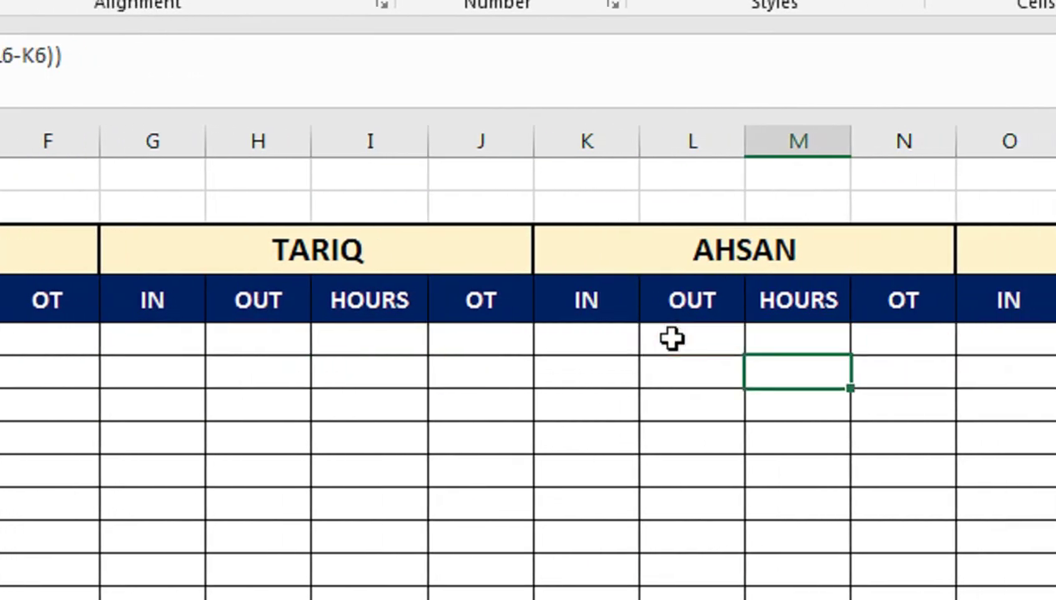
Step: Select FARHAN's first IN cell
click(260, 346)
click(337, 318)
click(328, 333)
text(10:00)
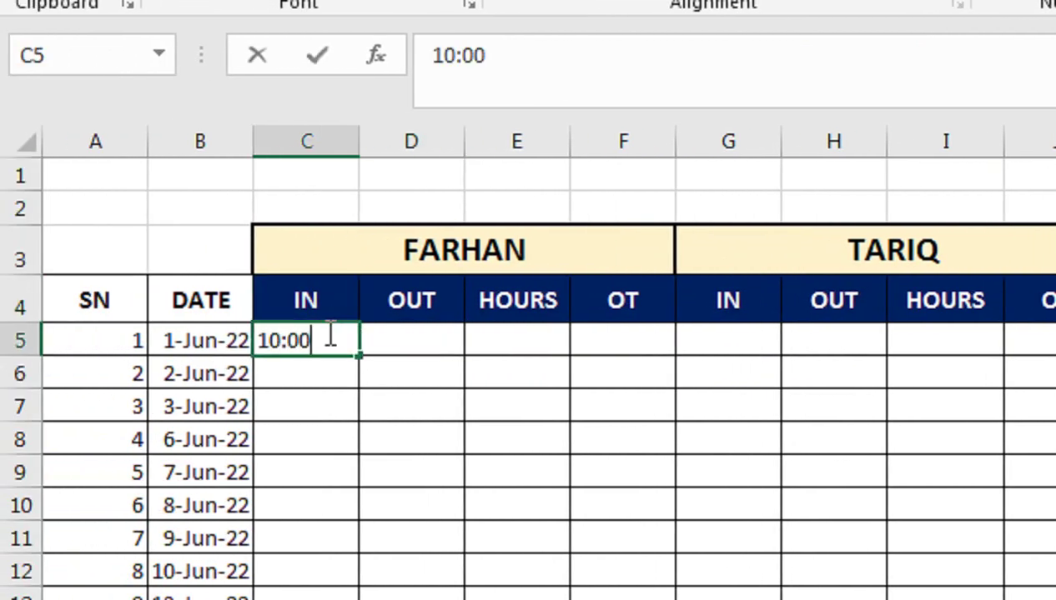
Step: Enter FARHAN's 10:00 start and correct his finish time from 17:00 to 18:00
key(ctrl+Return)
key(Right)
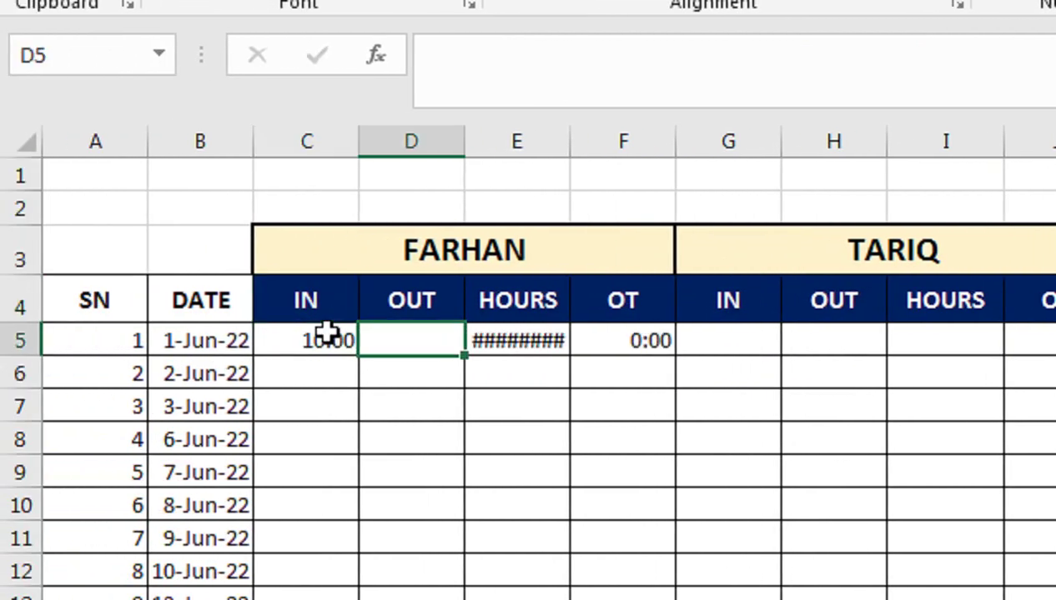
text(00)
key(Return)
key(Up)
key(Right)
key(Left)
text(18)
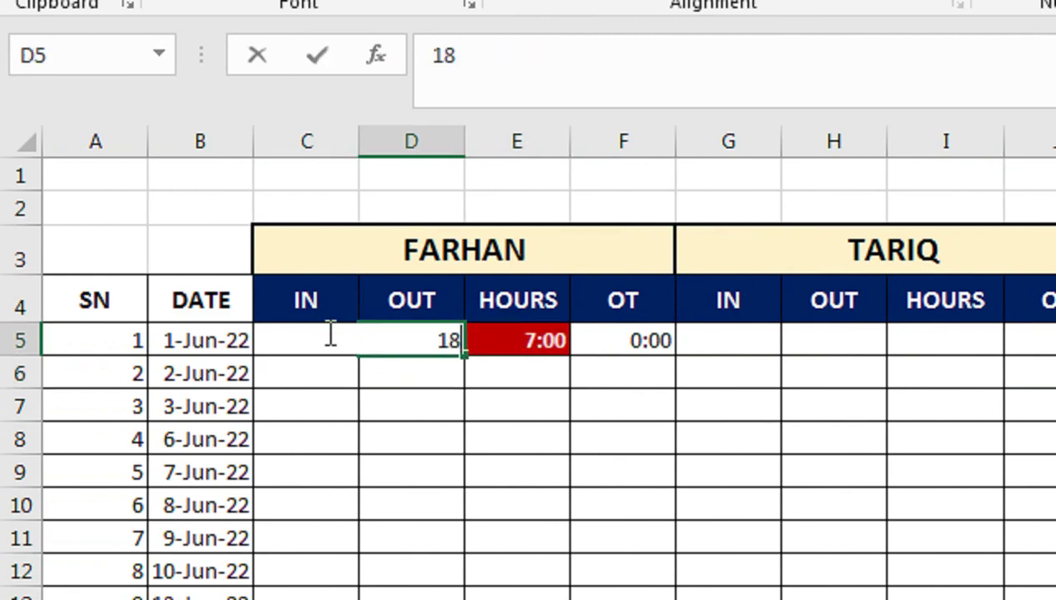
text(:00)
key(Return)
key(Up)
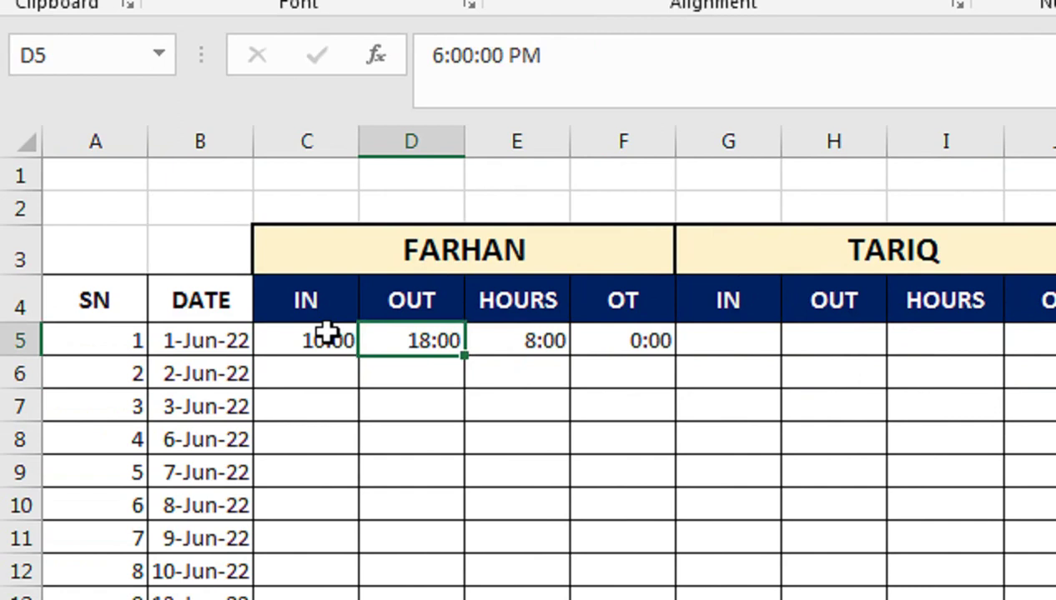
key(Right)
key(Right)
Step: Log TARIQ's 1-Jun-22 shift as 11:00 to 22:00
key(Right)
text(11:00)
key(Return)
key(Up)
key(Right)
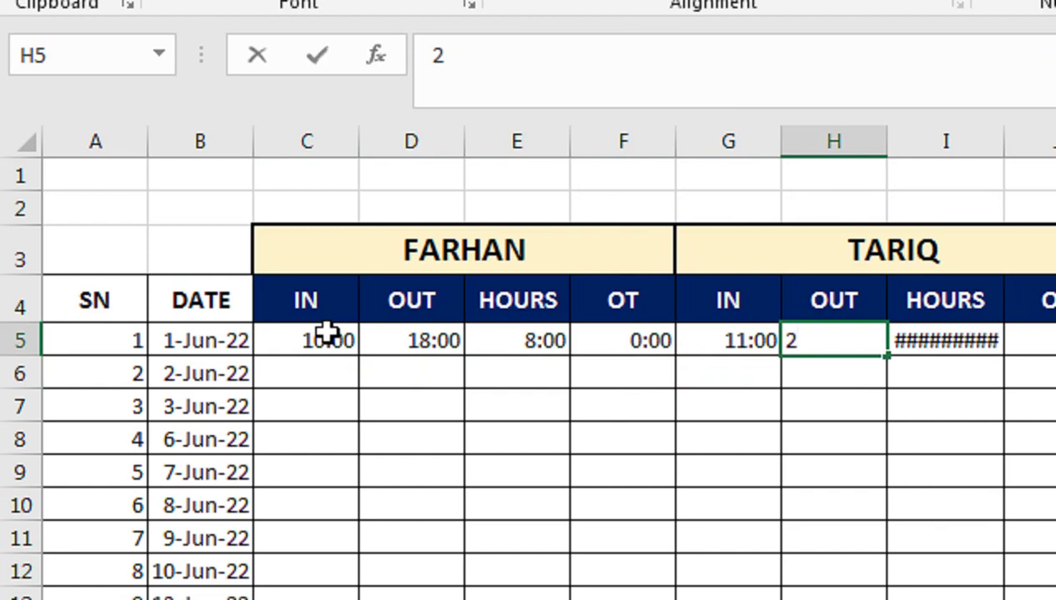
text(2:00)
key(Return)
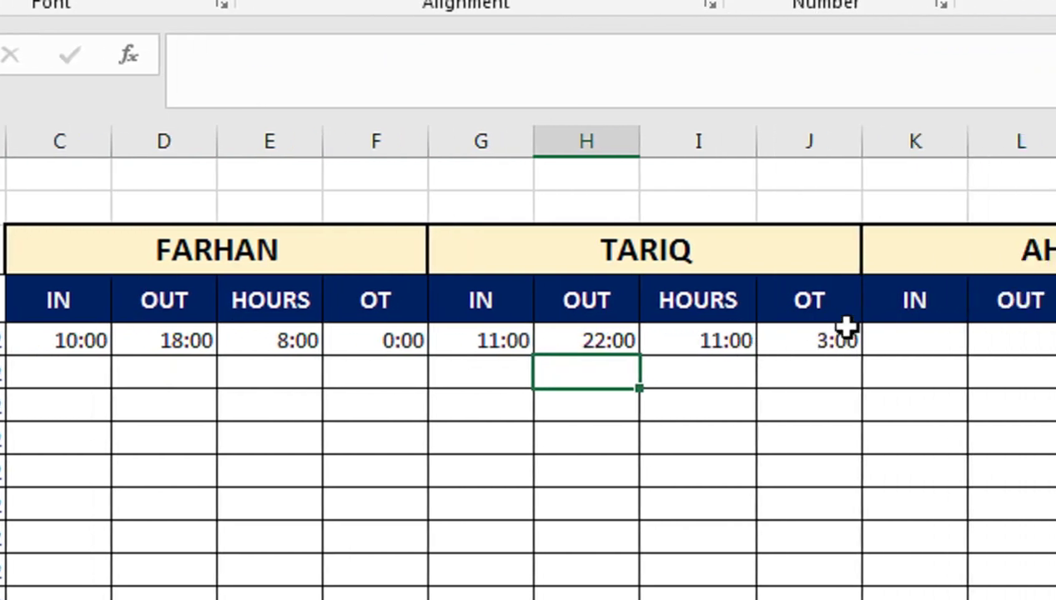
Step: Log AHSAN's shift as 8:00 to 21:00 and check the overtime column
click(913, 338)
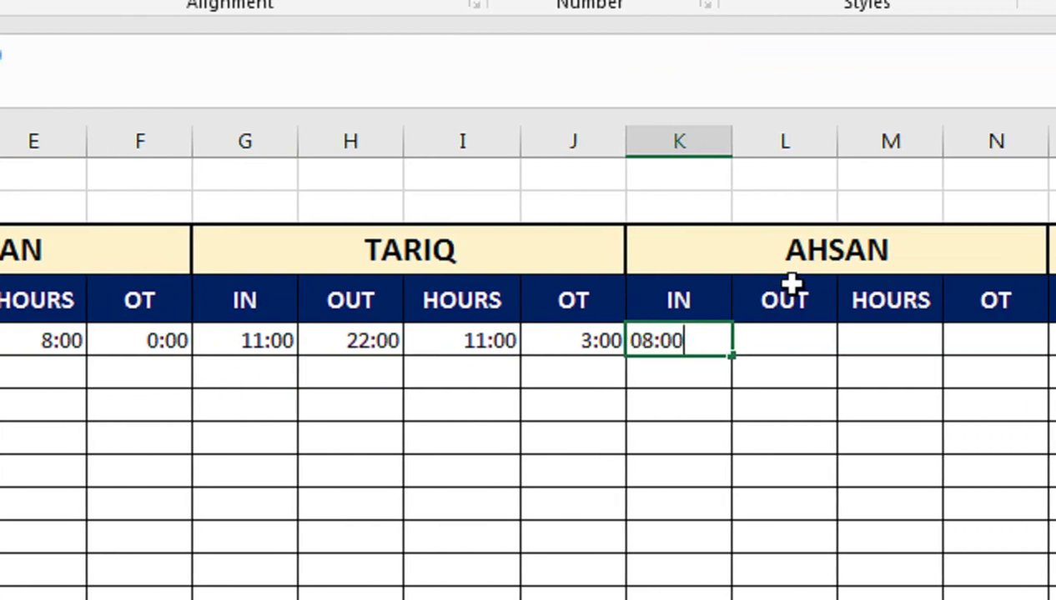
key(Return)
key(Up)
key(Right)
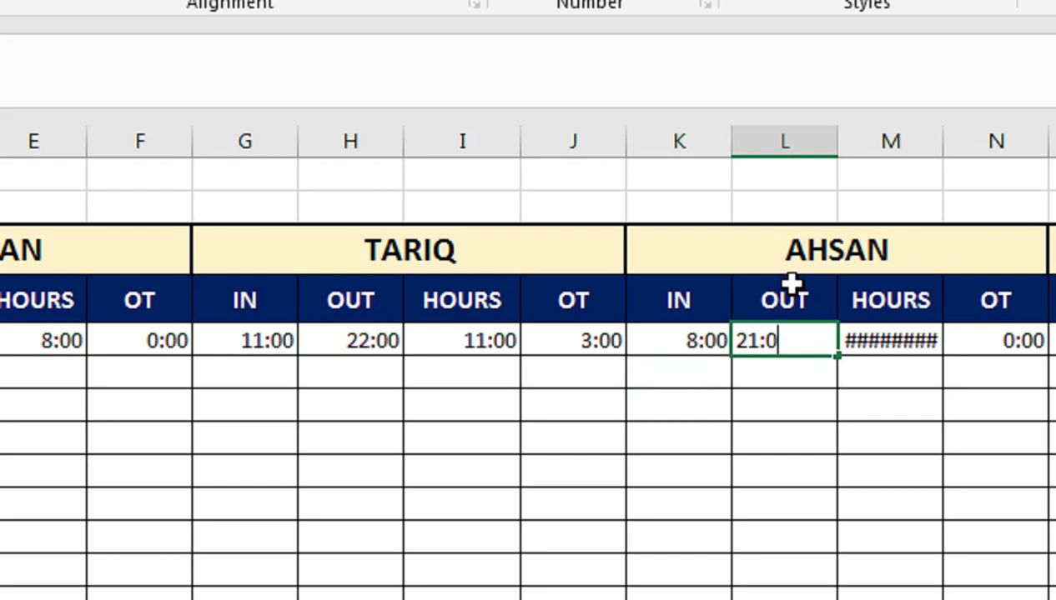
text(0)
key(Return)
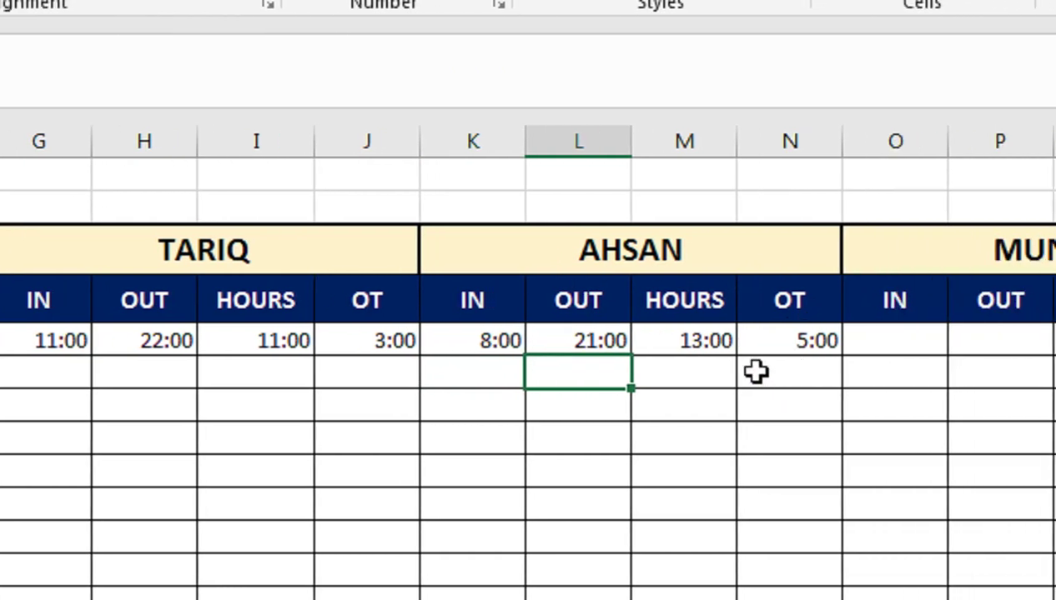
drag(756, 372, 753, 500)
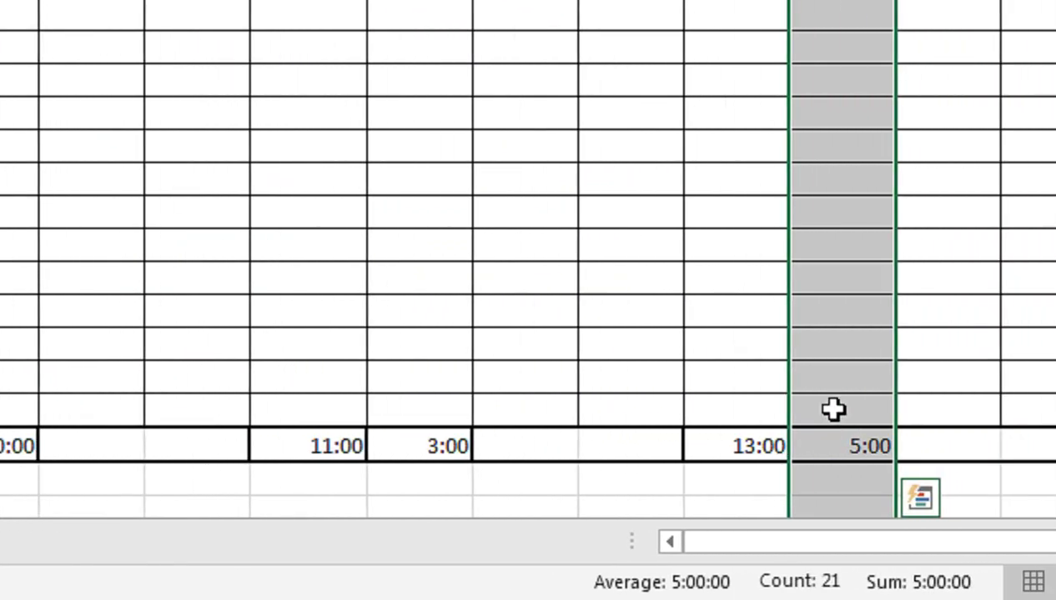
click(834, 409)
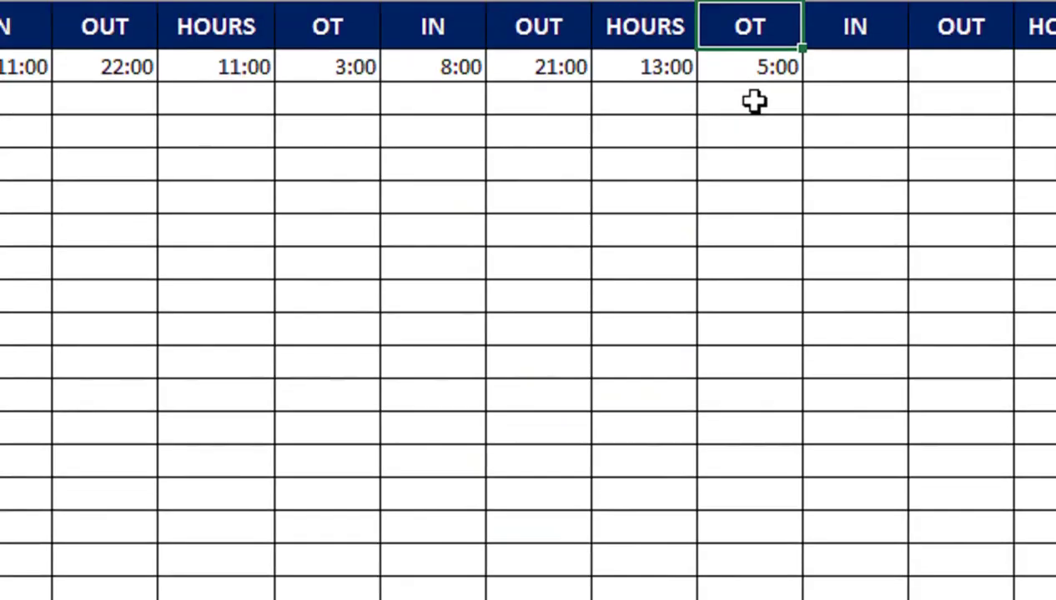
click(797, 152)
Step: Enter 9:00 and 16:00 as MUNNA's IN and OUT times, then select his block down to the totals
text(0)
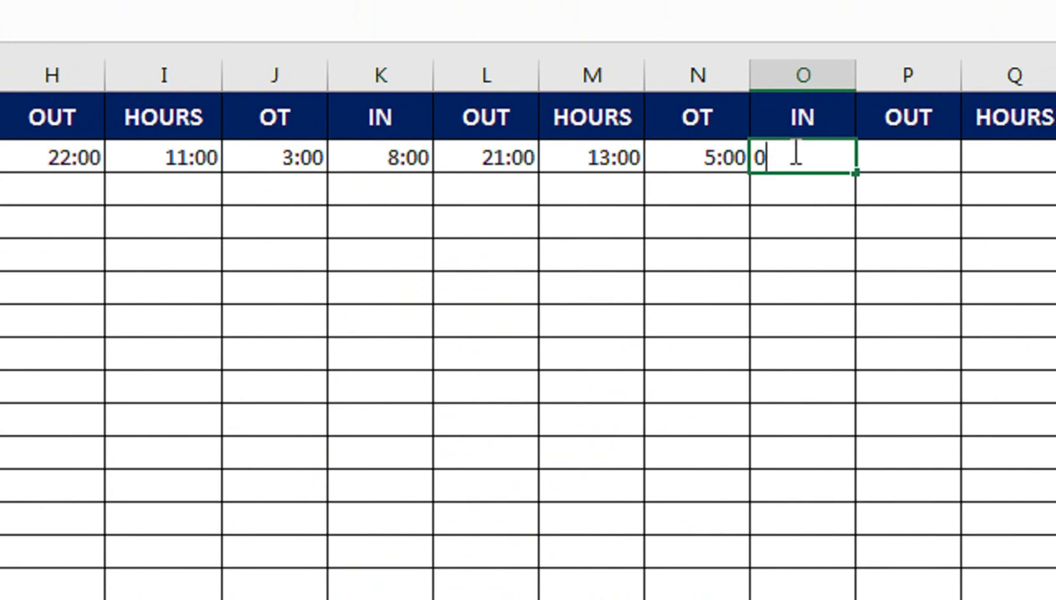
key(BackSpace)
text(9:0)
text(0)
key(Return)
scroll(797, 155, right, 2)
click(792, 160)
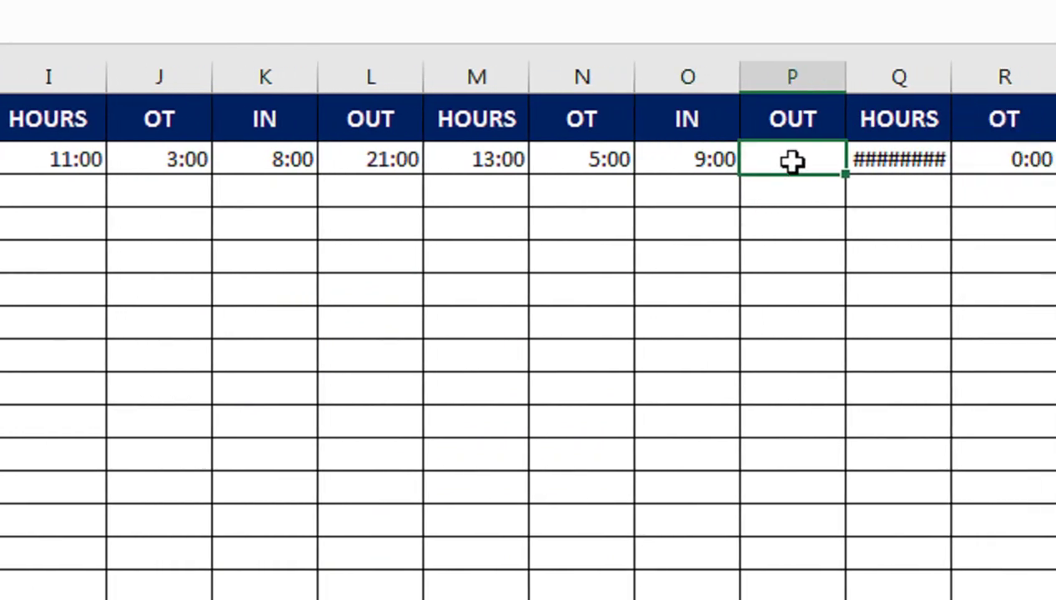
click(594, 160)
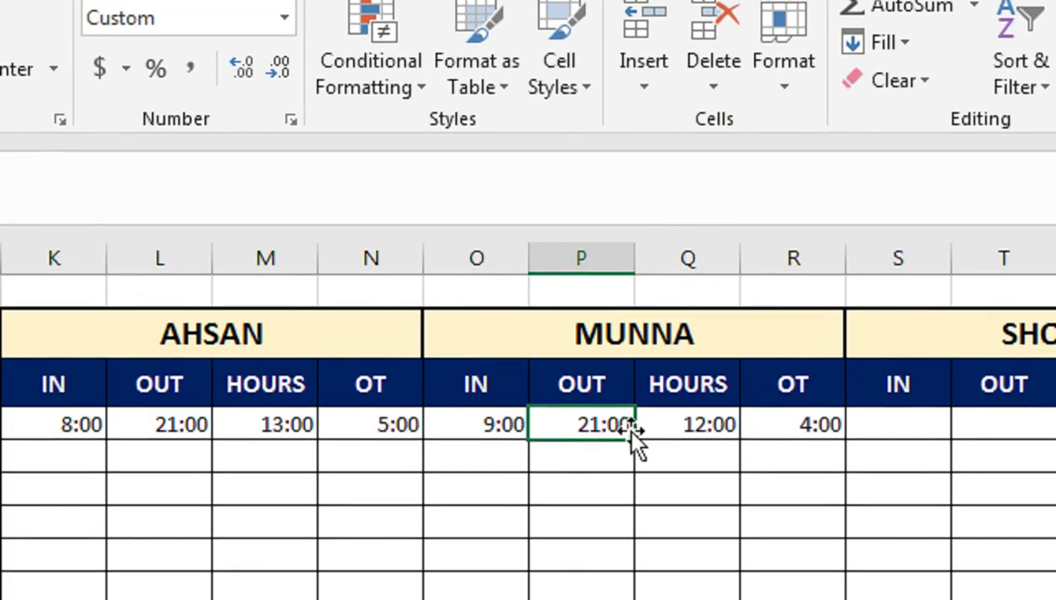
text(16:00)
key(Return)
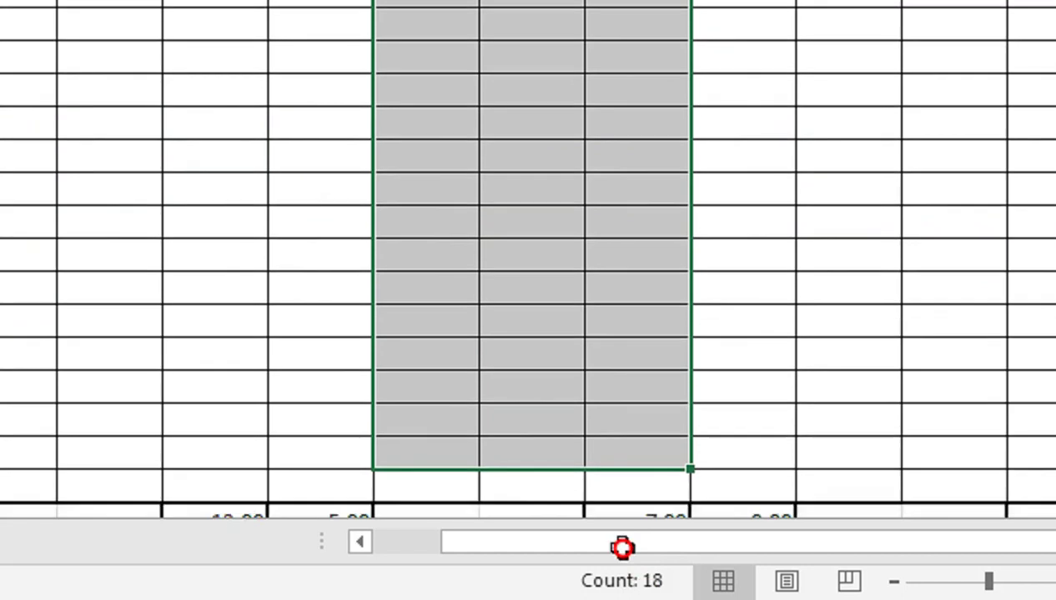
drag(526, 460, 674, 455)
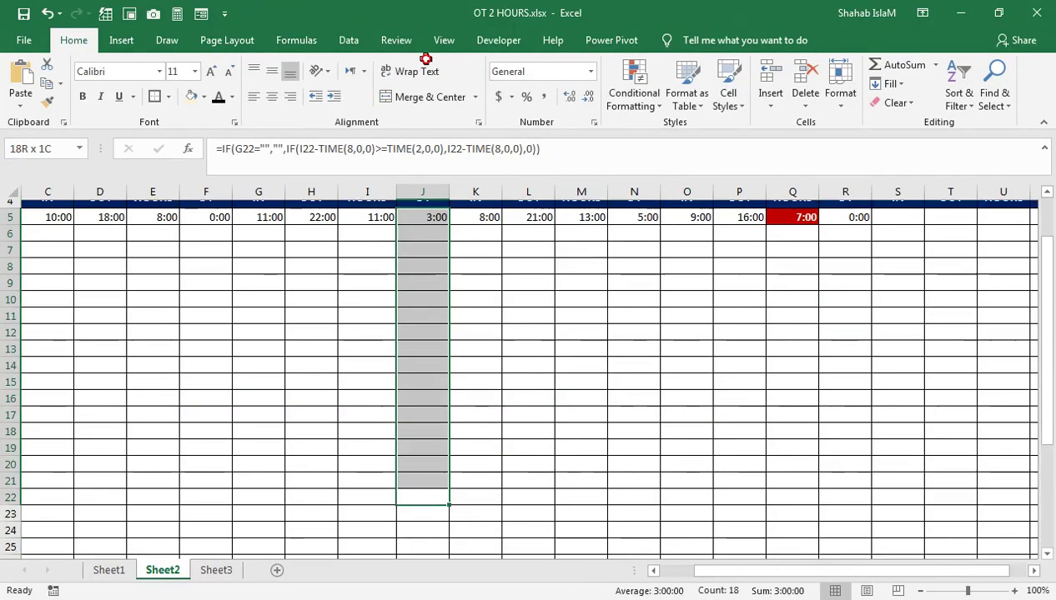
drag(398, 392, 364, 275)
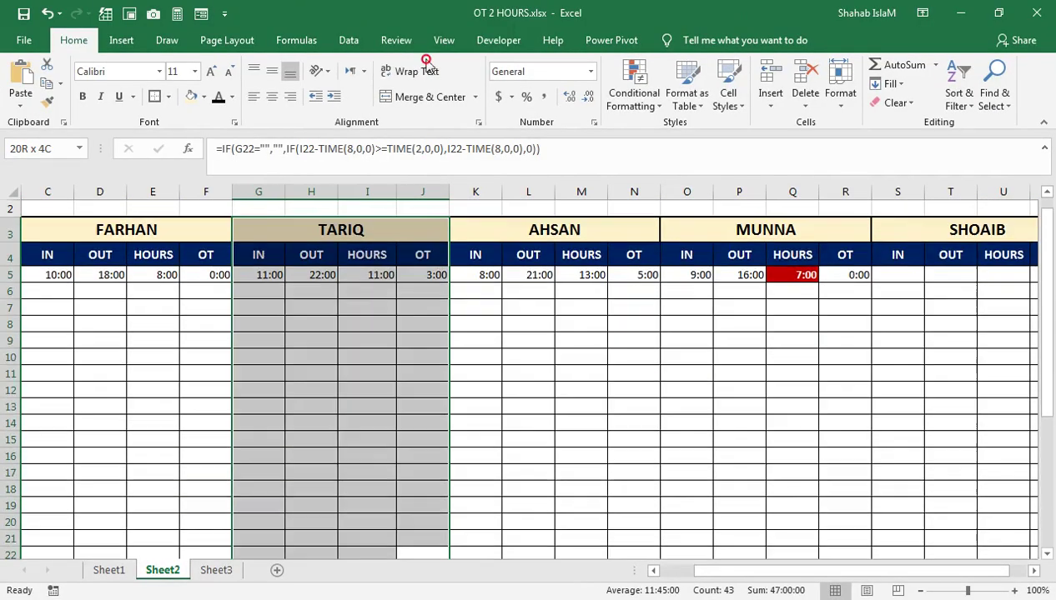
Step: Select a range to review the filled sheet, ending on FARHAN's first HOURS cell
drag(311, 357, 2, 377)
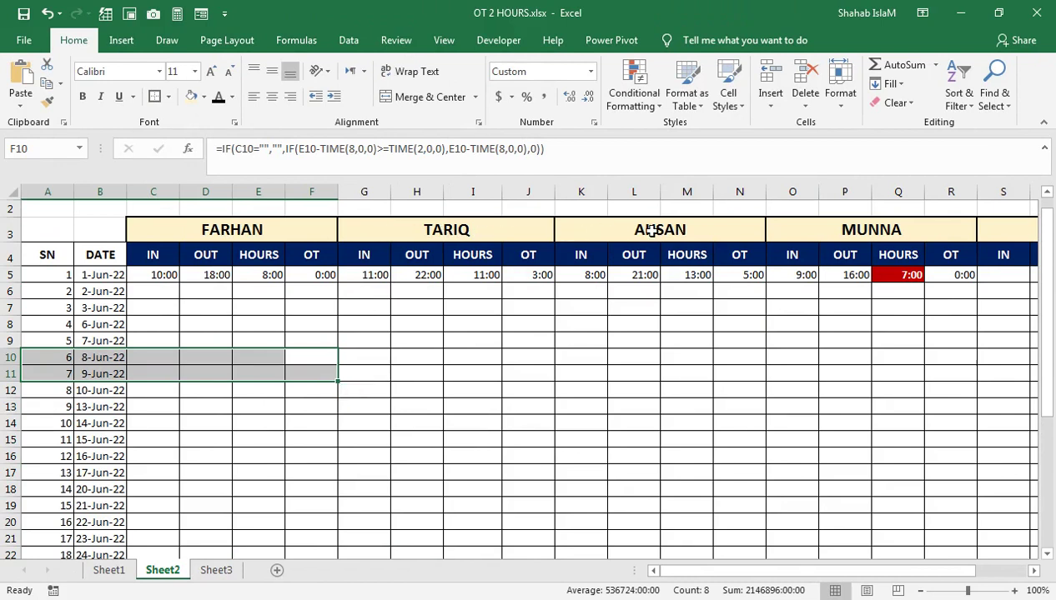
click(255, 274)
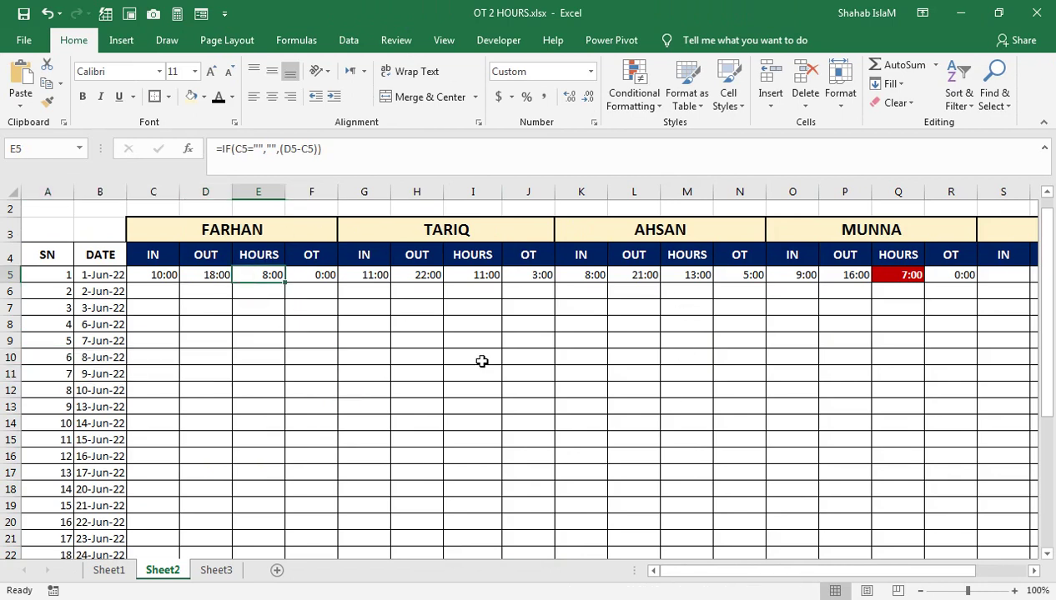